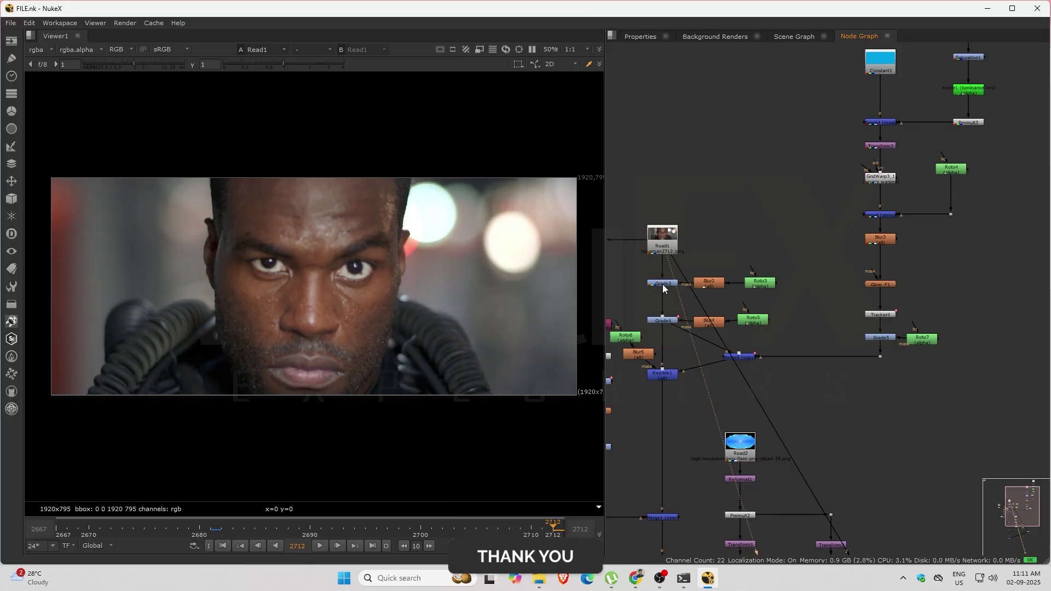
Examine the finished script's output at successive stages of the main branch, from the first Grade through the final Merge nodes.
left_click(664, 285)
key("1")
left_click(665, 321)
key("1")
left_click(668, 376)
scroll(671, 383, "down", 5)
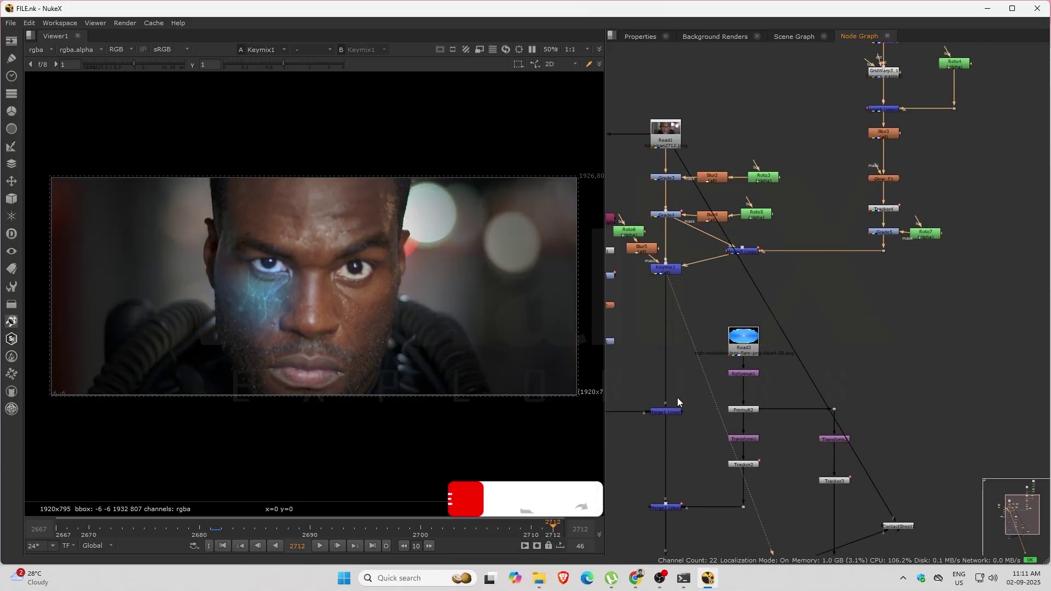
left_click(667, 397)
key("1")
scroll(668, 493, "down", 7)
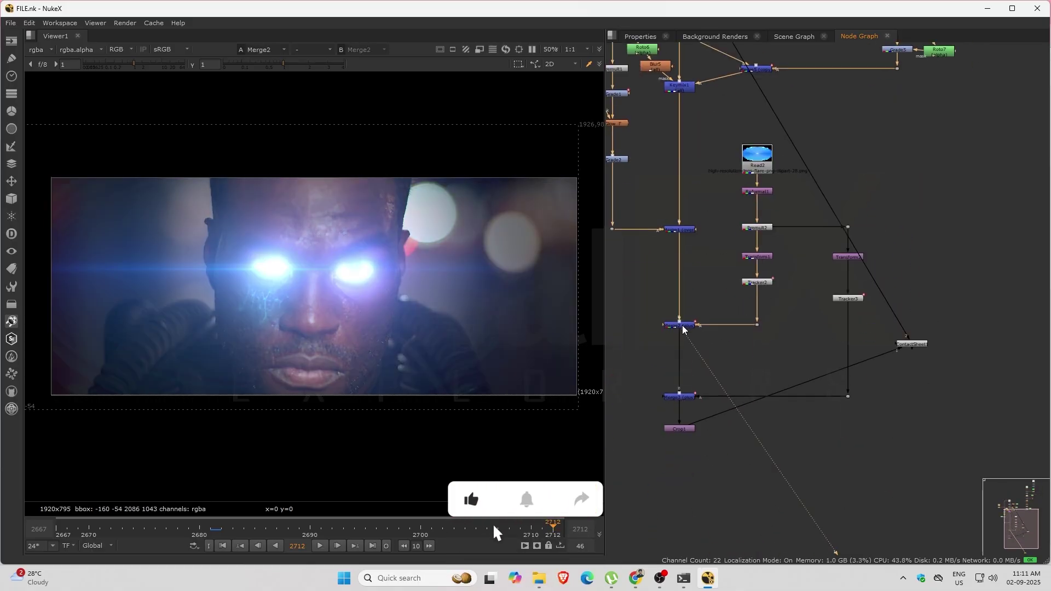
left_click(680, 396)
key("1")
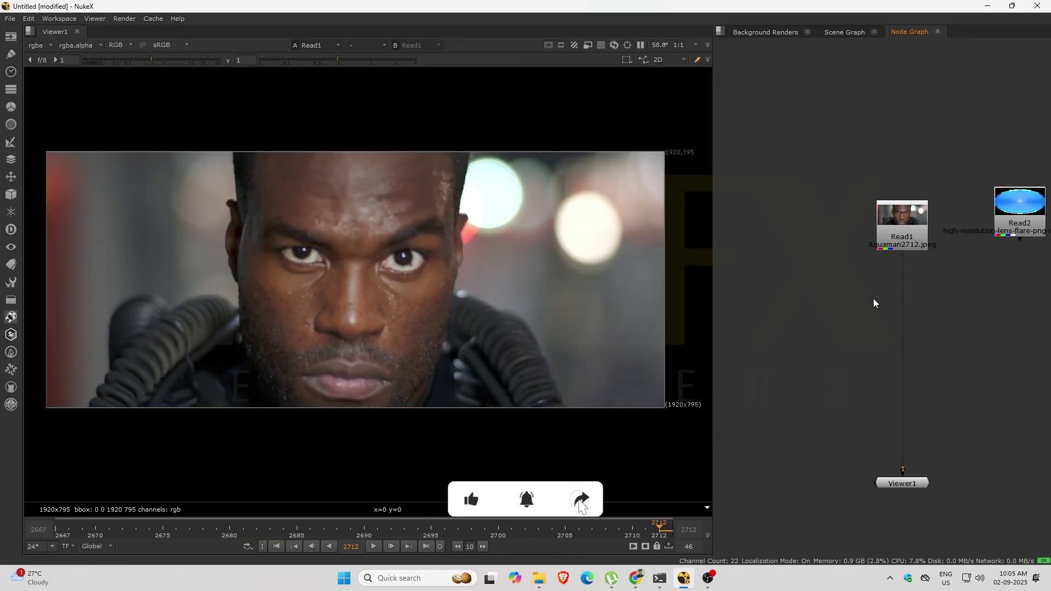
Set the project's full size format to 1920x795 in the project settings.
key("s")
left_click(731, 374)
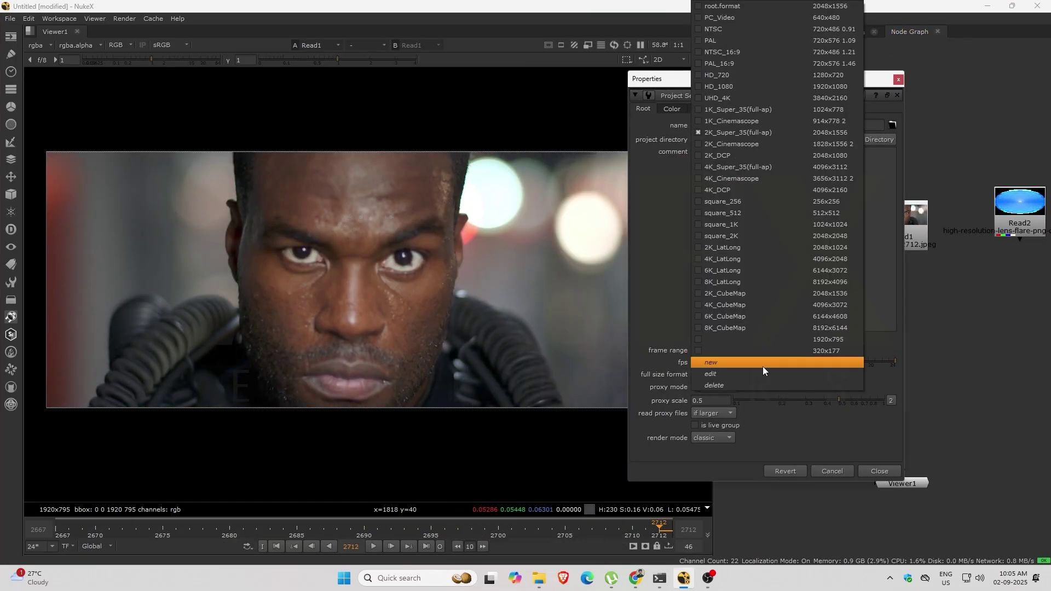
key("Escape")
left_click_drag(723, 83, 843, 82)
left_click(886, 373)
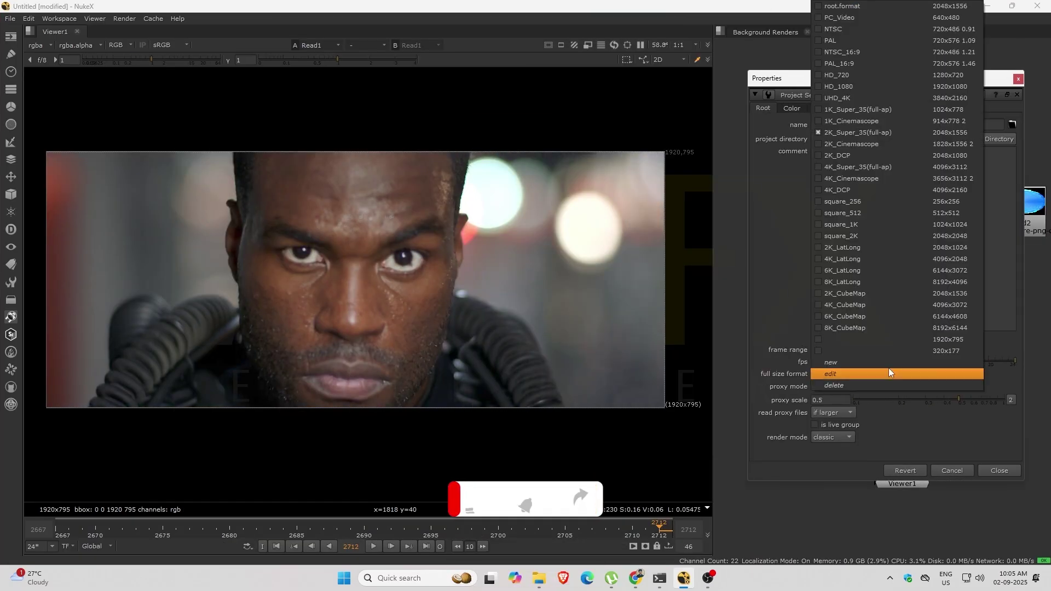
left_click(933, 339)
left_click(1018, 79)
scroll(933, 249, "up", 2)
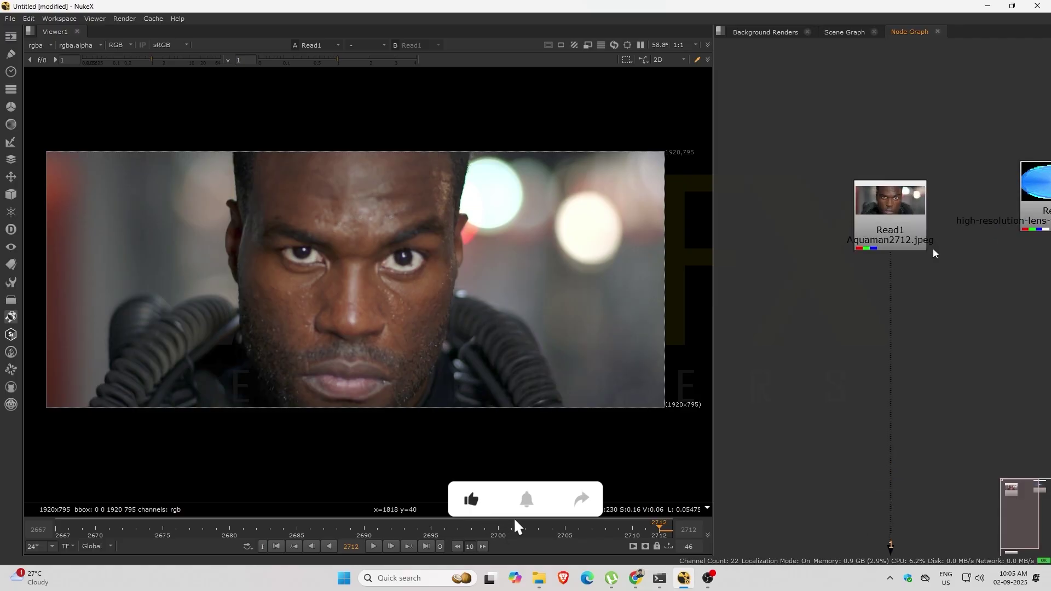
Arrange the node graph by moving Read1 lower and placing the Read2 lens flare above and beside it.
scroll(928, 251, "down", 3)
left_click_drag(906, 258, 906, 322)
scroll(905, 342, "up", 2)
middle_click_drag(904, 366, 875, 344)
left_click_drag(1008, 174, 1008, 144)
scroll(850, 327, "up", 1)
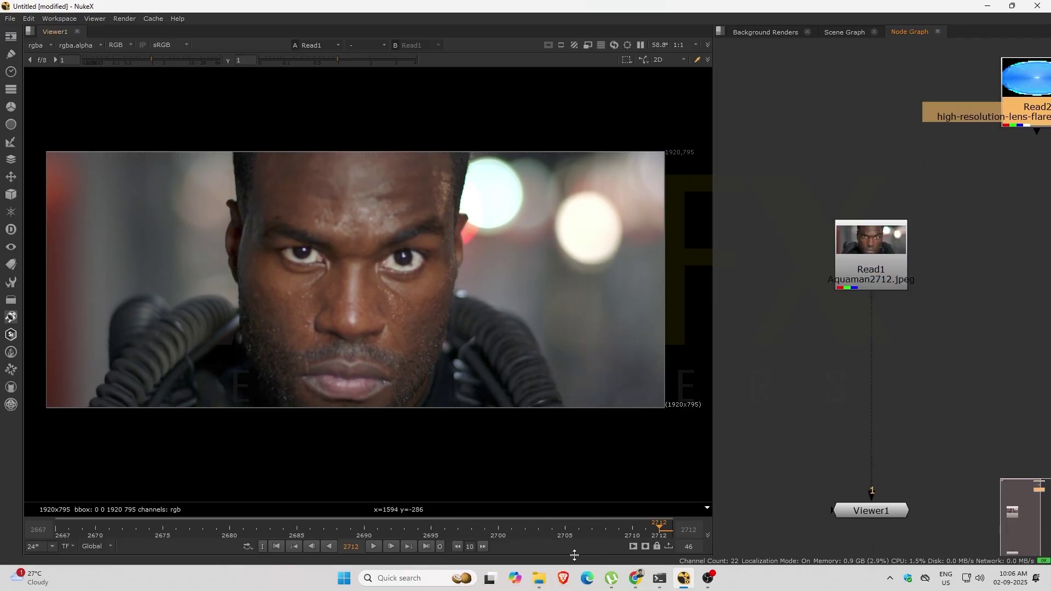
left_click_drag(642, 526, 665, 540)
Add a Roto node and place it beside the branch under Read1, leaving its settings closed.
left_click(960, 339)
key("o")
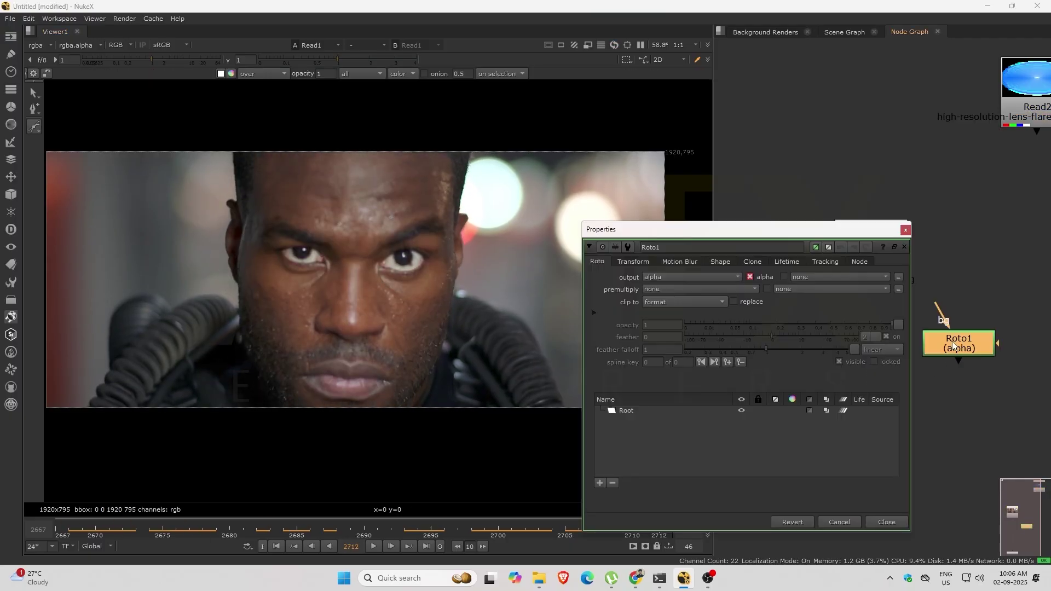
left_click_drag(969, 351, 1002, 323)
left_click(905, 231)
left_click(938, 344)
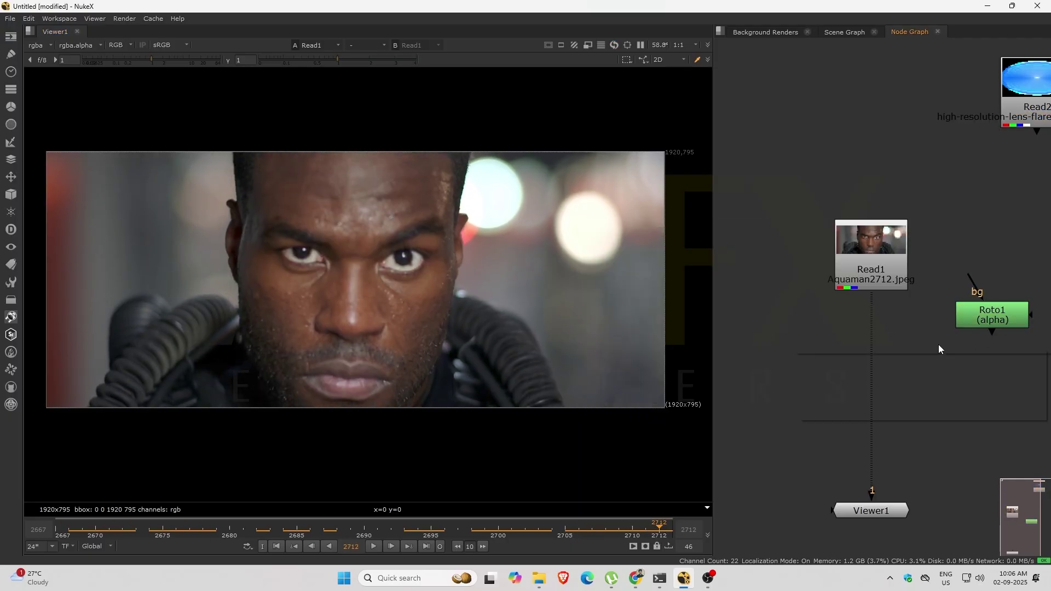
Add a Tracker node, connect its input to Read1 and view its output.
key("Tab")
type("tra")
left_click(902, 352)
left_click_drag(920, 314, 898, 278)
key("1")
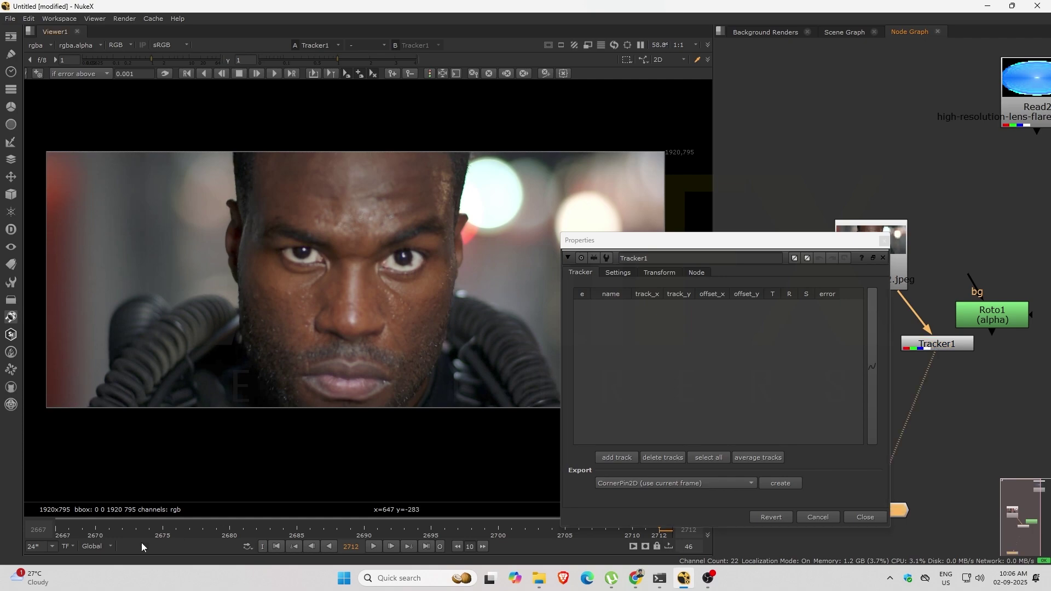
Add a track at frame 2667, place it on the inner corner of the picture's left eye, and track it forward.
left_click(57, 534)
left_click(617, 457)
scroll(361, 339, "up", 3)
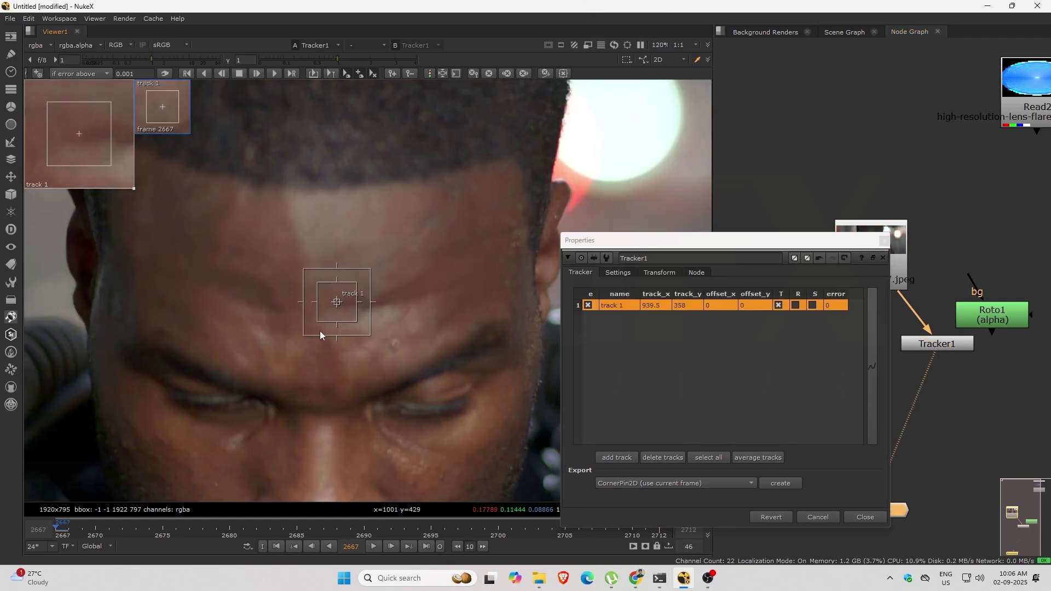
left_click_drag(320, 331, 270, 411)
left_click(274, 73)
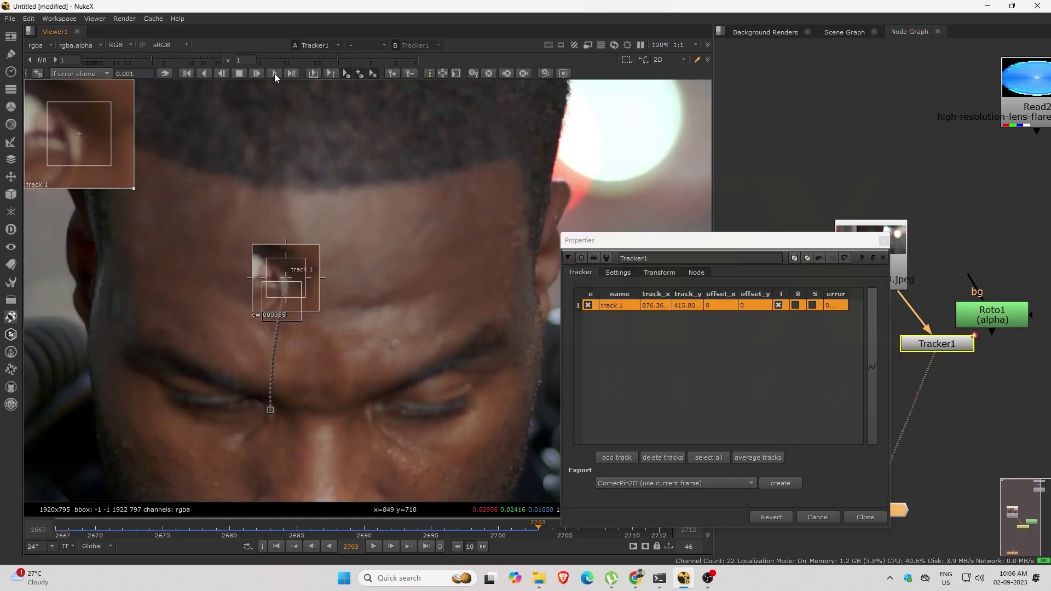
Return to frame 2667 and set the Tracker's transform type to match-move.
left_click(59, 531)
left_click(660, 272)
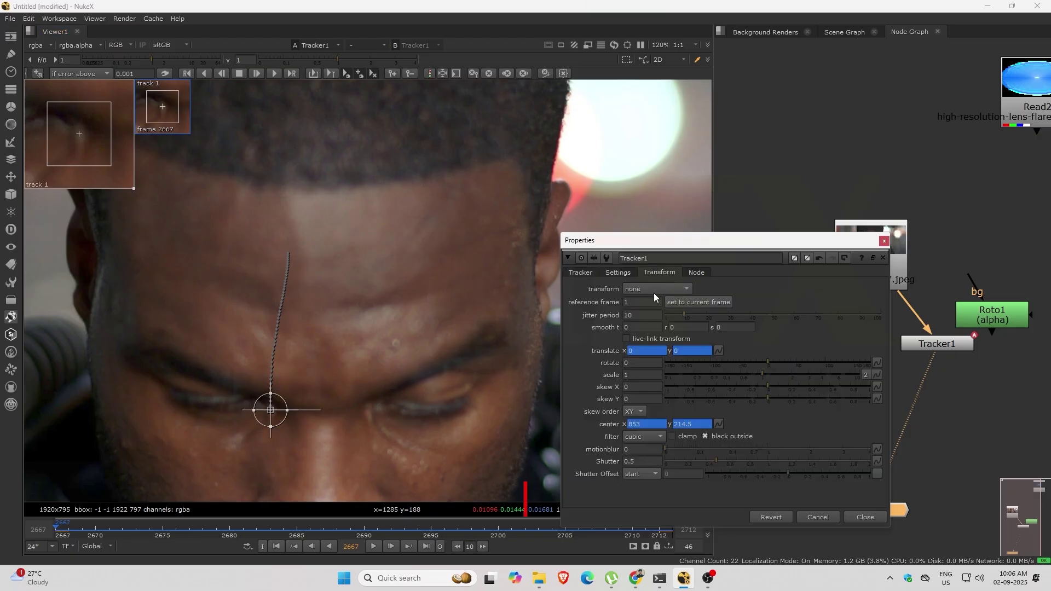
left_click(655, 290)
left_click(656, 322)
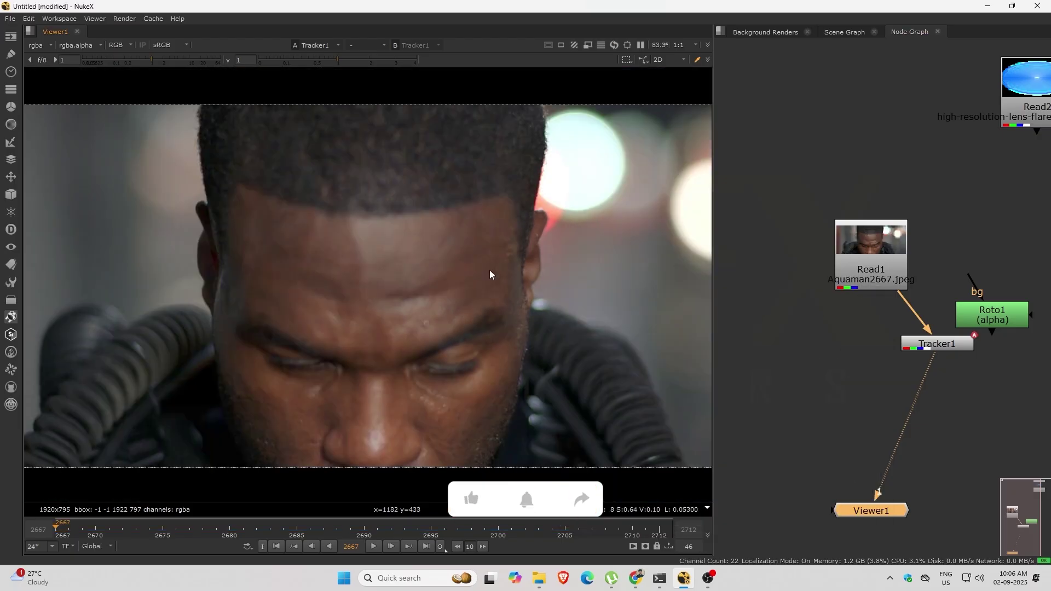
Go to frame 2673 and add a Grade node between Read1 and the viewer.
left_click_drag(59, 527, 133, 524)
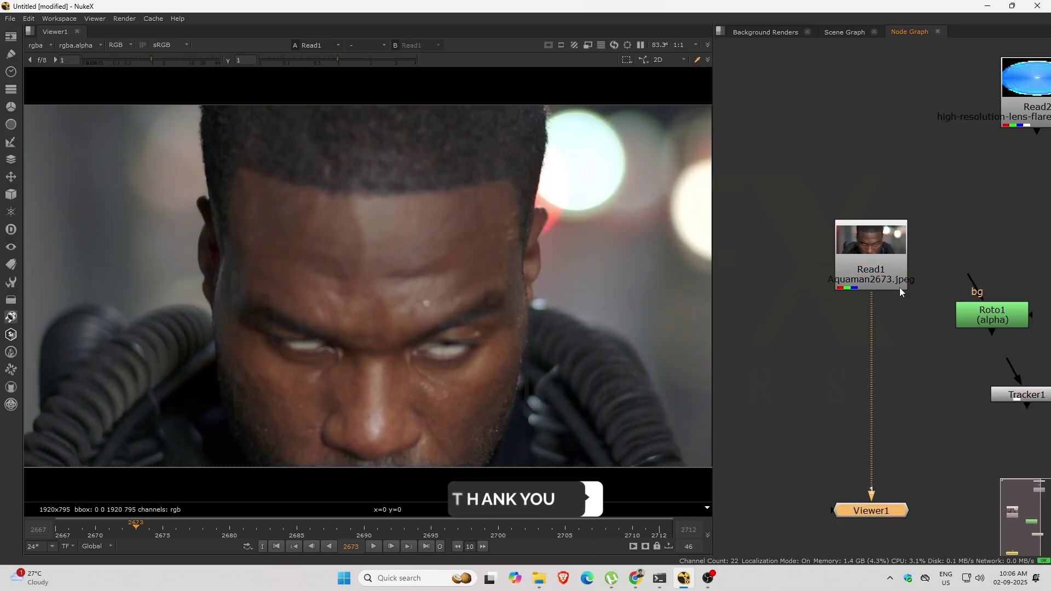
key("g")
left_click_drag(820, 368, 832, 383)
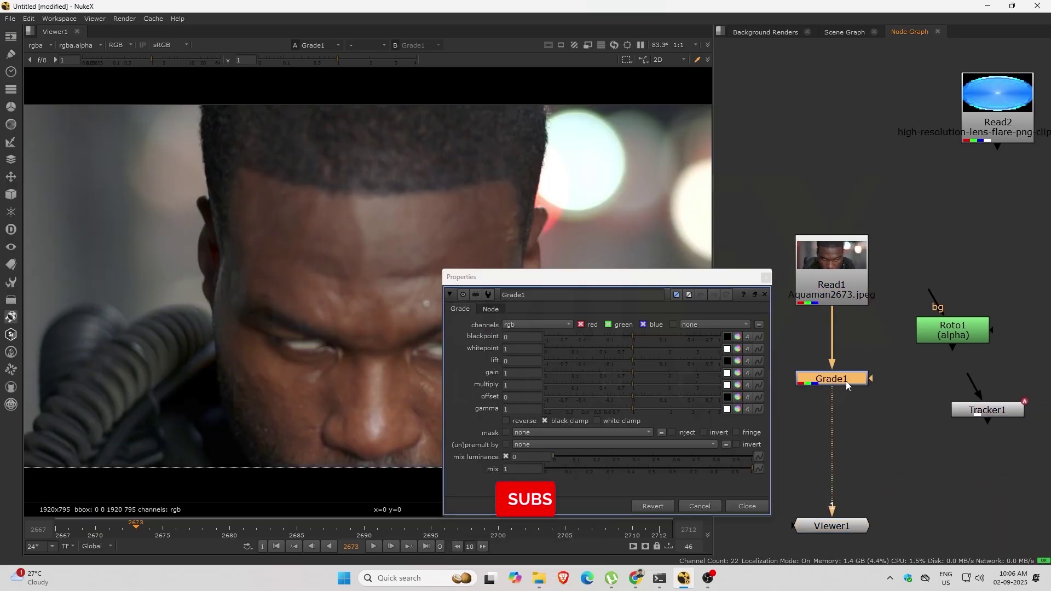
Open Roto1's settings, clear the floating property windows off the picture and go to frame 2712.
left_click(948, 338)
double_click(948, 337)
left_click_drag(701, 229, 854, 439)
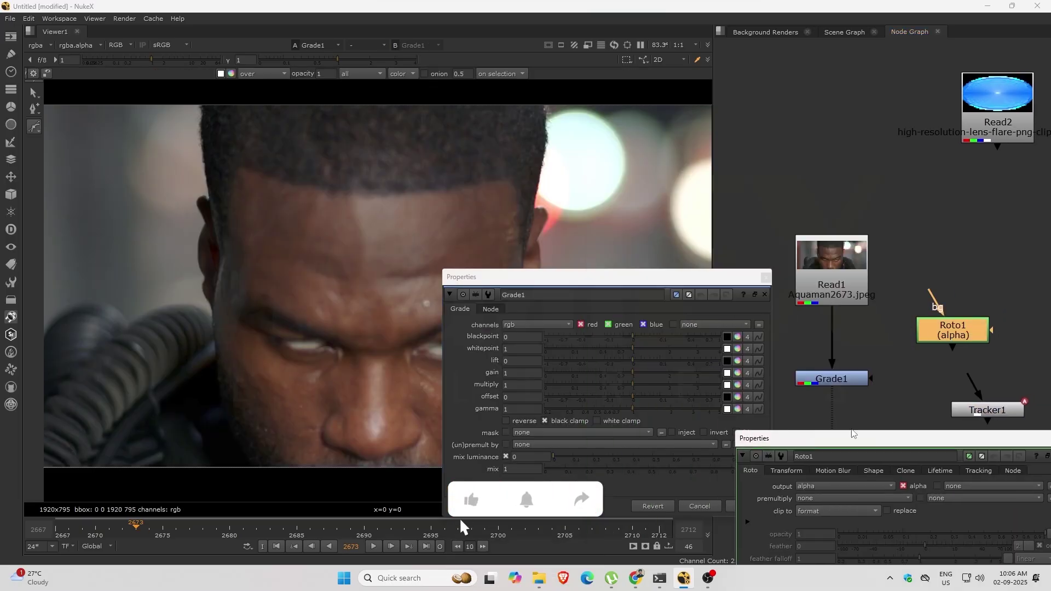
left_click_drag(555, 278, 876, 390)
left_click(658, 528)
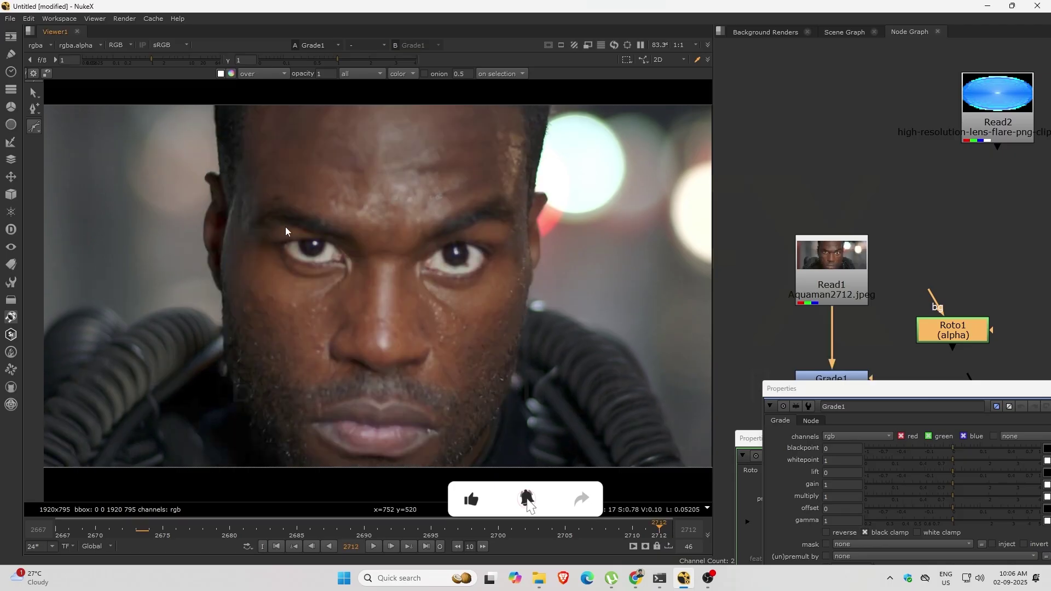
Draw a closed roto shape along the lids of the picture's left eye and feather its edge inward.
scroll(337, 277, "up", 5)
left_click(396, 286)
left_click(447, 288)
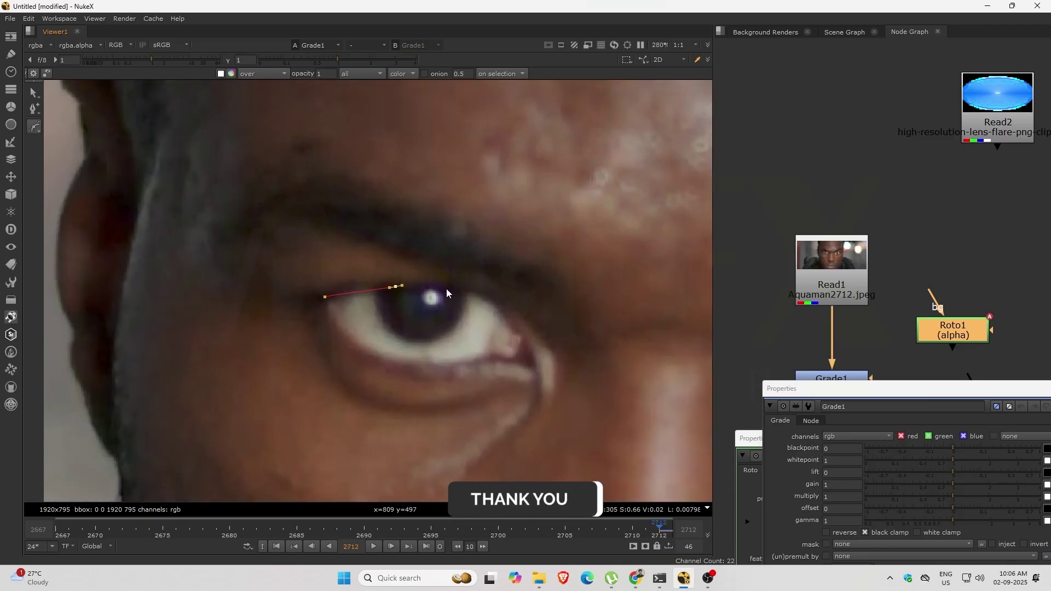
left_click_drag(497, 306, 505, 317)
left_click(517, 340)
left_click(532, 363)
left_click(486, 354)
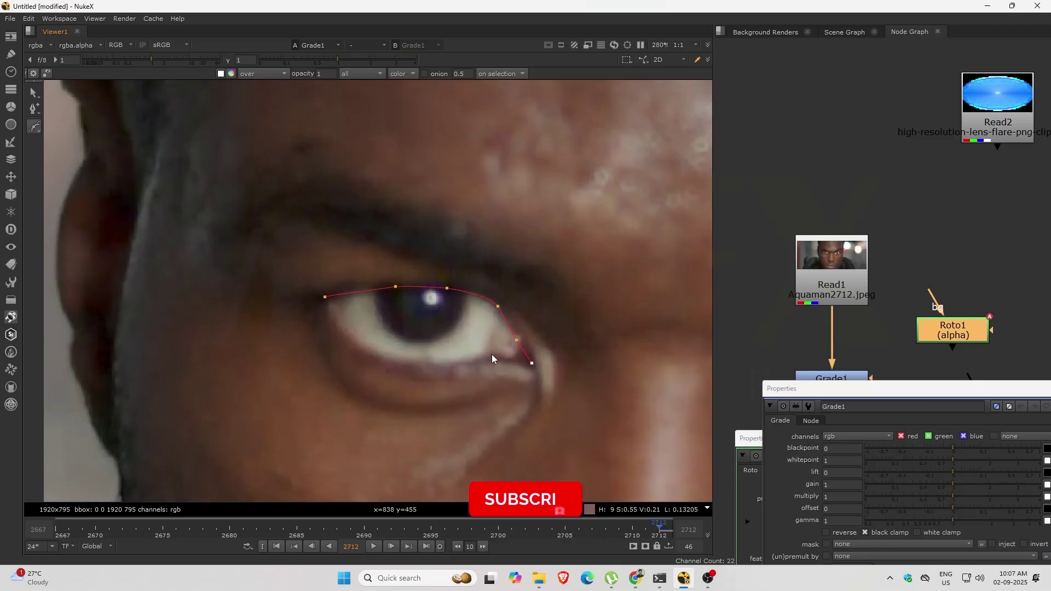
left_click(450, 365)
left_click_drag(366, 351, 355, 343)
left_click(334, 326)
left_click(324, 297)
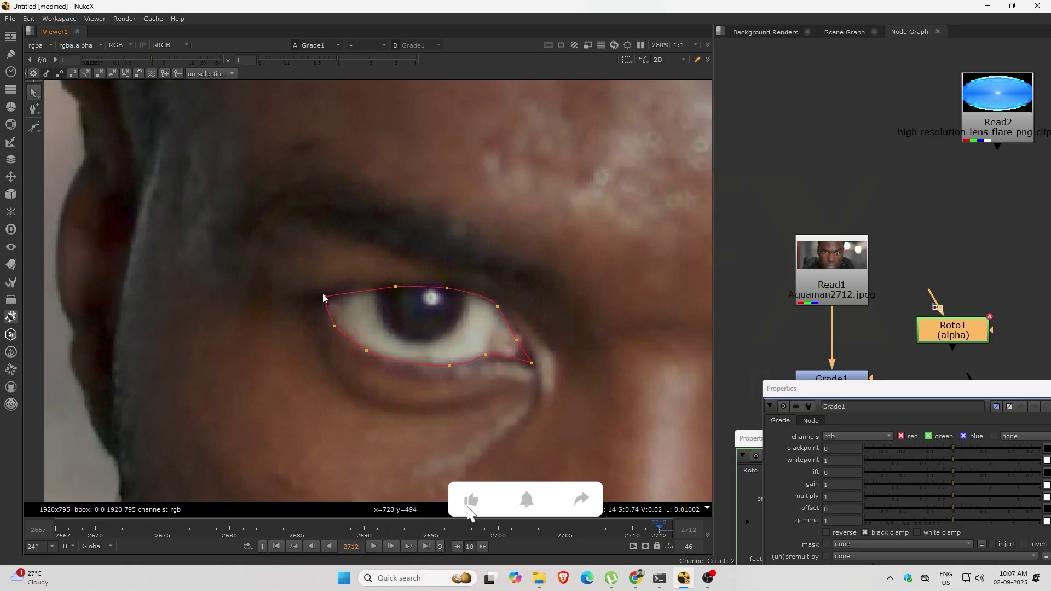
left_click(508, 347)
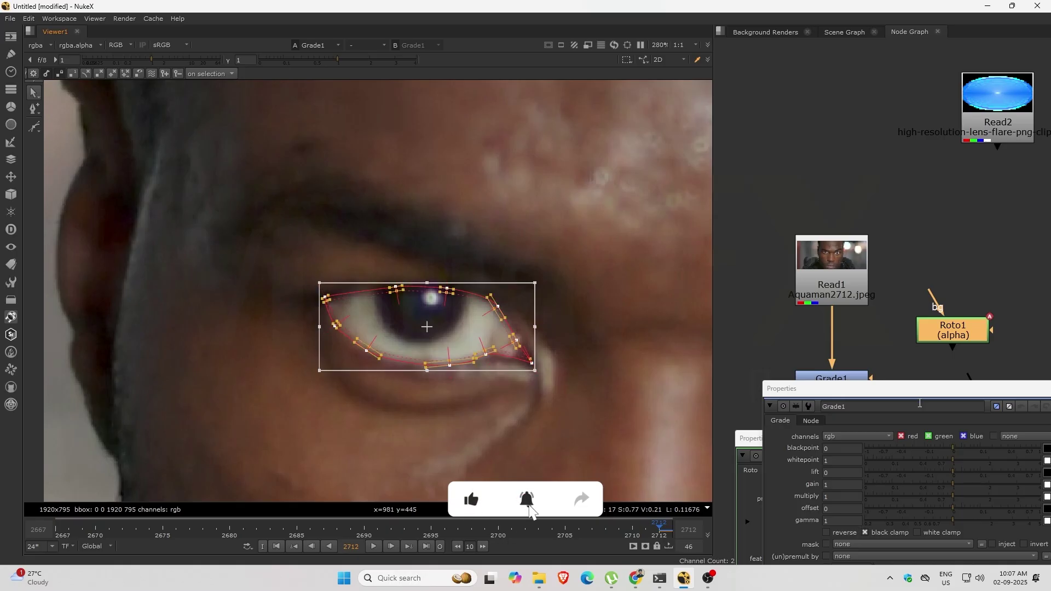
Close the Grade1 settings and draw a second closed roto shape along the lids of the picture's right eye.
left_click_drag(953, 390, 734, 401)
left_click(867, 401)
scroll(630, 356, "down", 3)
middle_click_drag(630, 355, 301, 327)
scroll(480, 340, "up", 3)
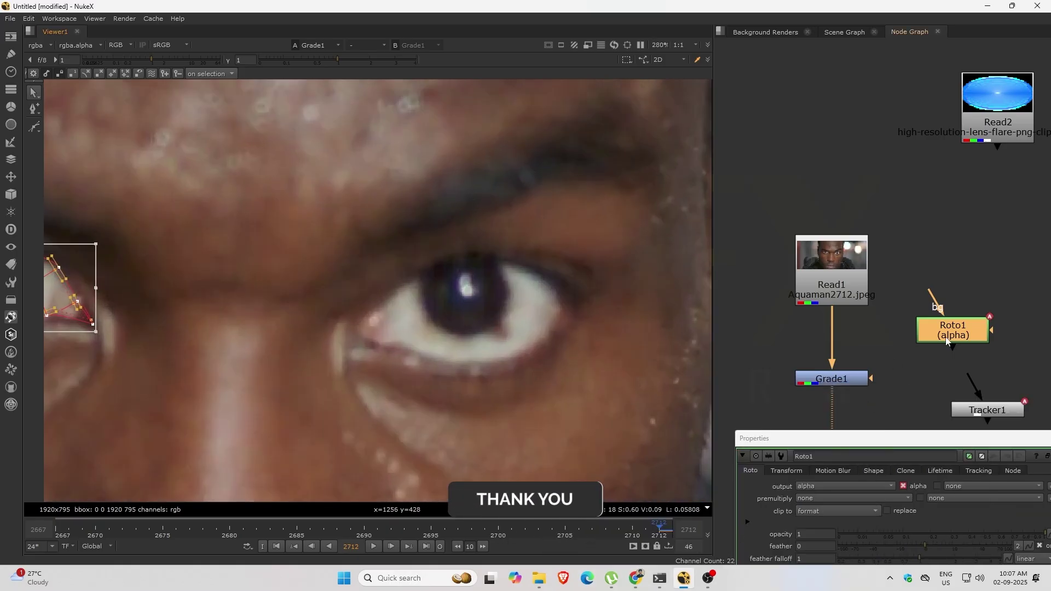
key("v")
left_click(360, 326)
left_click(417, 276)
left_click(436, 271)
left_click(456, 265)
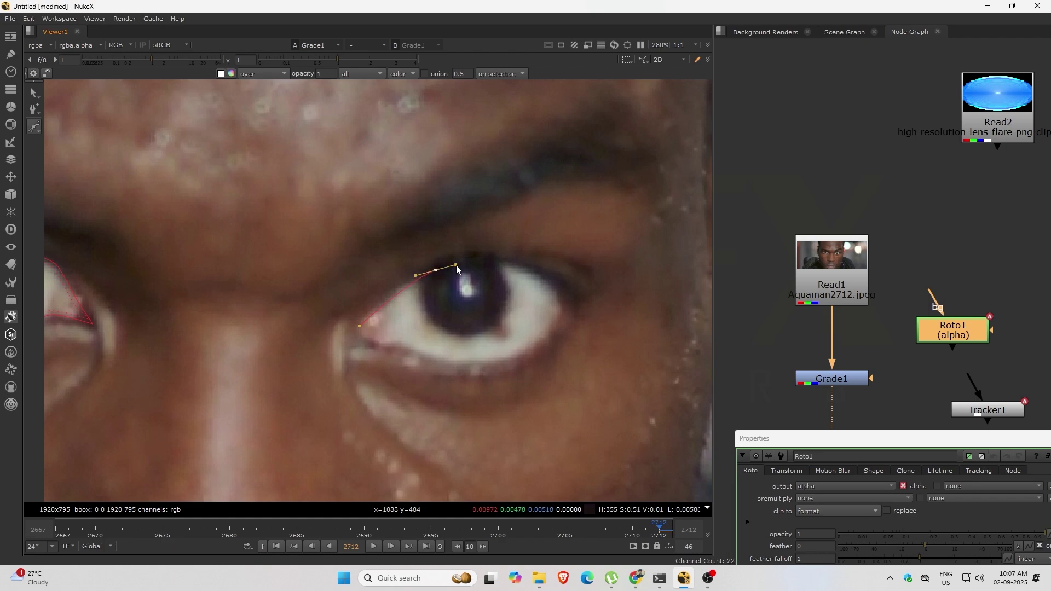
left_click(566, 301)
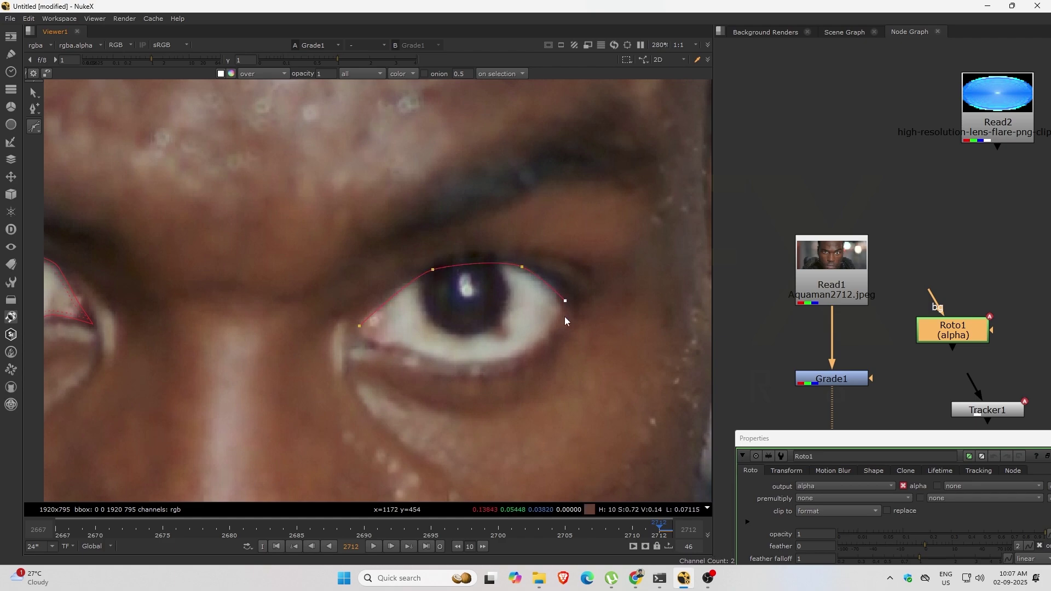
left_click_drag(520, 349, 526, 349)
left_click(400, 341)
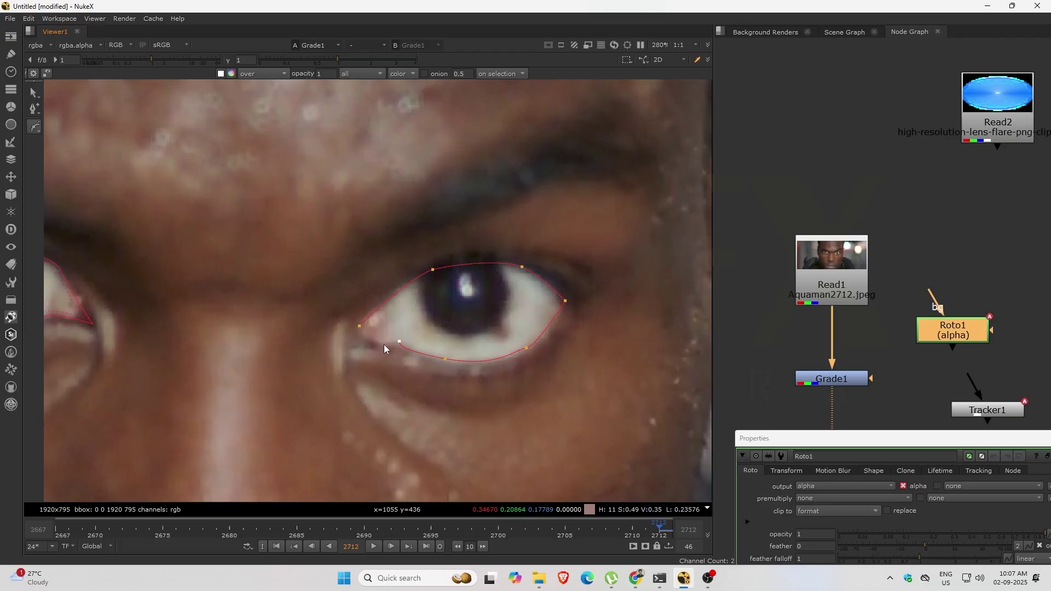
left_click(359, 328)
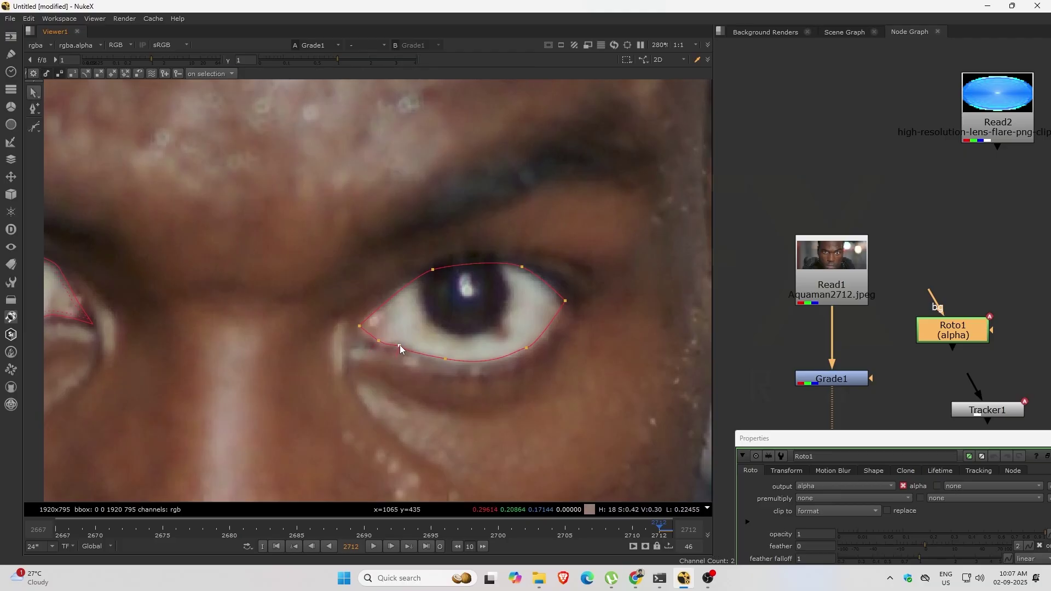
Feather the edge of the right eye's roto shape slightly inward.
left_click_drag(952, 444, 912, 448)
left_click(414, 283)
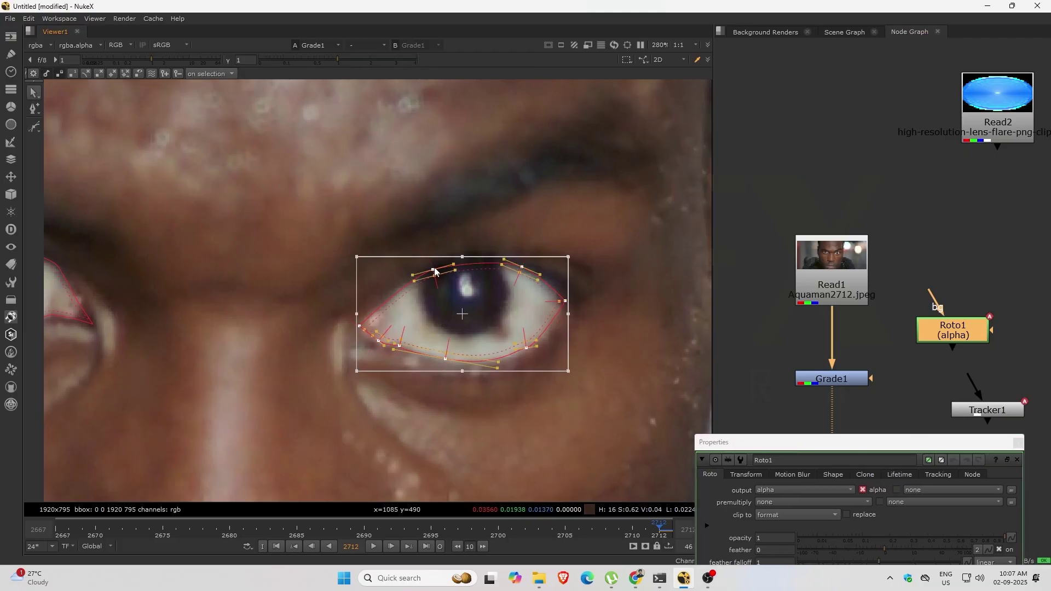
left_click(306, 351)
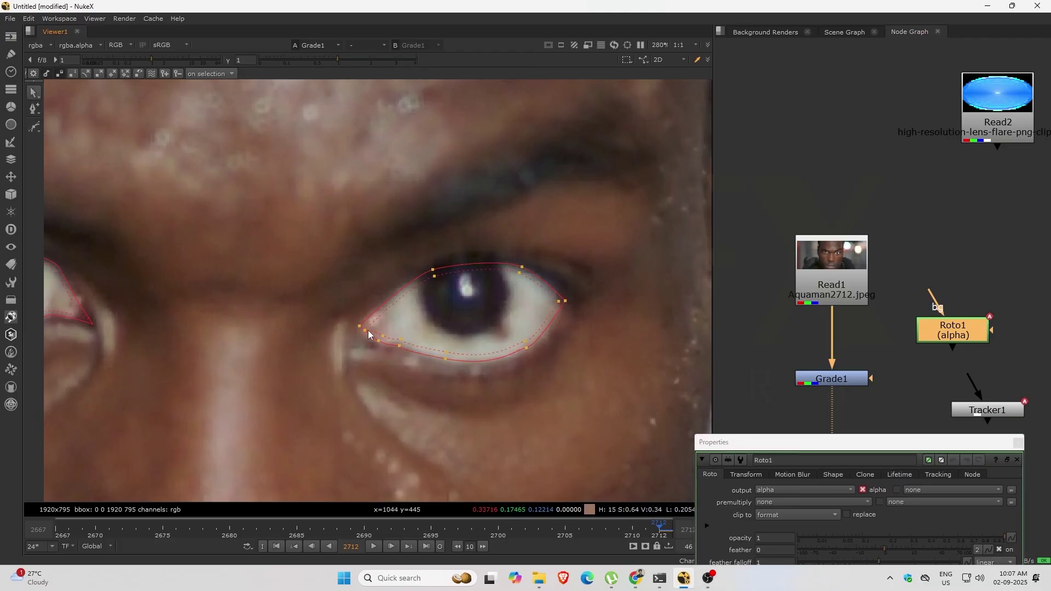
Close the Roto1 settings and connect Grade1's mask input to Roto1.
left_click(1016, 444)
left_click_drag(873, 379, 943, 333)
scroll(459, 331, "down", 7)
In Grade1, raise the blue gain to 4 and set multiply to 0.56 to tint the eyes.
double_click(810, 377)
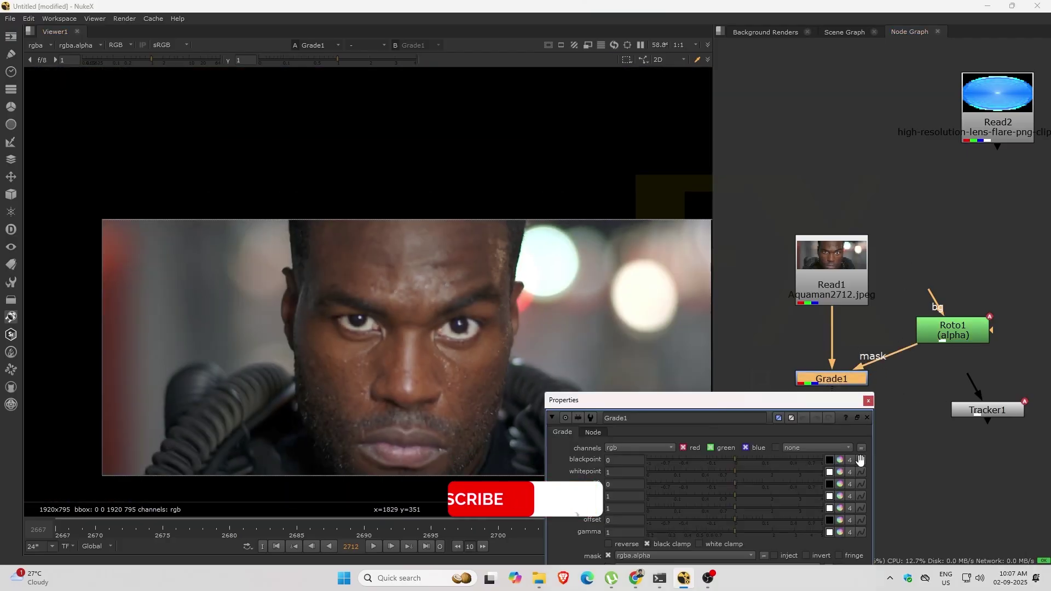
left_click(840, 496)
left_click_drag(770, 349, 793, 353)
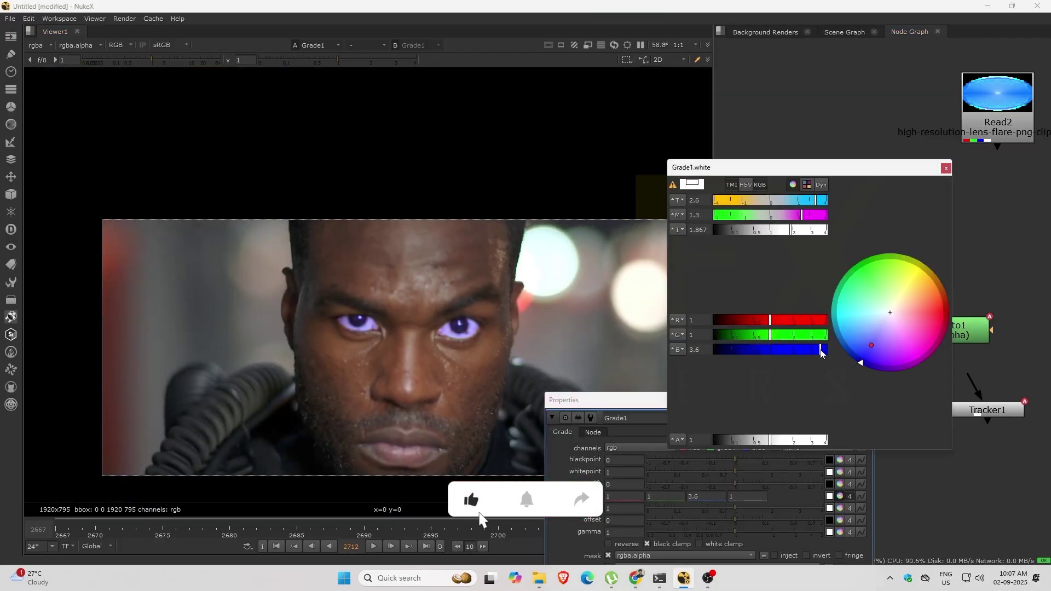
left_click(947, 168)
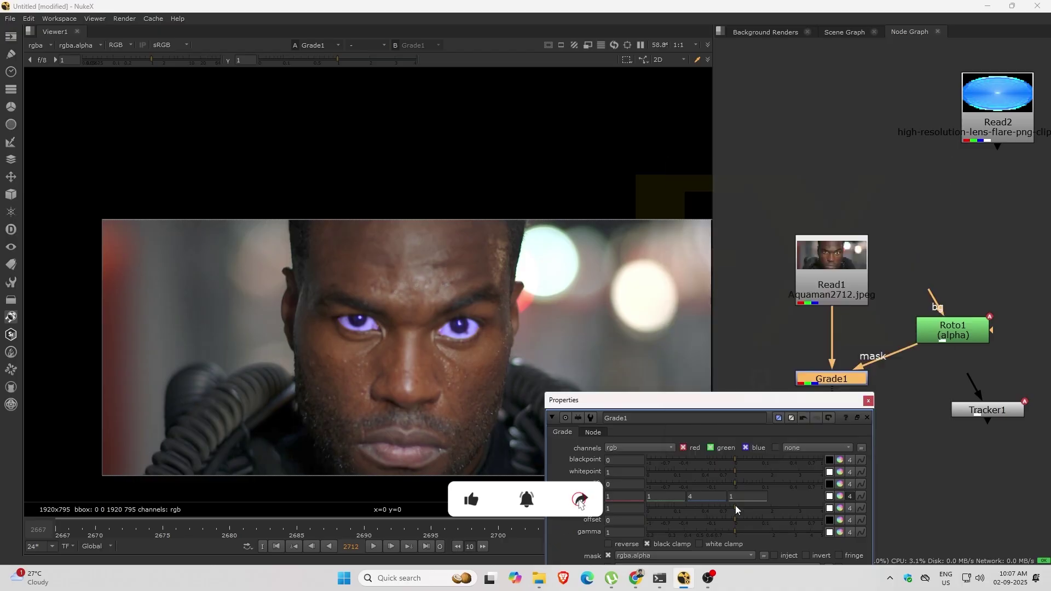
left_click_drag(735, 506, 712, 500)
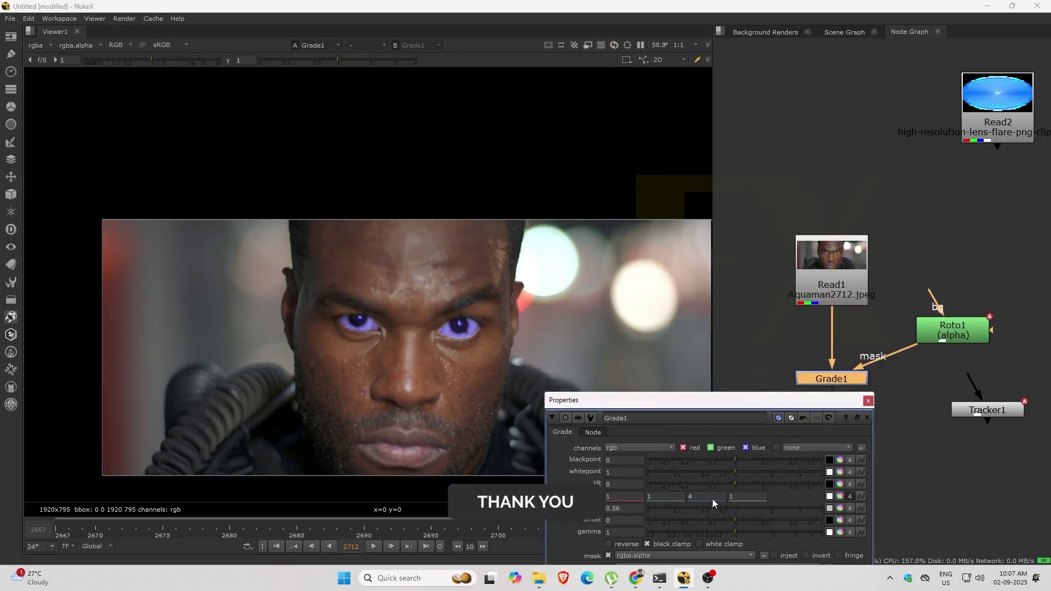
Move Roto1 aside and insert Tracker1 between Roto1 and Grade1's mask input.
left_click(868, 400)
left_click_drag(956, 333, 997, 282)
left_click_drag(926, 331, 1006, 331, "ctrl")
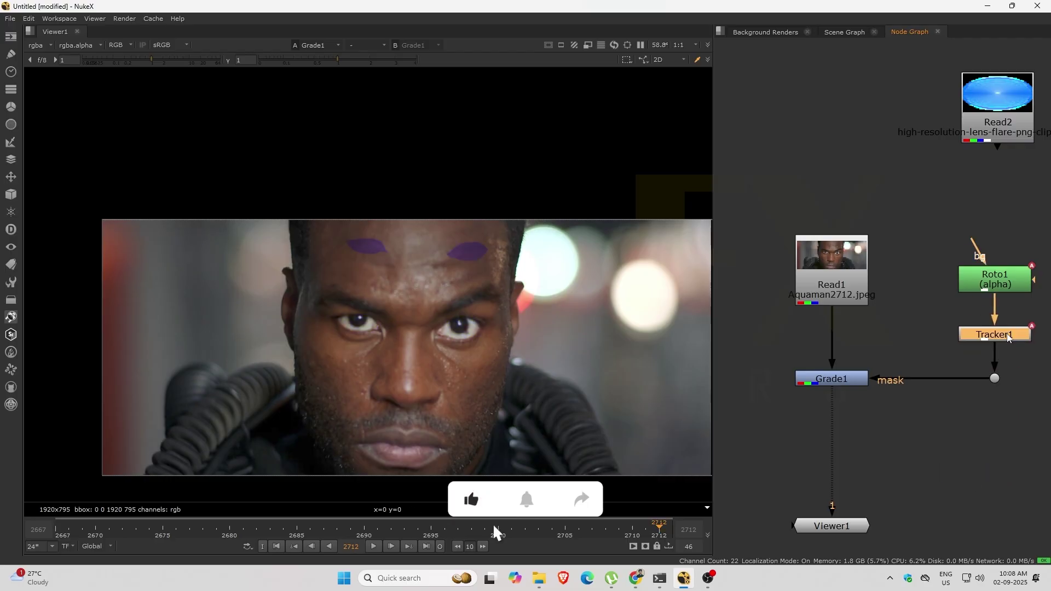
Set Tracker1's transform to match-move and close its settings.
double_click(995, 335)
left_click(685, 303)
left_click(678, 289)
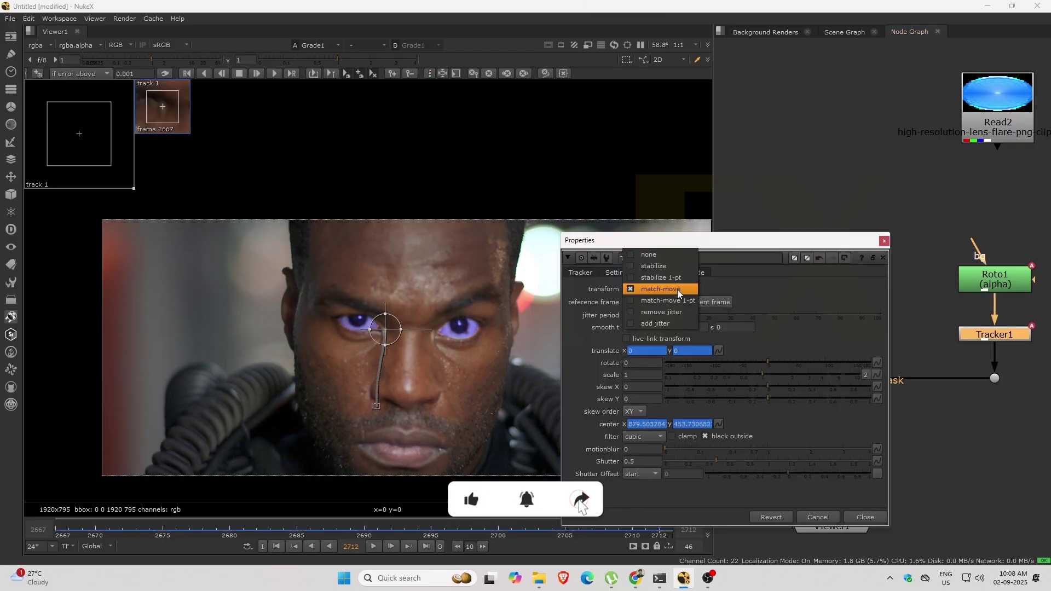
left_click(677, 290)
left_click(865, 517)
At frame 2674, open Roto1 and reshape the left-hand eye's shape to fit the narrowed eye.
left_click_drag(660, 527, 148, 550)
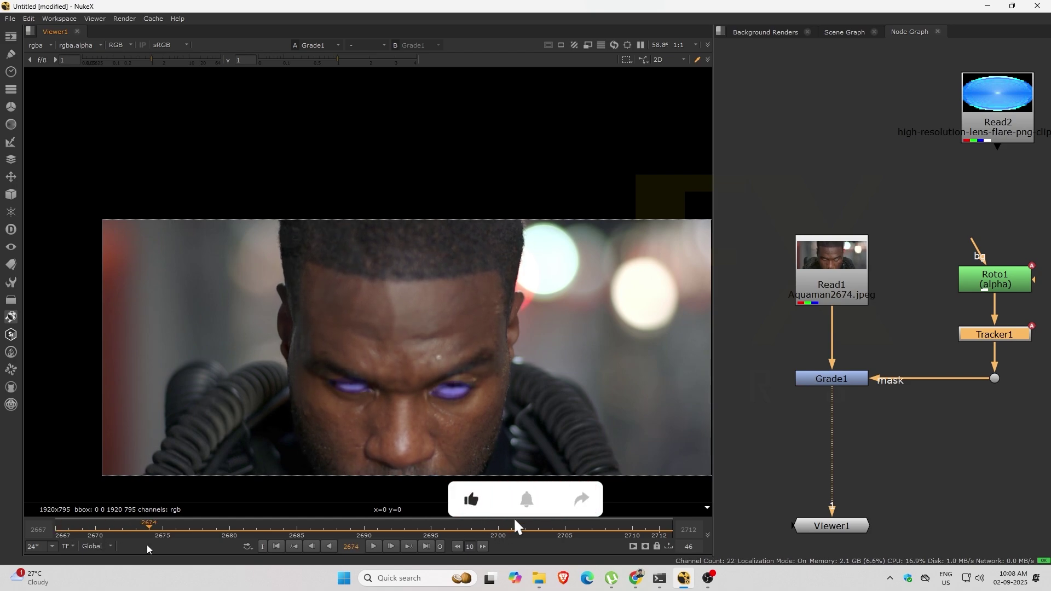
scroll(334, 377, "up", 7)
left_click(984, 282)
double_click(984, 282)
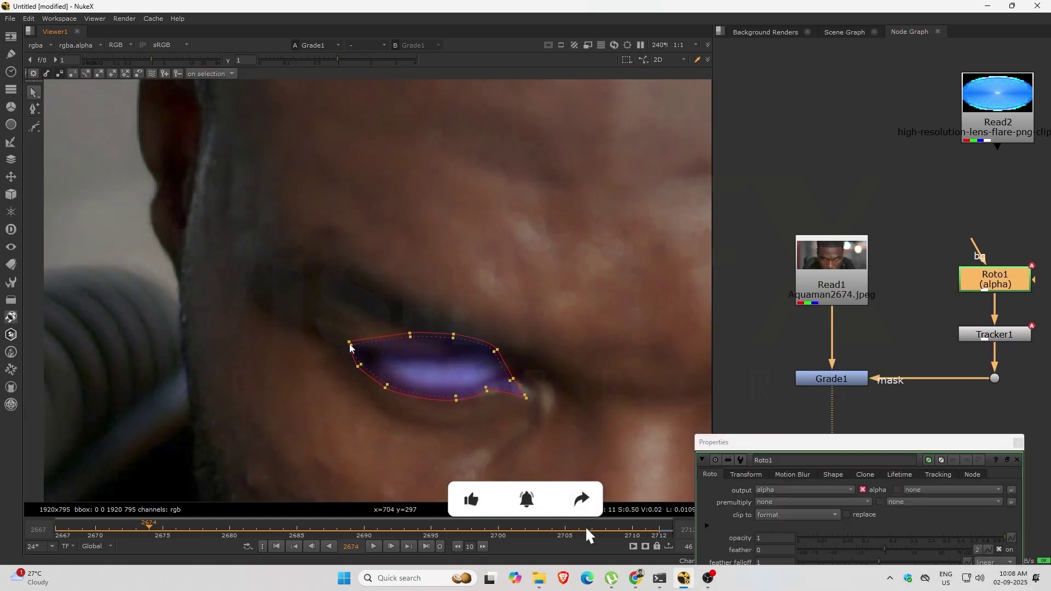
left_click_drag(453, 335, 498, 352)
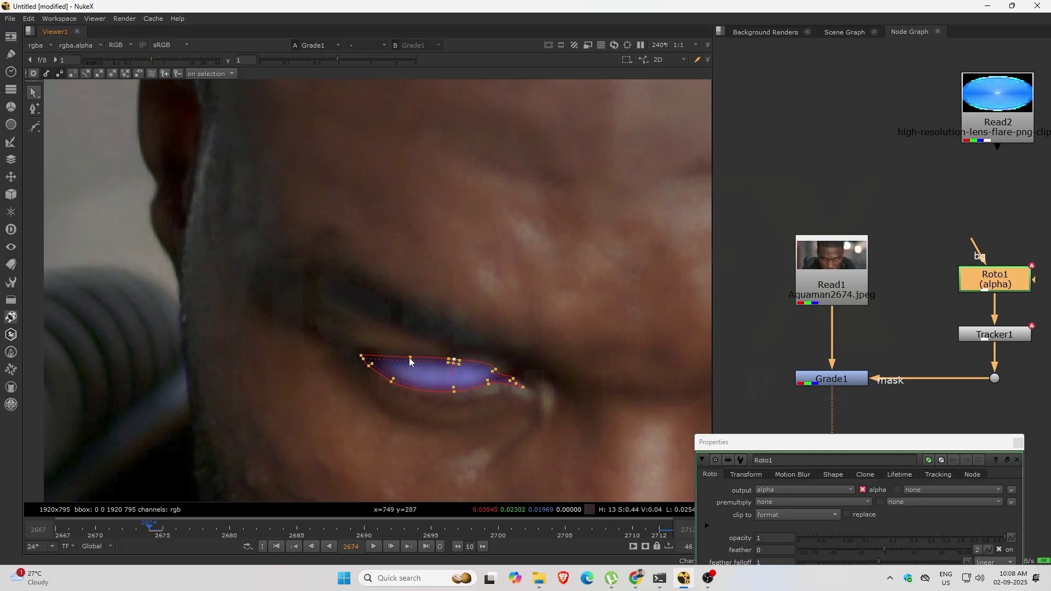
At frame 2674, pull the right-hand eye's roto points in to the eyelids and corners, and close the Roto1 settings.
scroll(390, 415, "down", 5)
scroll(433, 412, "up", 5)
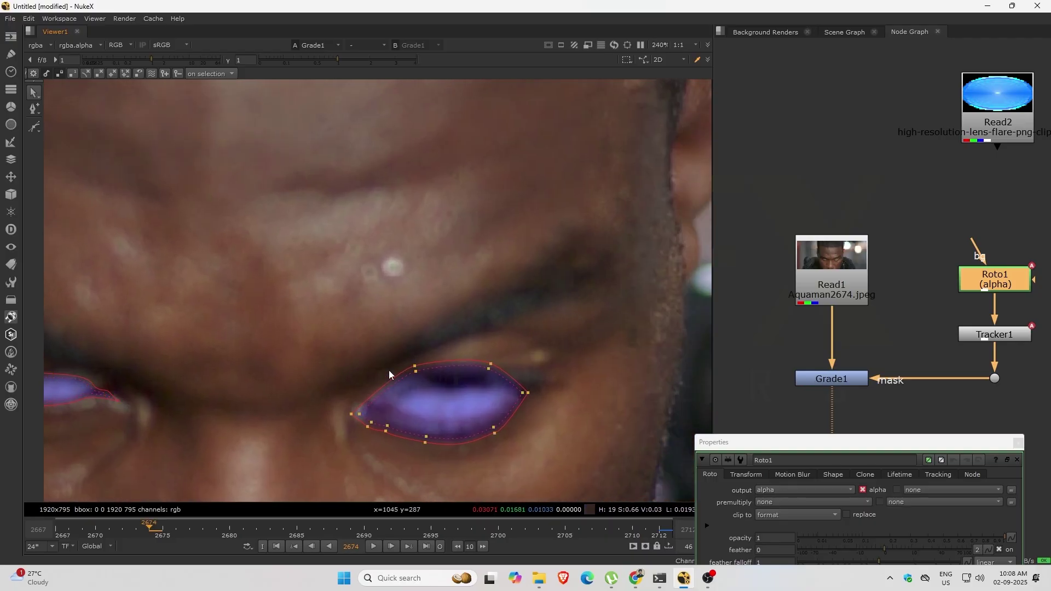
left_click_drag(315, 319, 541, 455)
left_click_drag(439, 355, 440, 376)
left_click(514, 421)
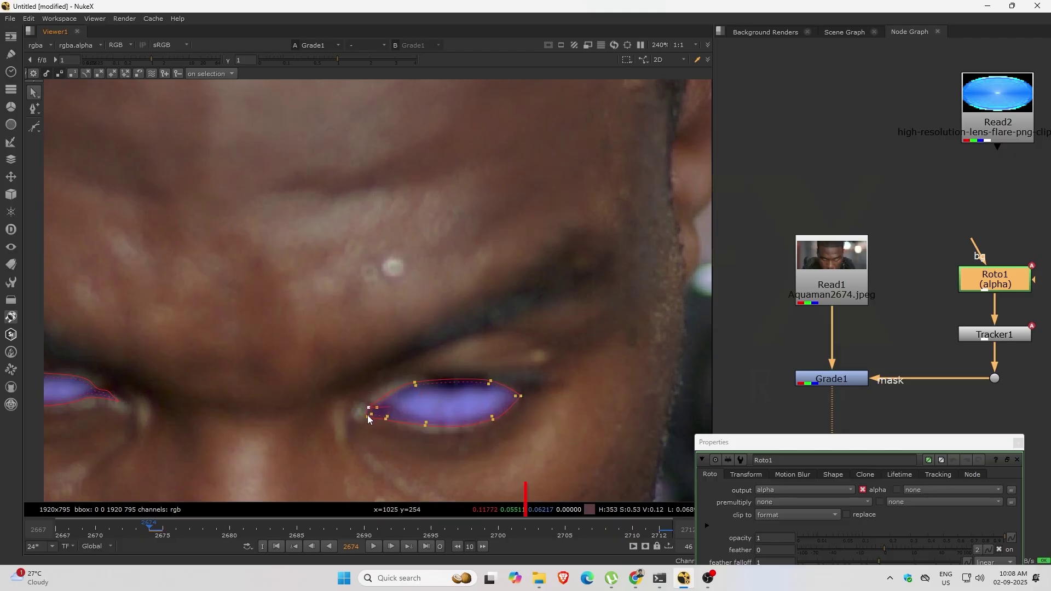
left_click_drag(368, 416, 369, 414)
mouse_move(415, 383)
left_mouse_down()
mouse_move(423, 397)
mouse_move(420, 388)
left_mouse_up()
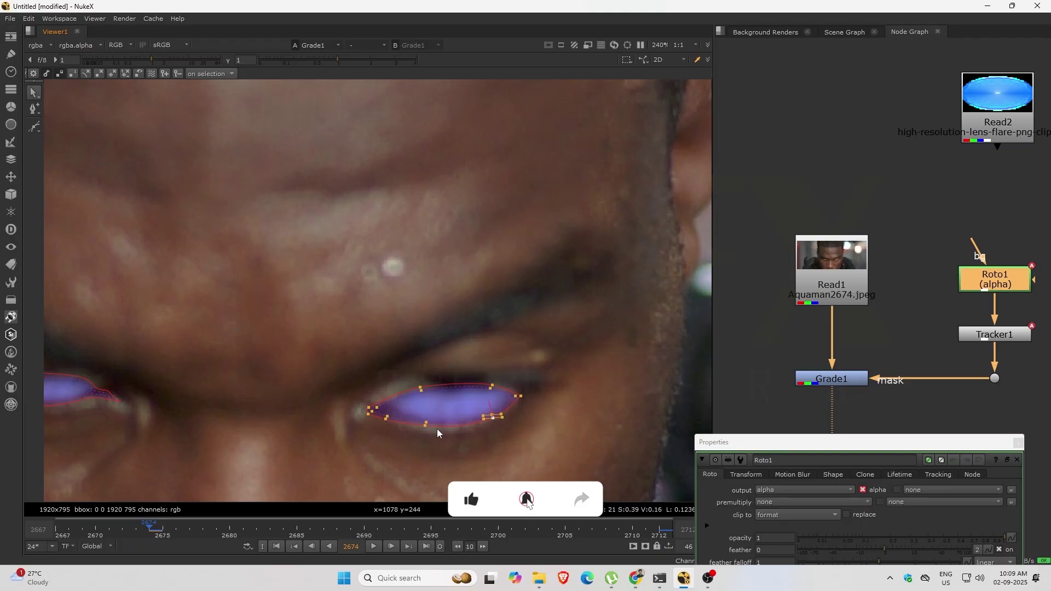
left_click(387, 418)
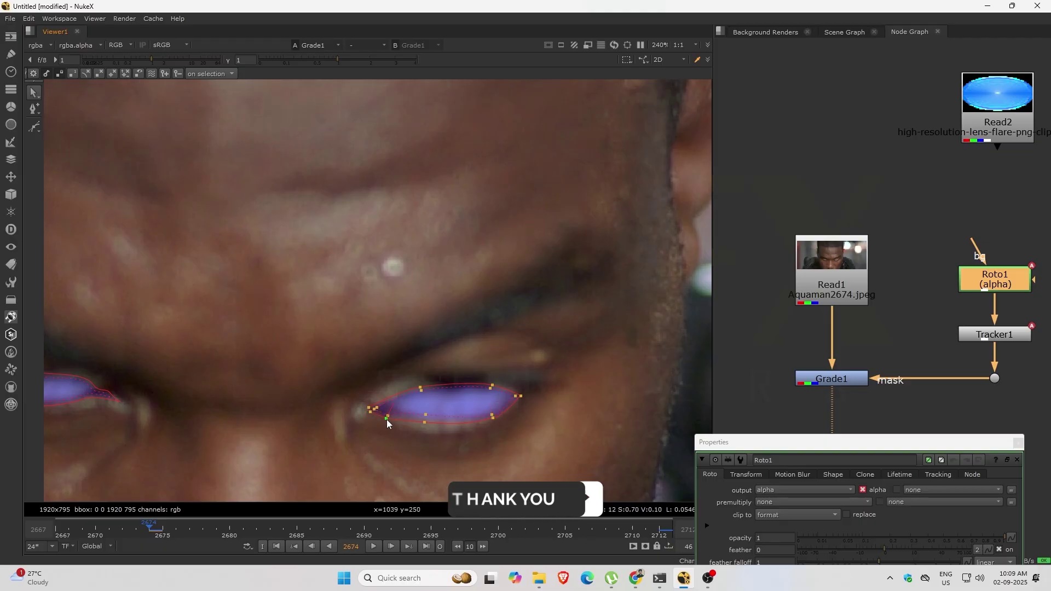
left_click(1017, 460)
Move Roto1 up, insert a Blur between it and Tracker1, and give it a small blur size.
left_click_drag(994, 280, 1000, 237)
key("b")
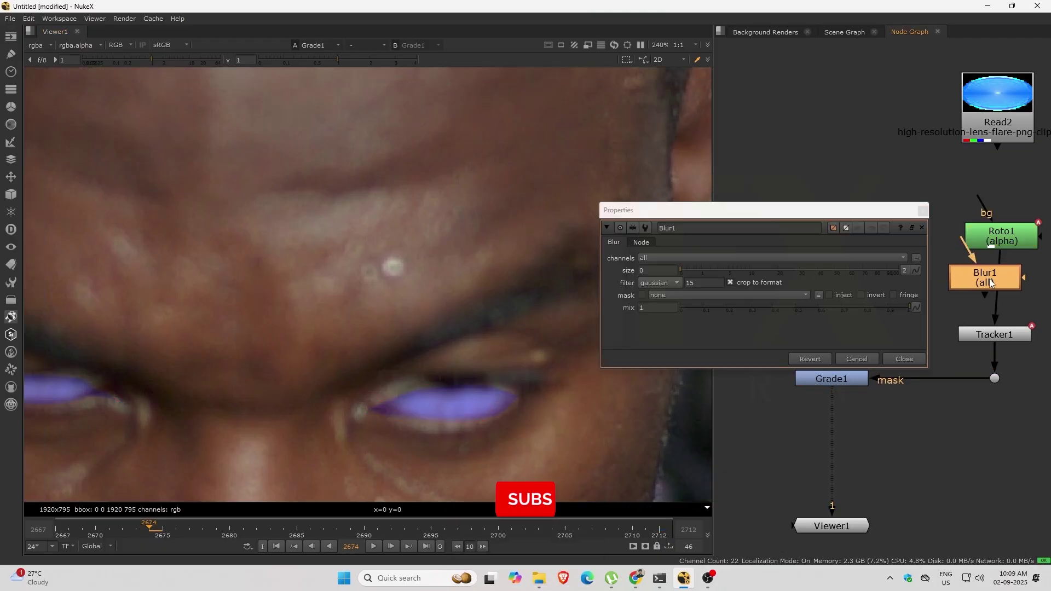
left_click_drag(990, 281, 1004, 285)
left_click_drag(744, 275, 716, 280)
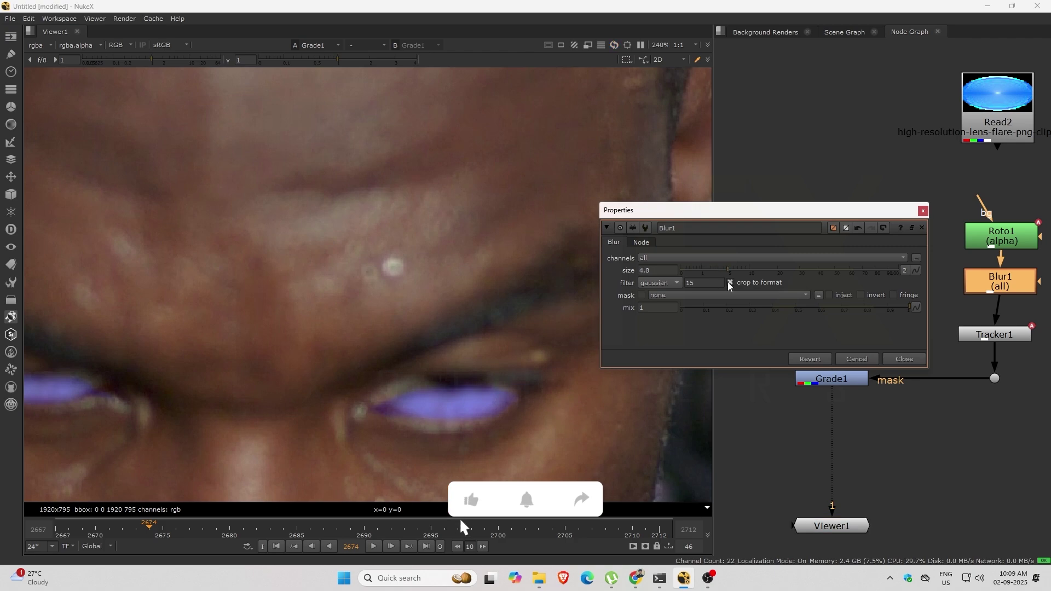
left_click(923, 211)
At frame 2694, shift and enlarge Roto1's right-hand eye shape to cover the opened eye.
scroll(416, 362, "down", 4)
left_click(414, 528)
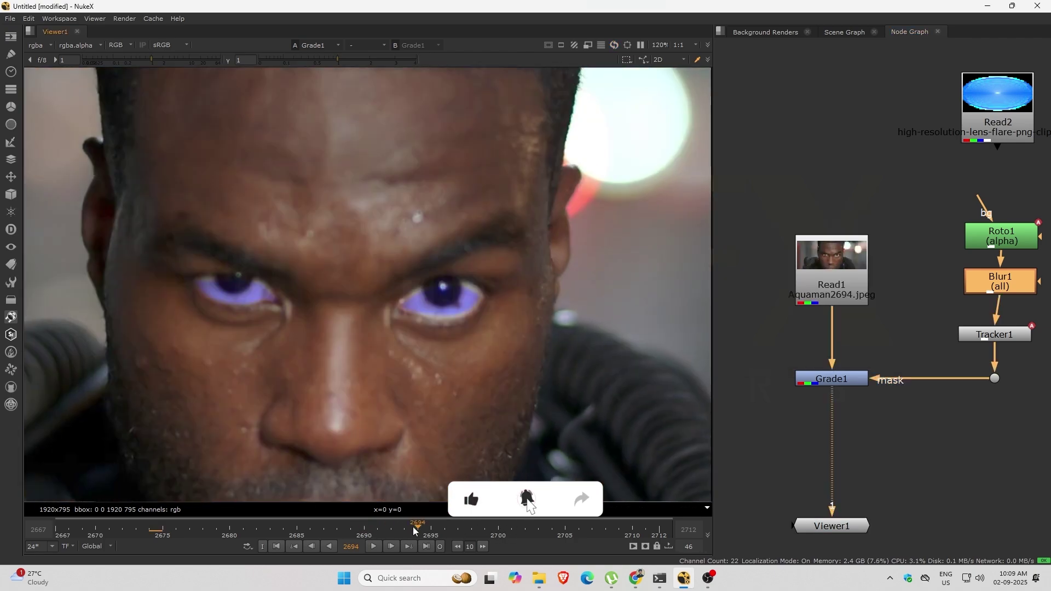
double_click(1000, 237)
scroll(449, 290, "up", 3)
left_click_drag(329, 252, 537, 358)
left_click_drag(444, 312, 440, 307)
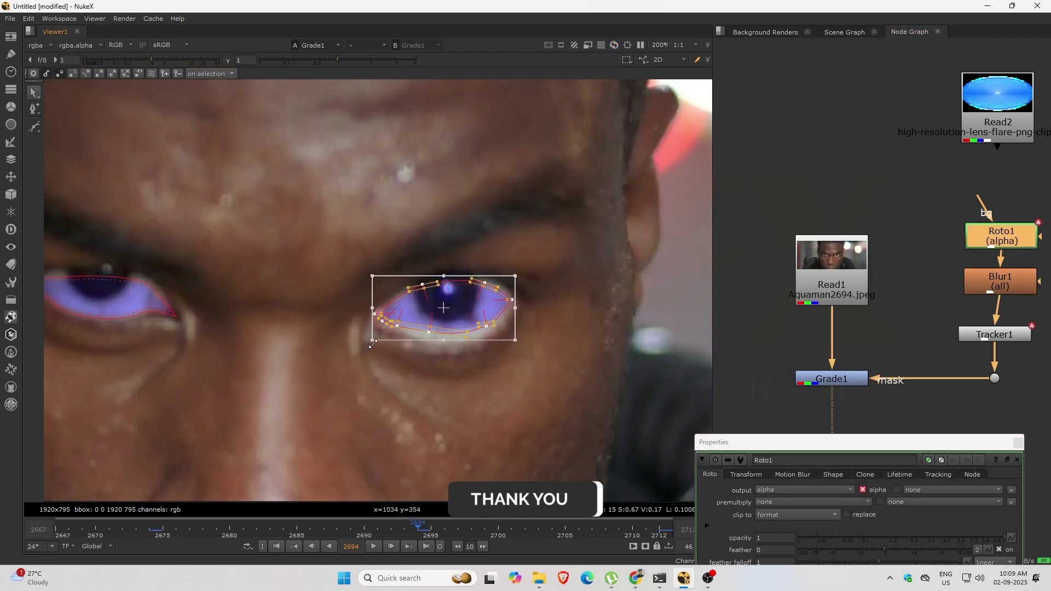
left_click_drag(373, 344, 368, 349)
left_click_drag(447, 313, 449, 315)
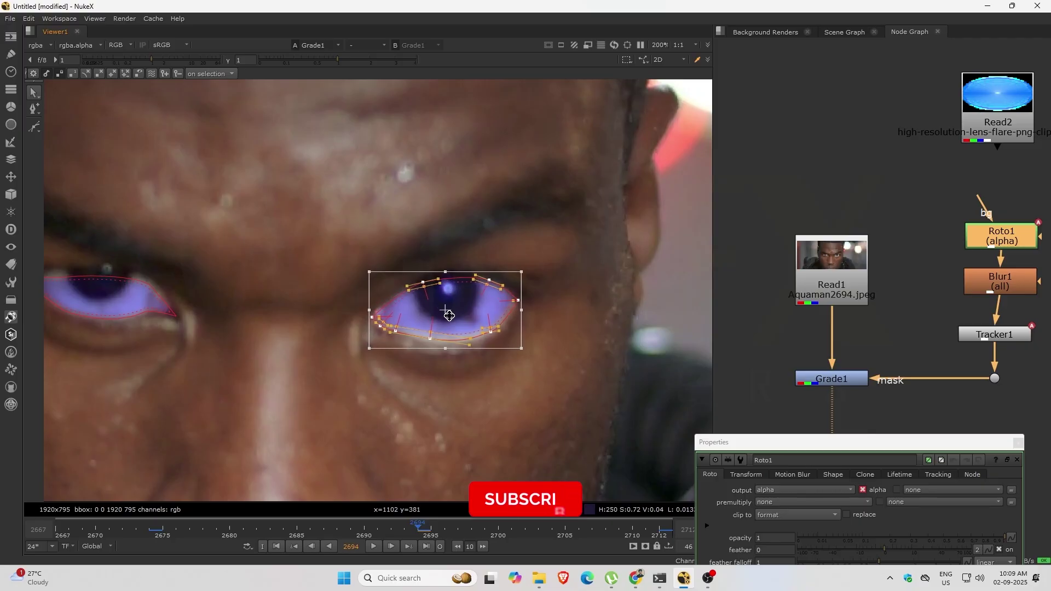
left_click_drag(521, 348, 523, 351)
At frame 2694, refit the left-hand eye's shape and its lower edge, close Roto1, and play back the shot.
middle_click_drag(474, 313, 653, 336)
left_click_drag(163, 270, 436, 376)
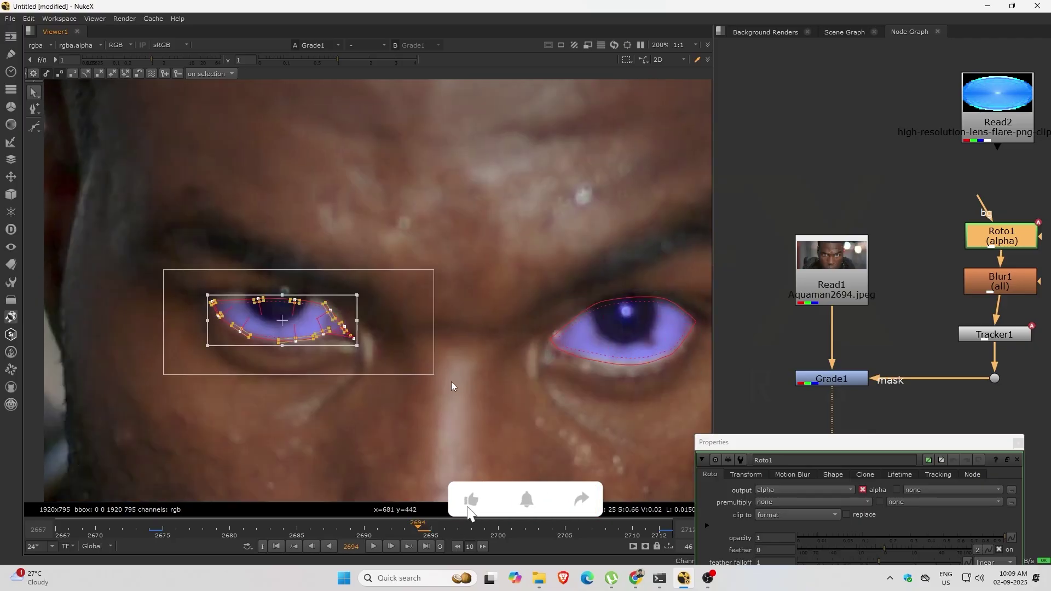
left_click_drag(287, 311, 284, 304)
left_click(281, 335)
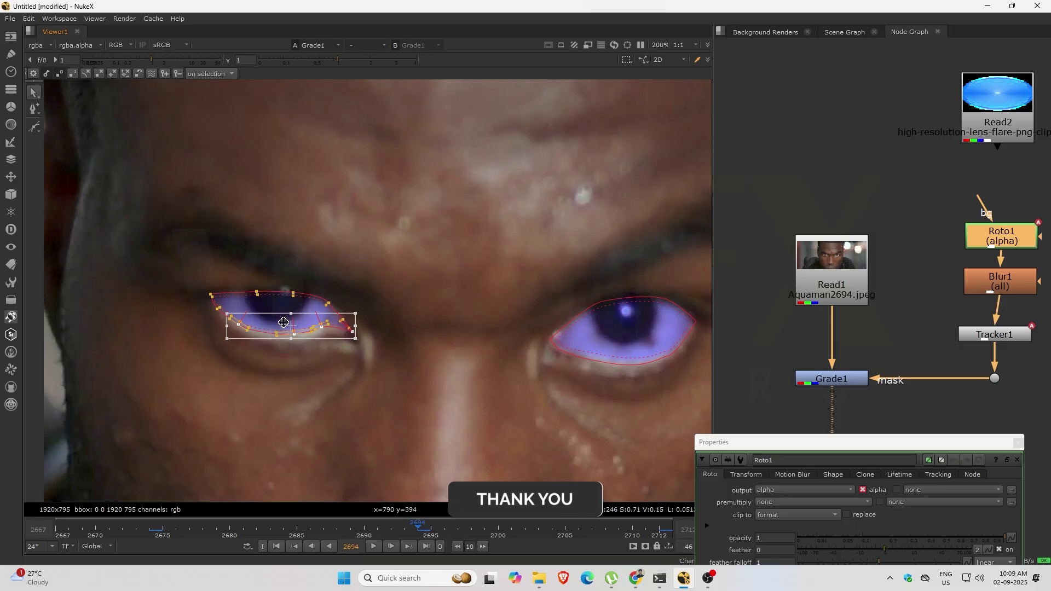
left_click_drag(283, 323, 283, 327)
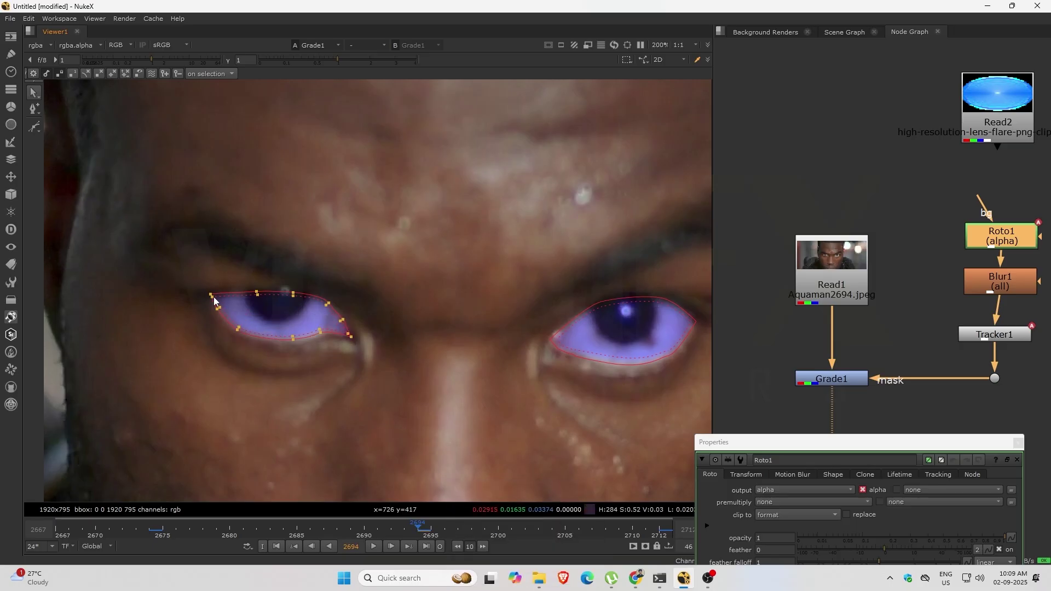
left_click(1018, 442)
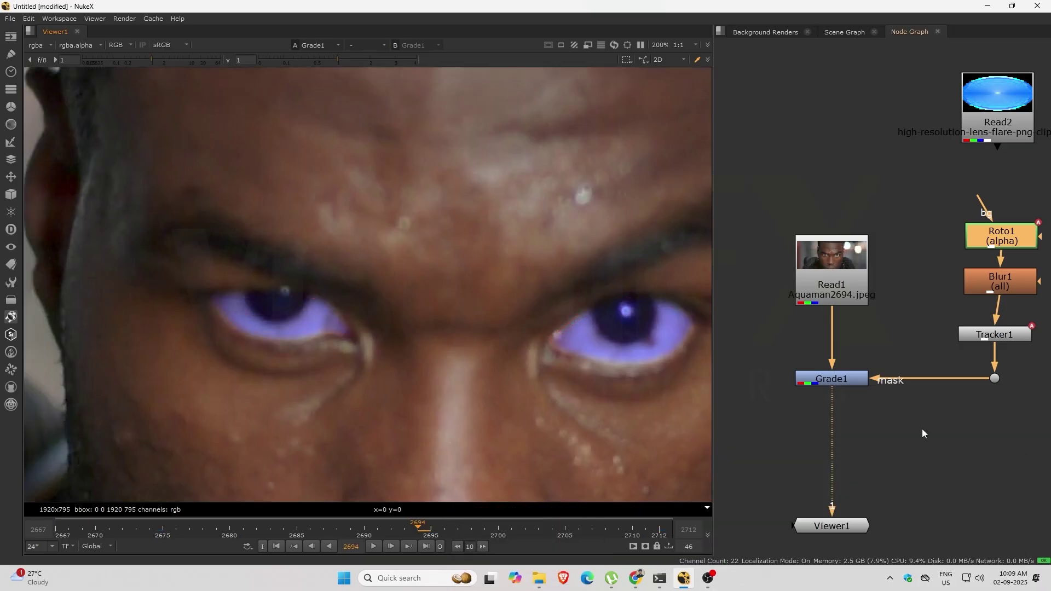
left_click(374, 546)
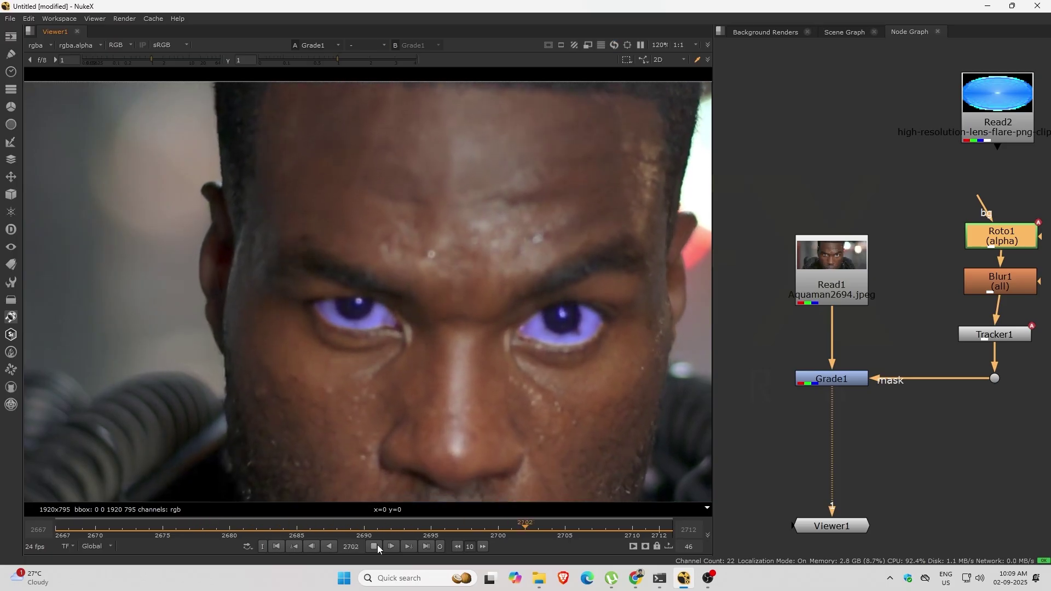
At frame 2667, set a key on Grade1's mix and lower the mix to 0.
left_click(57, 532)
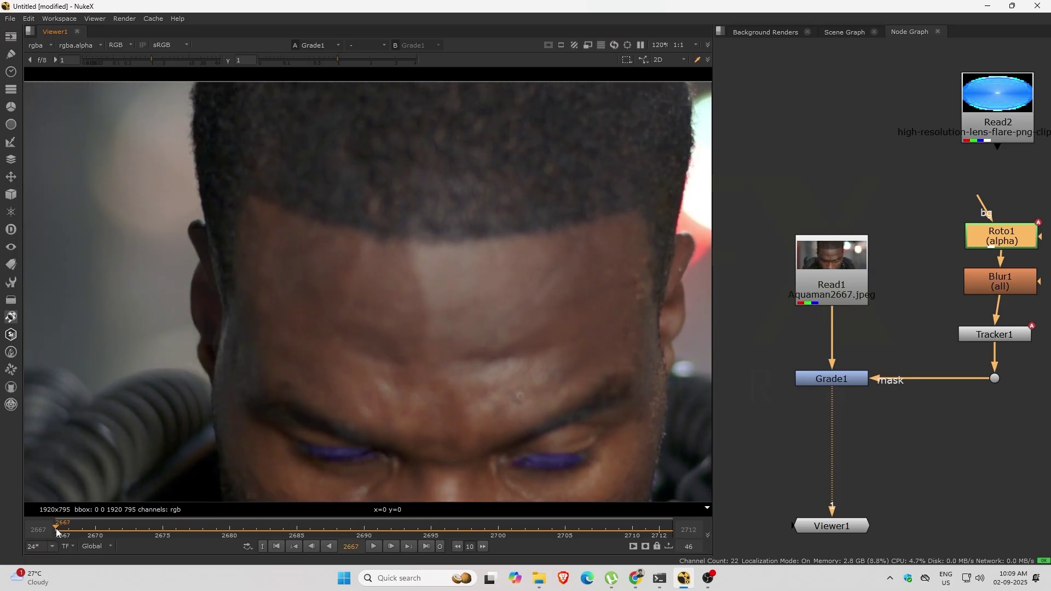
double_click(826, 380)
left_click_drag(777, 402, 923, 238)
right_click(766, 430)
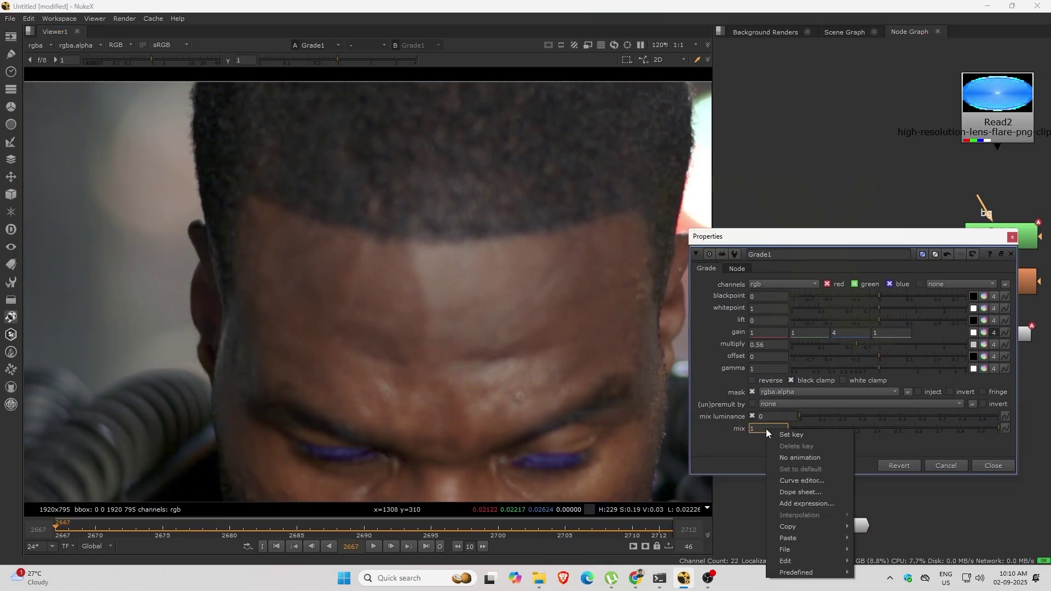
left_click(779, 436)
left_click_drag(816, 433, 791, 432)
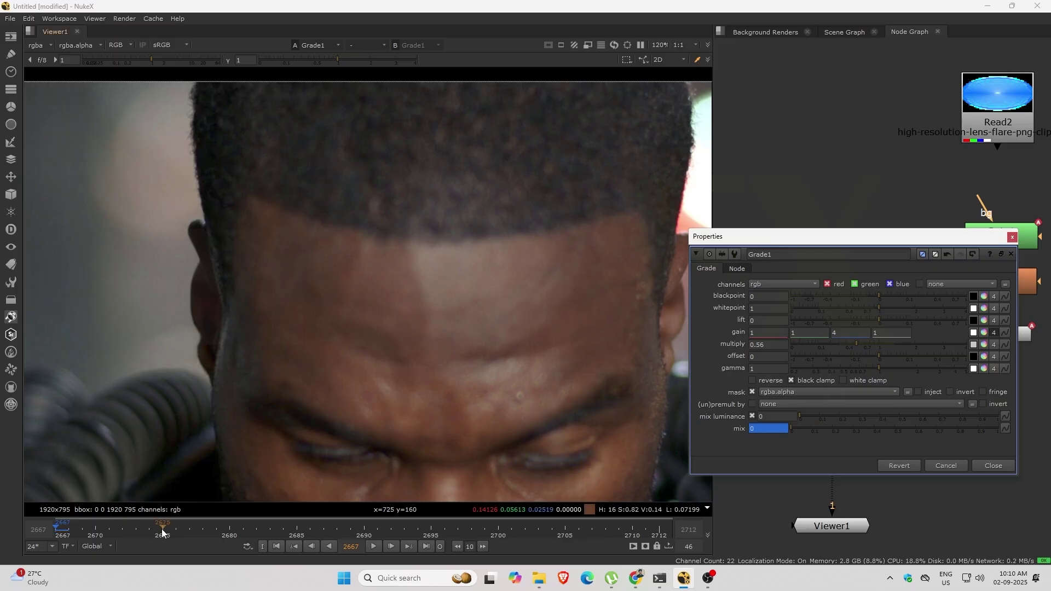
At frame 2677, raise Grade1's mix to 1 so the blue tint fades in, and close its settings.
left_click_drag(163, 530, 189, 530)
left_click_drag(816, 432, 1050, 424)
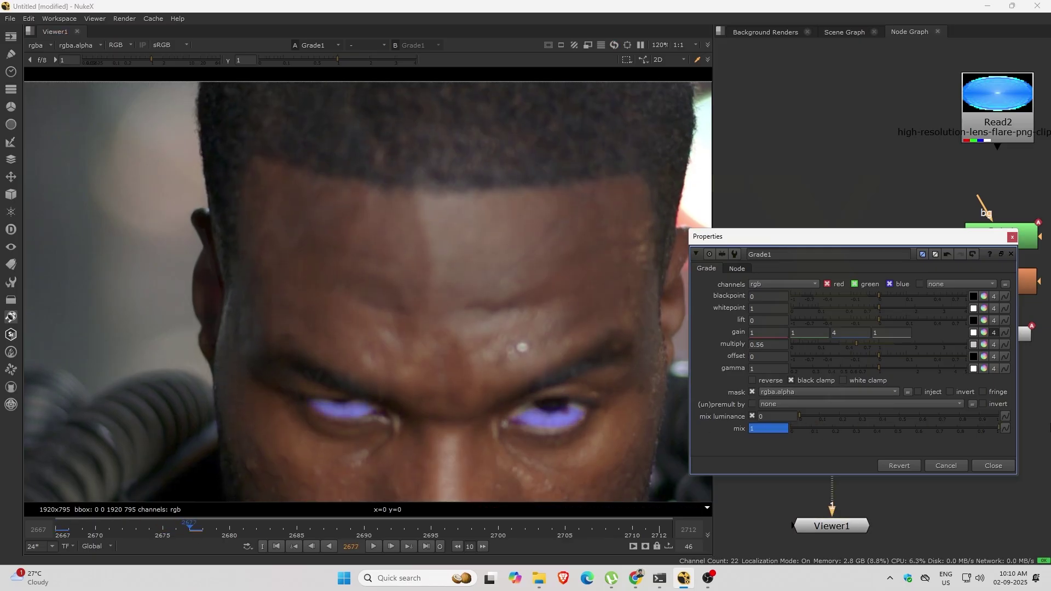
left_click(1013, 237)
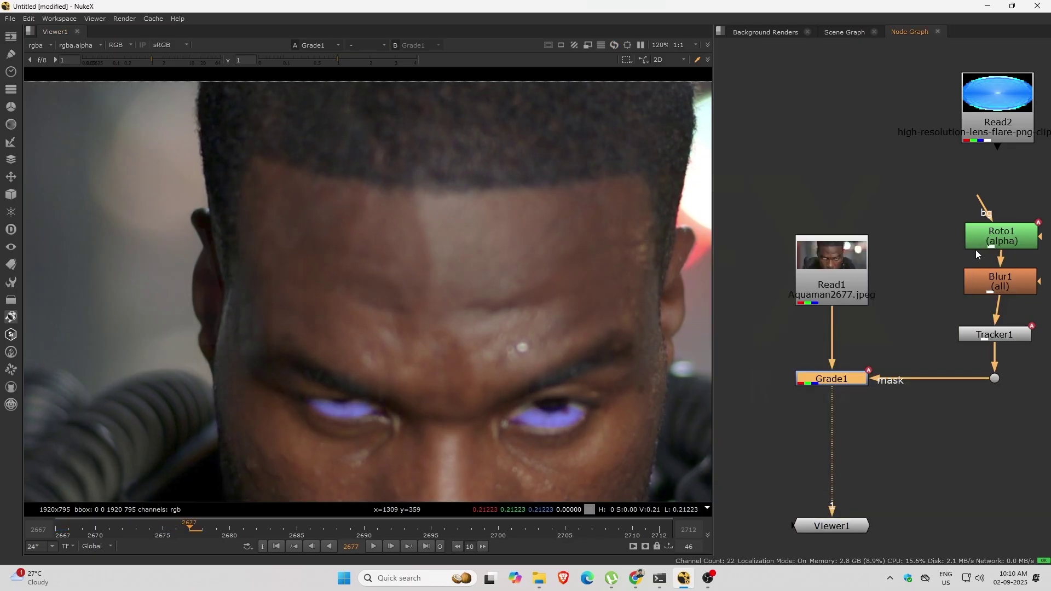
At frame 2677, shift Roto1's right-hand eye shape up slightly, adjust its lower and outer points, and close the settings.
double_click(986, 240)
scroll(580, 398, "up", 3)
left_click(543, 423)
left_click_drag(543, 423, 543, 420)
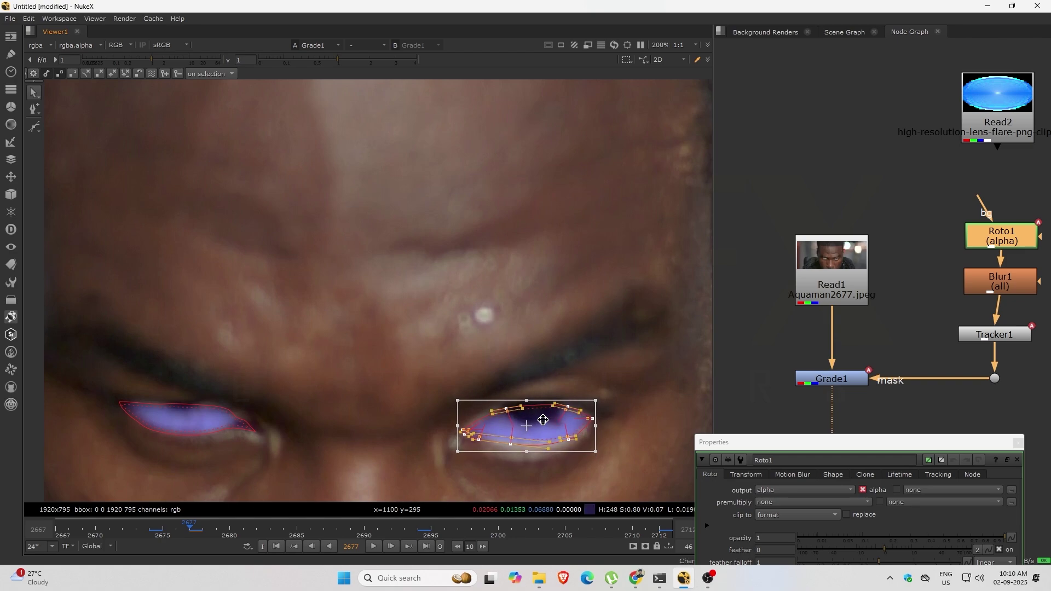
left_click(477, 446)
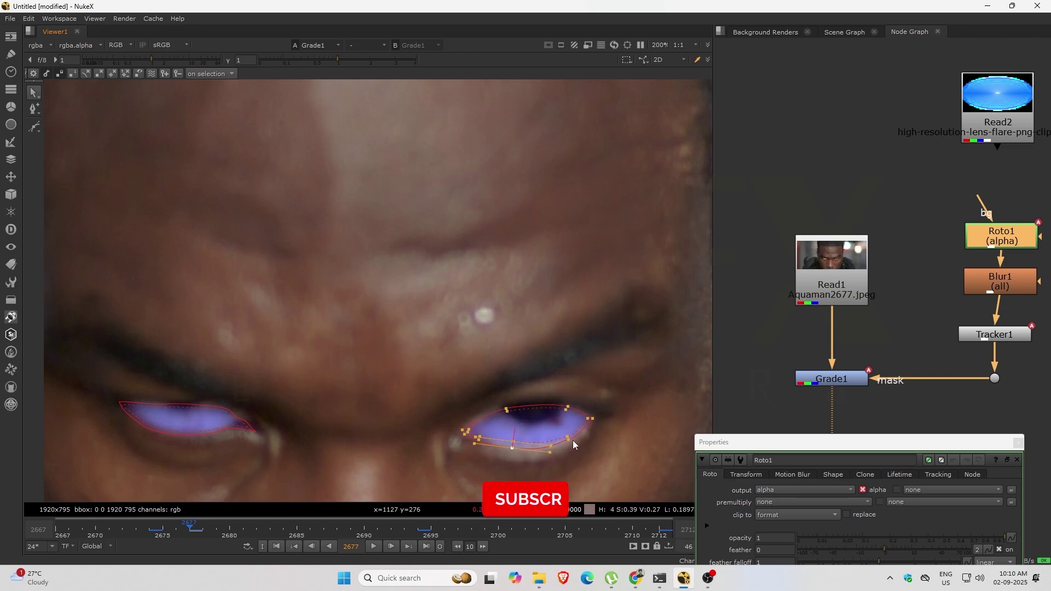
left_click(593, 419)
left_click(1018, 443)
scroll(418, 394, "down", 2)
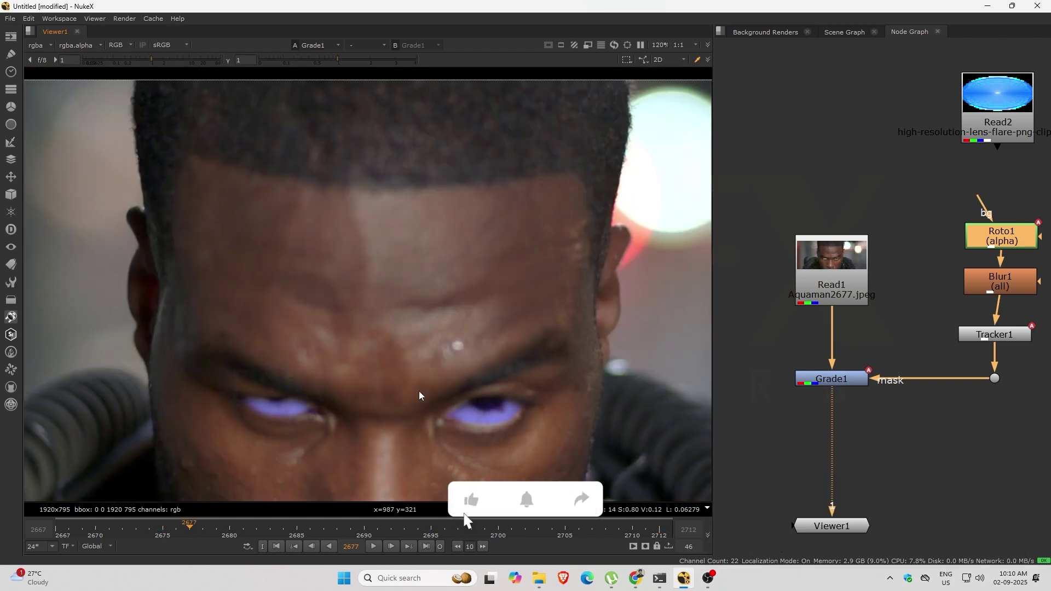
Reopen Roto1 and fine-tune the inner-corner and upper-lid points of the right-hand eye shape at frame 2677.
double_click(1002, 236)
scroll(473, 387, "up", 4)
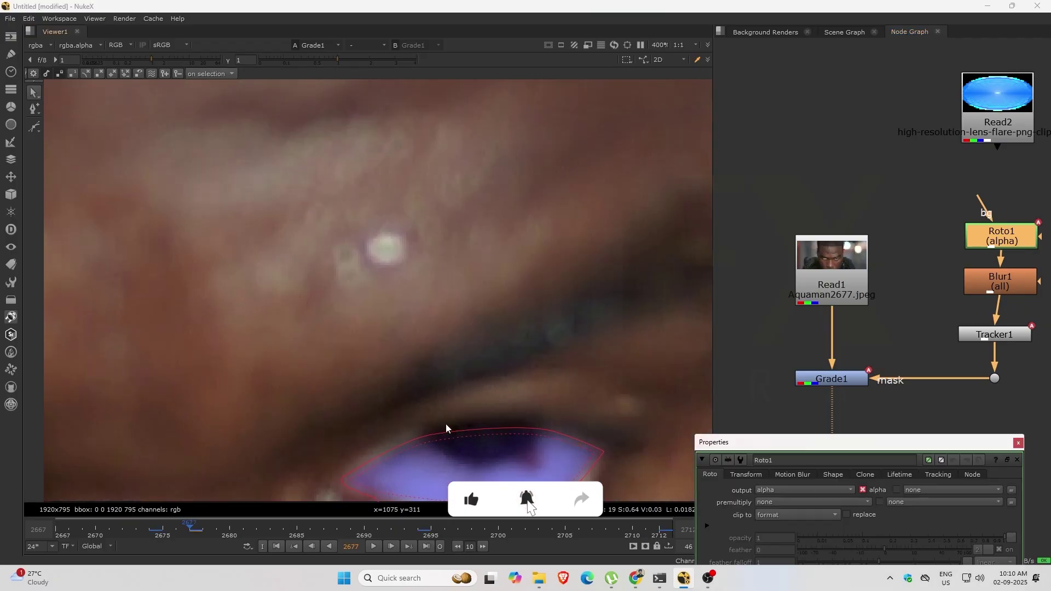
left_click(342, 478)
left_click(423, 432)
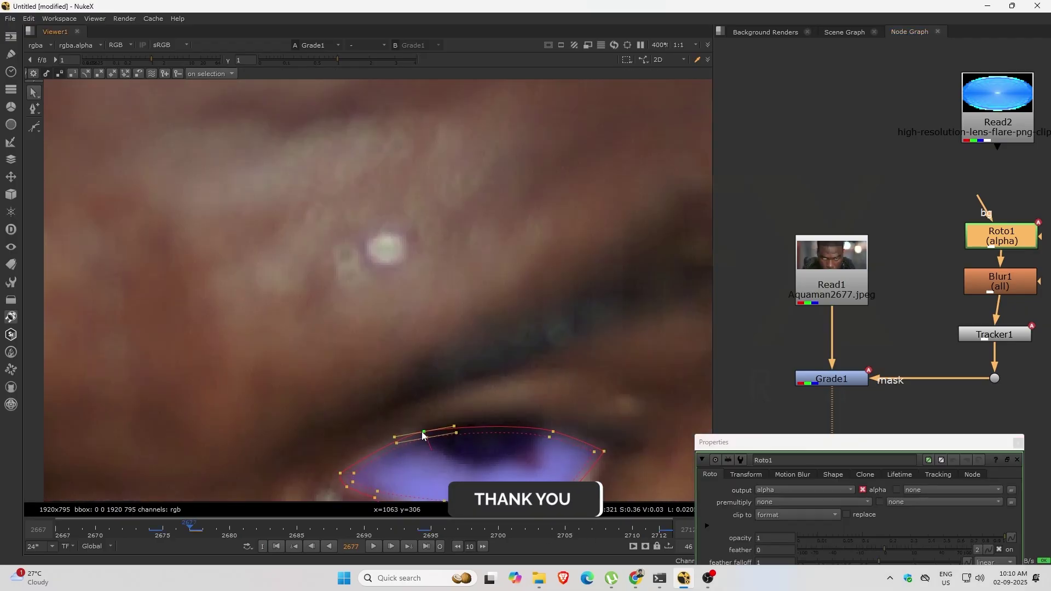
left_click(1019, 442)
Fit the full image in view, play back the tinted eyes, and scrub to frame 2711.
key("f")
left_click(373, 547)
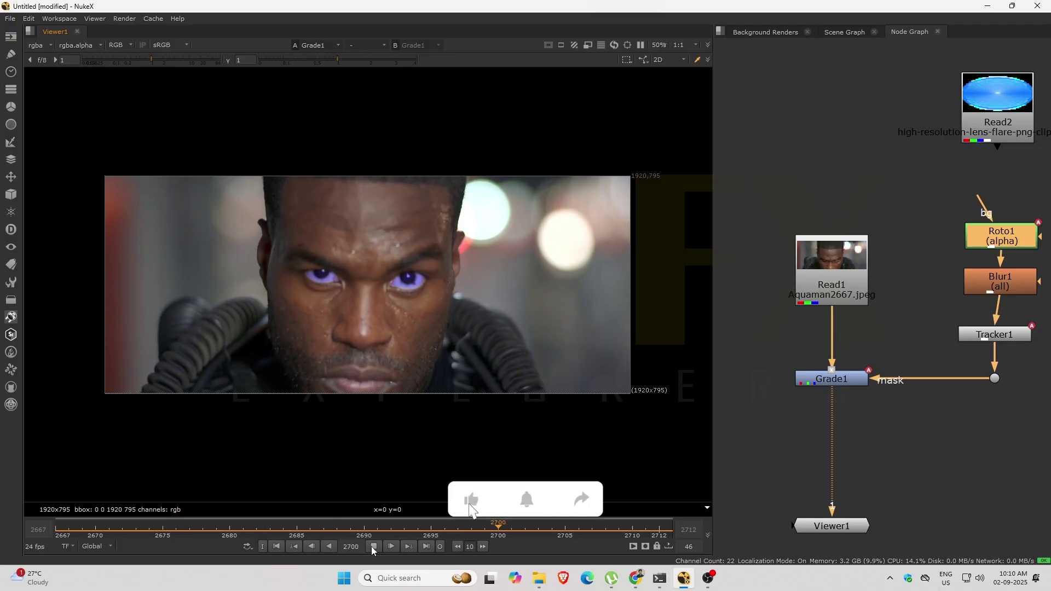
left_click(372, 548)
left_click_drag(449, 532, 646, 529)
Align Tracker1 and the mask connection's dot in a straight column below Blur1.
scroll(990, 316, "down", 1)
middle_click_drag(991, 317, 935, 288)
left_click_drag(937, 304, 942, 301)
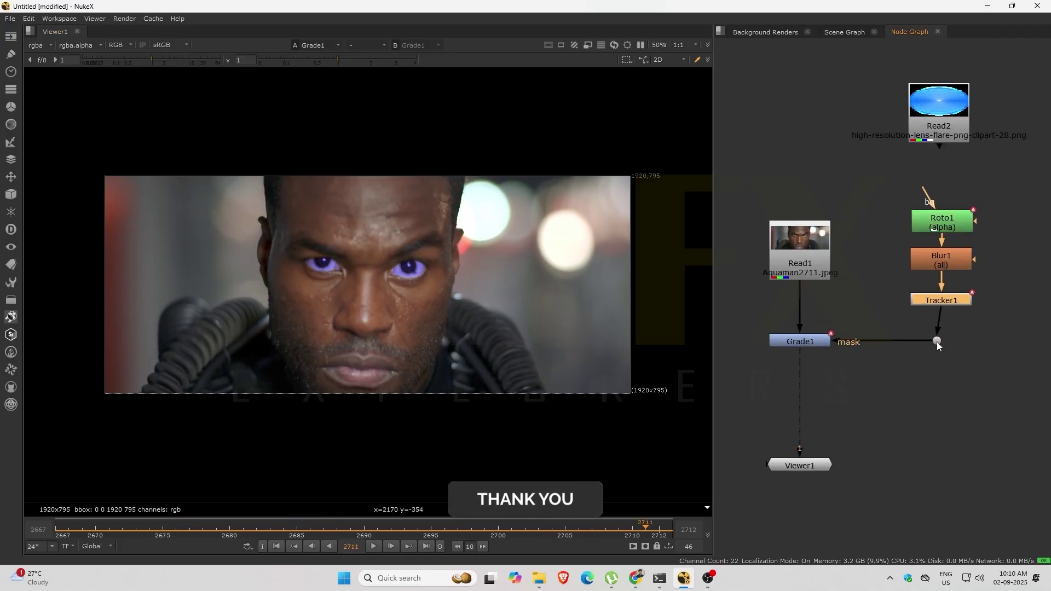
left_click_drag(938, 343, 945, 344)
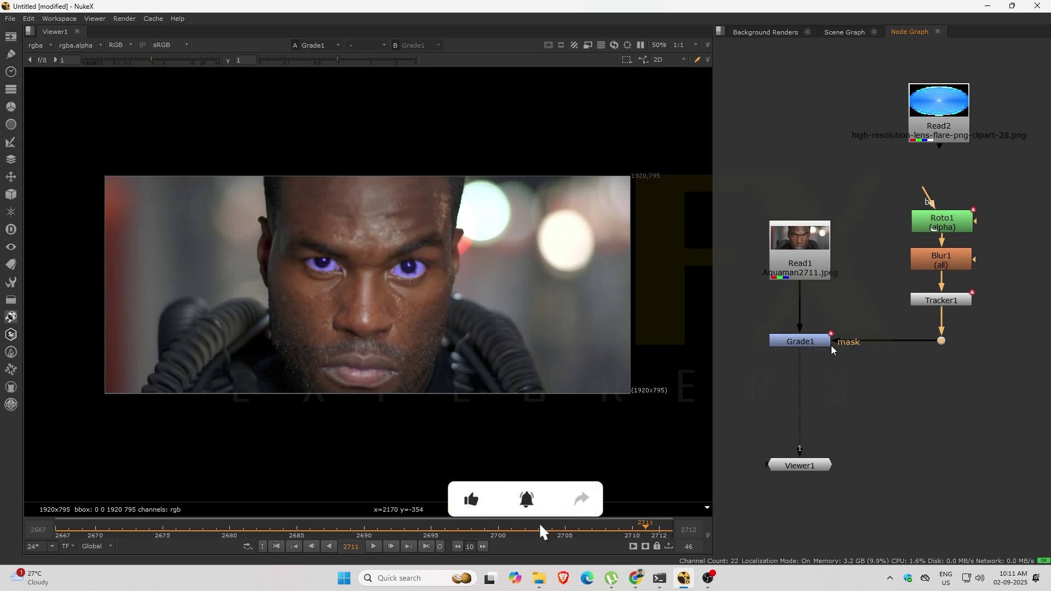
Add a Copy node and connect its A input to Tracker1.
left_click(874, 388)
key("Tab")
type("copy")
key("Return")
left_click(826, 318)
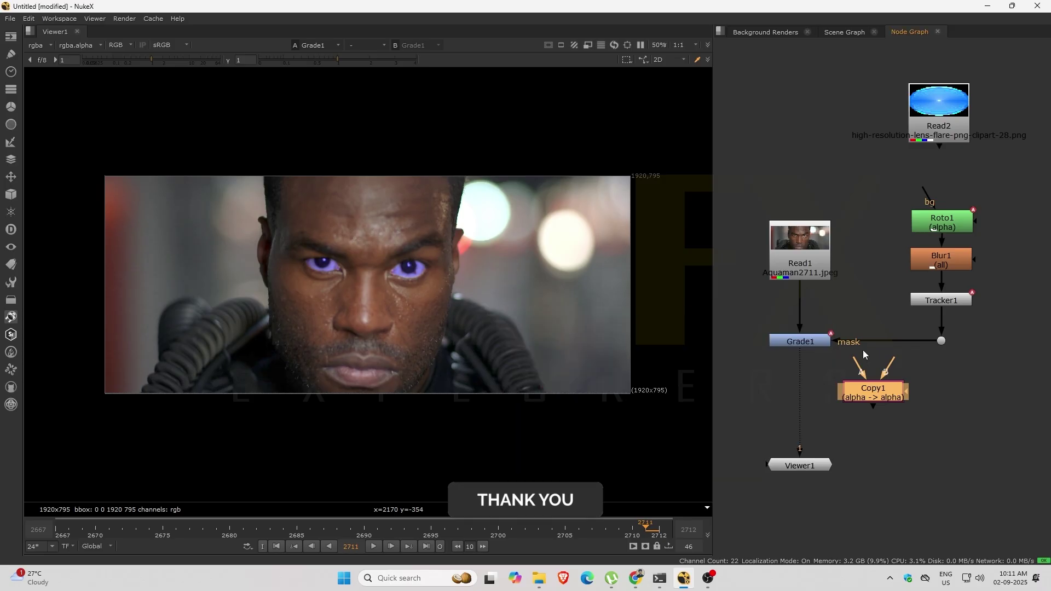
left_click_drag(857, 363, 953, 303)
Place Copy1 to the left of Grade1 and connect its B input to Read1 through a corner dot.
left_click_drag(882, 400, 820, 392)
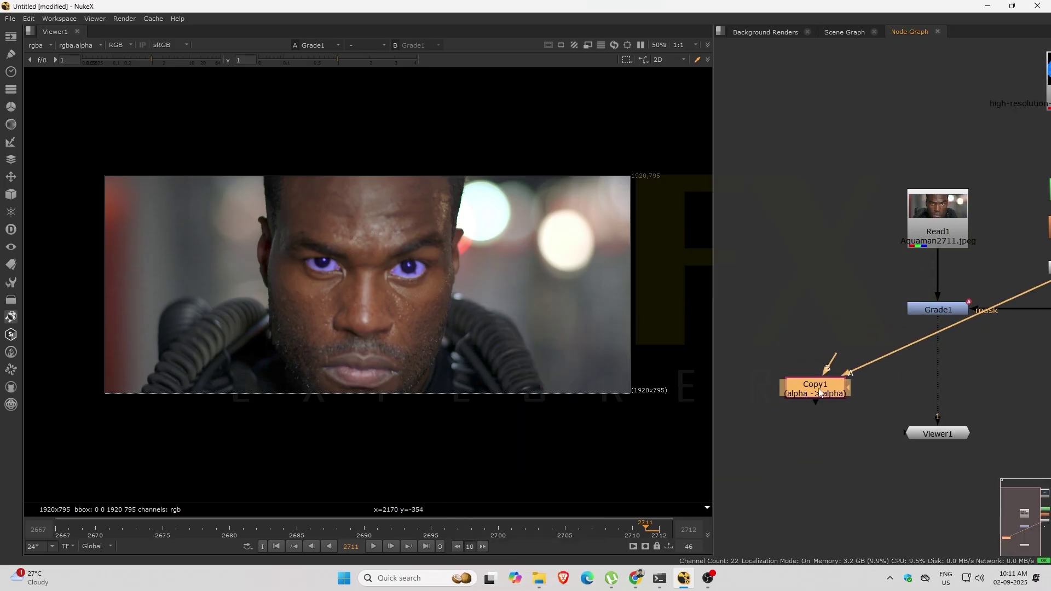
left_click_drag(930, 231, 929, 233)
left_click_drag(871, 312, 834, 244, "ctrl")
Add a Premult node directly below Copy1 and view its output.
key("Tab")
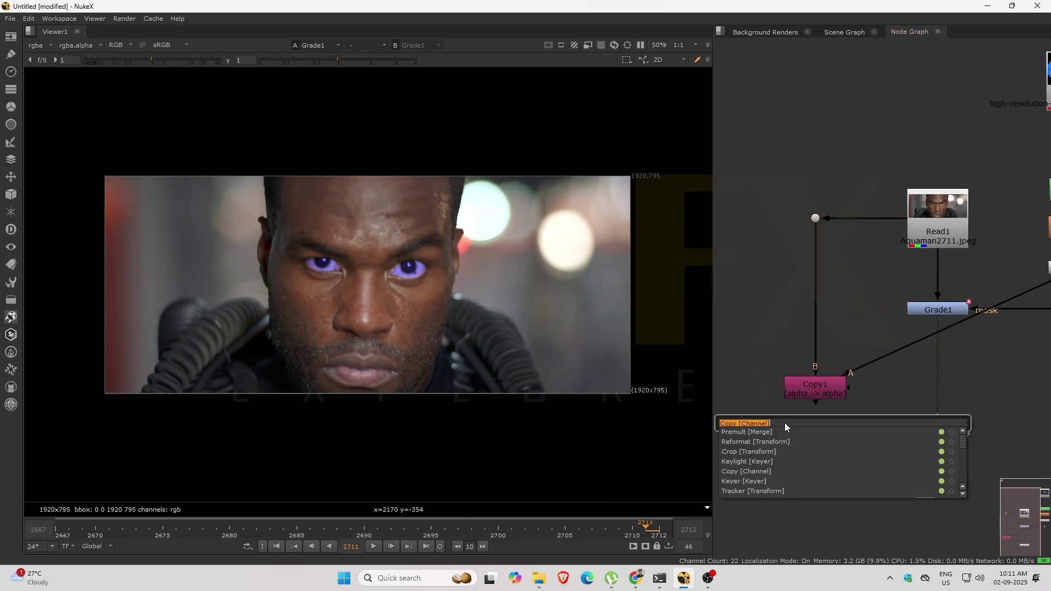
type("premult")
key("Return")
left_click_drag(805, 440, 817, 447)
key("1")
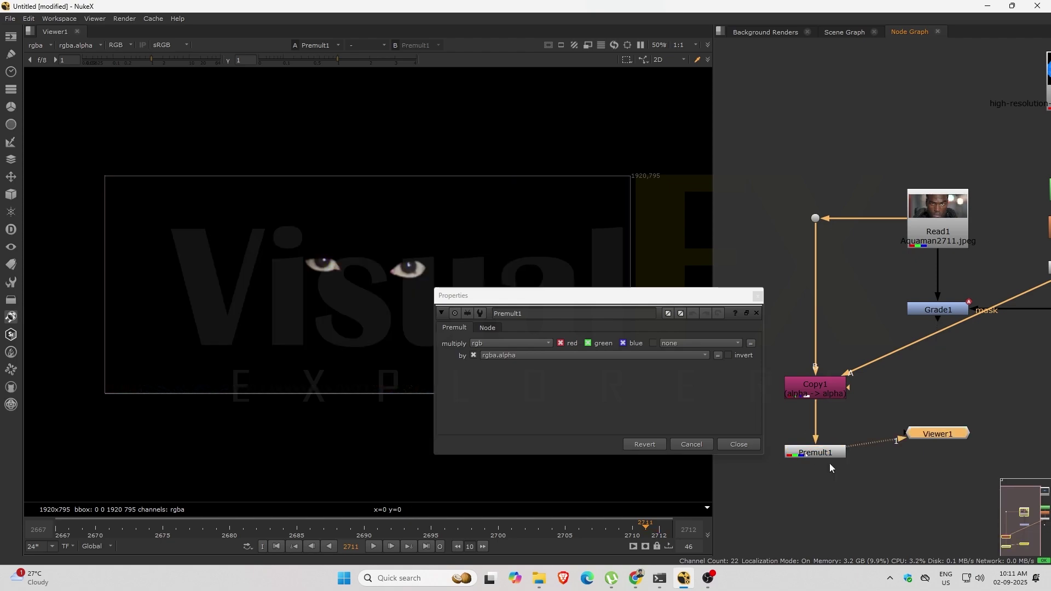
Add a Merge node to the right of Premult1, with its A input on Premult1 and its B input on Read1.
middle_click_drag(829, 463, 818, 349)
left_click_drag(915, 321, 802, 501)
left_click(917, 413)
key("m")
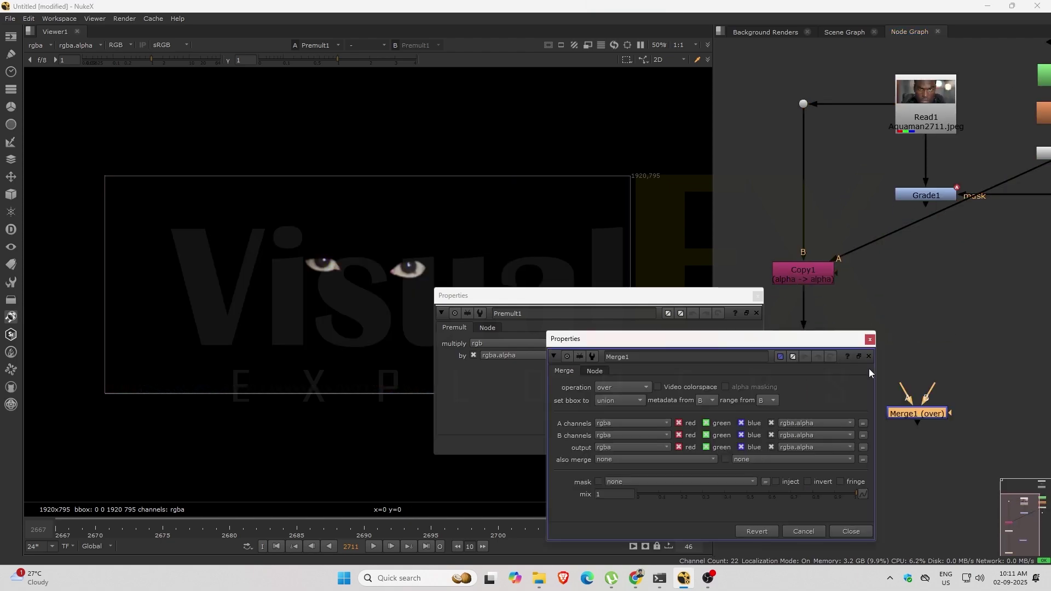
left_click(870, 340)
left_click_drag(930, 392, 807, 344)
left_click_drag(927, 416, 940, 494)
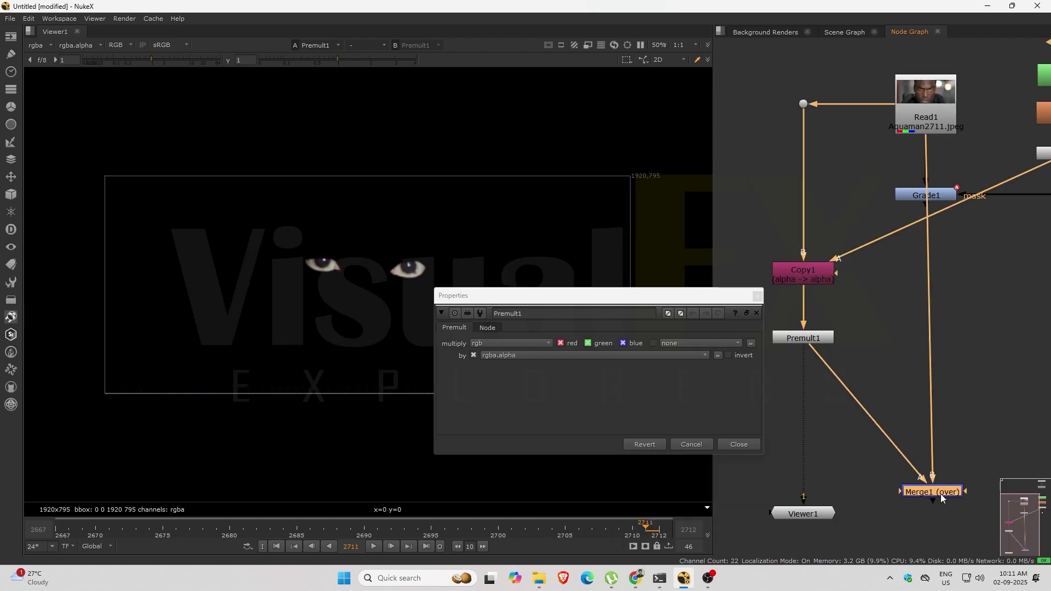
View Merge1's output and route its A connection from Premult1 through a corner dot.
scroll(940, 493, "down", 3)
middle_click_drag(940, 494, 919, 321)
left_click_drag(919, 321, 922, 422)
key("1")
left_click_drag(877, 330, 836, 394, "ctrl")
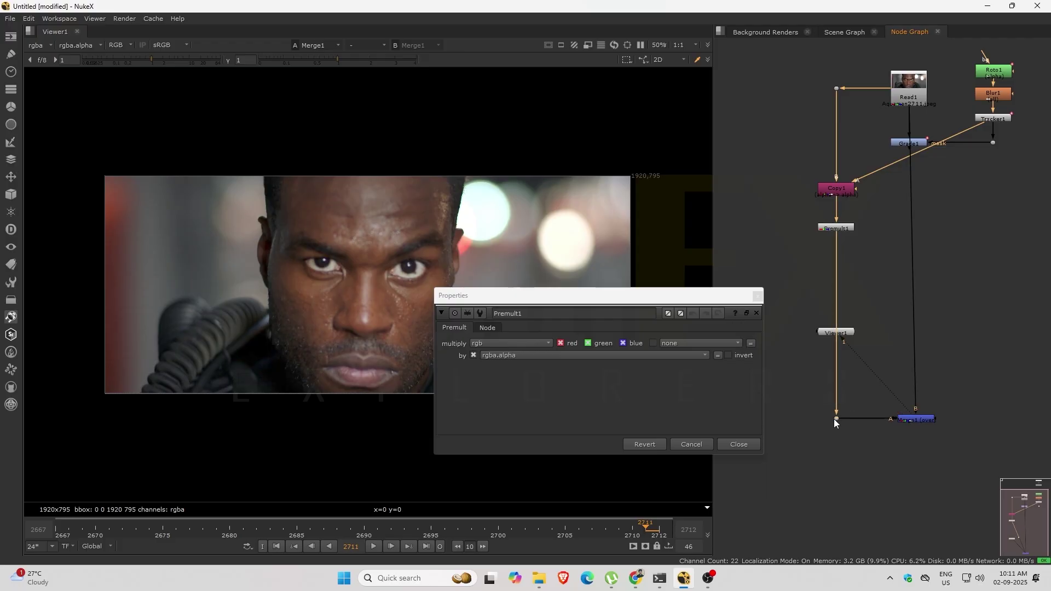
Extract Grade1 from the main branch, insert it below Premult1, and place Viewer1 below Merge1.
key("ctrl+shift+x")
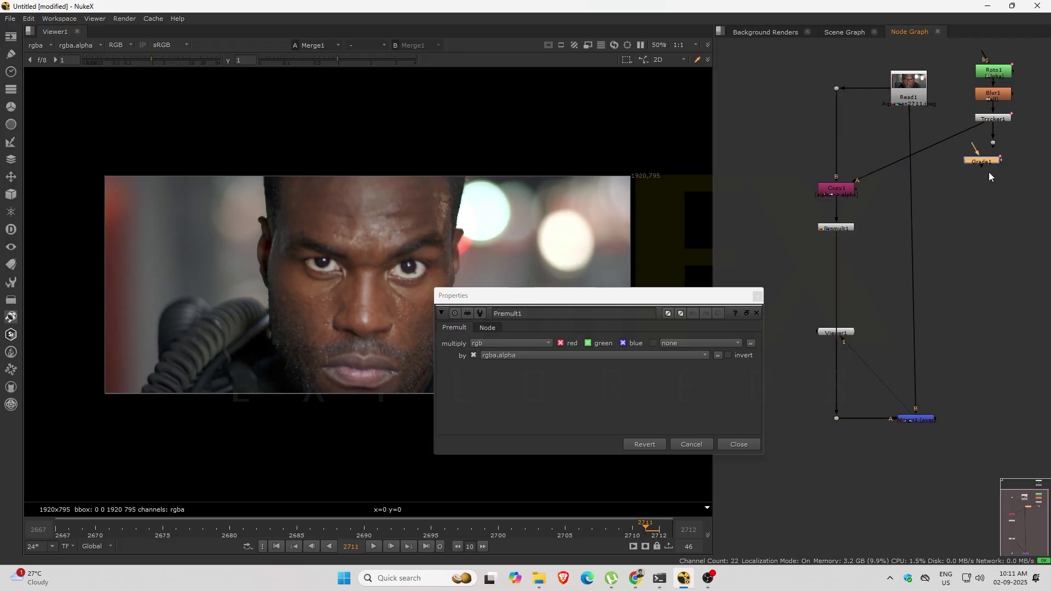
left_click_drag(846, 272, 839, 269)
left_click_drag(847, 334, 928, 495)
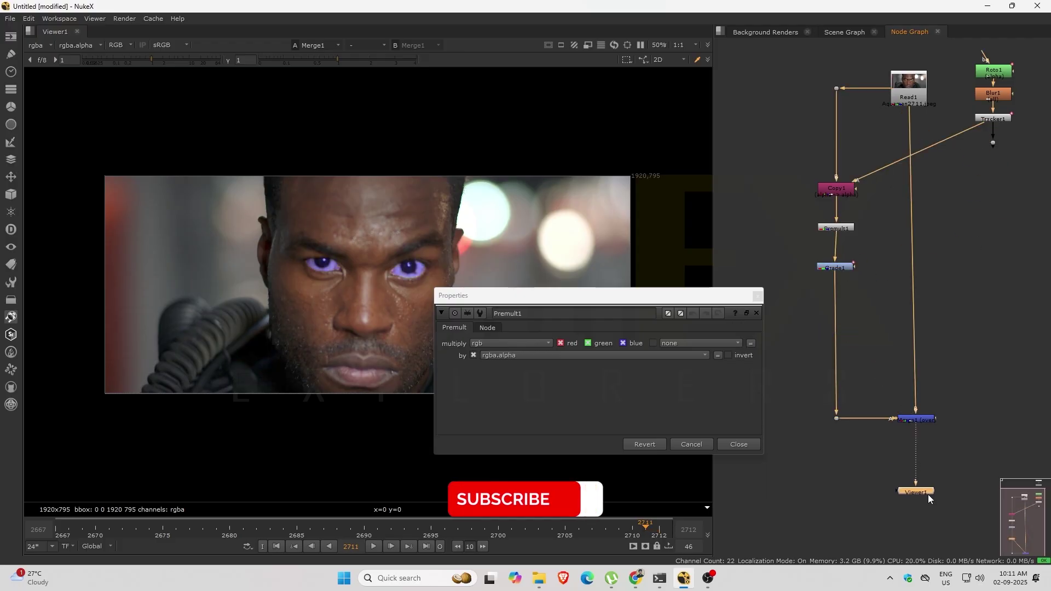
Move the Roto1, Blur1 and Tracker1 column to the left of Copy1 and delete its leftover dot.
left_click_drag(1025, 142, 1028, 148)
left_click_drag(1002, 119, 762, 191)
left_click_drag(767, 203, 743, 235)
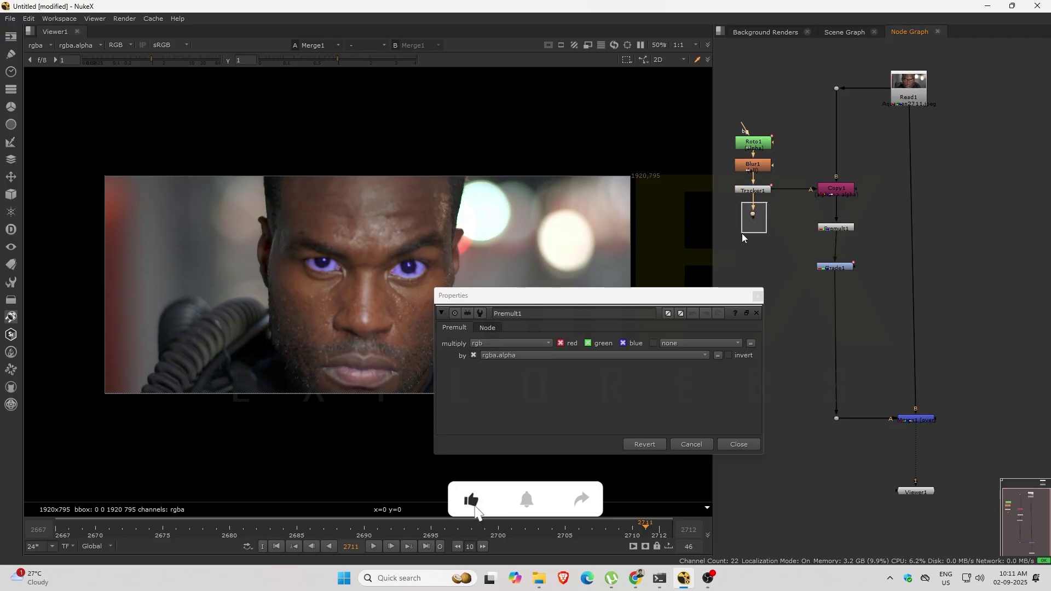
left_click(758, 297)
Align Grade1 under Premult1, go to frame 2712 and insert a Glow_F node below Grade1.
left_click_drag(831, 269, 831, 259)
left_click_drag(82, 530, 659, 534)
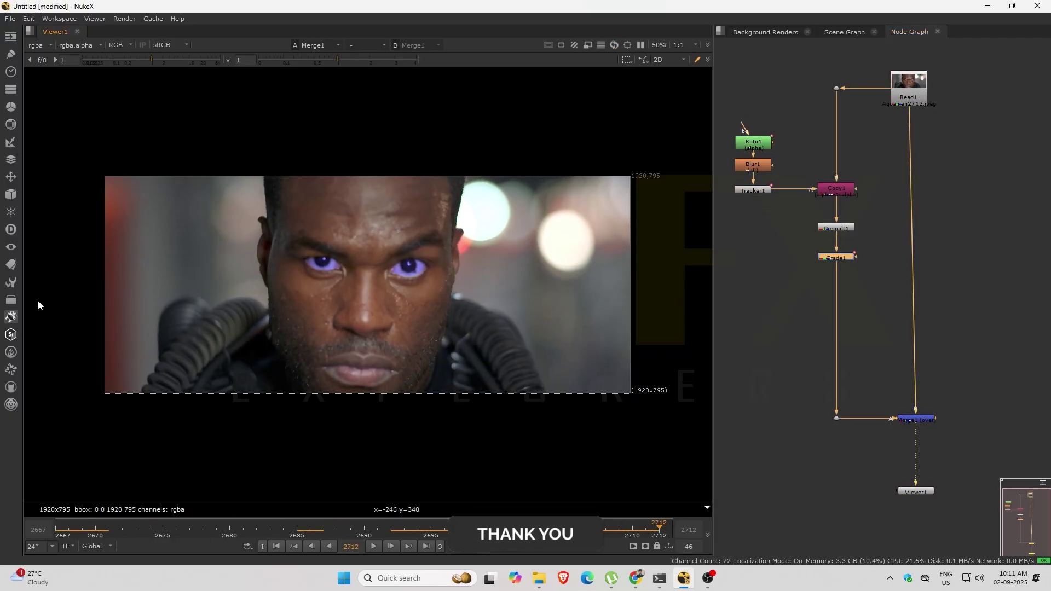
left_click(11, 283)
left_click(58, 333)
left_click_drag(831, 269, 836, 293)
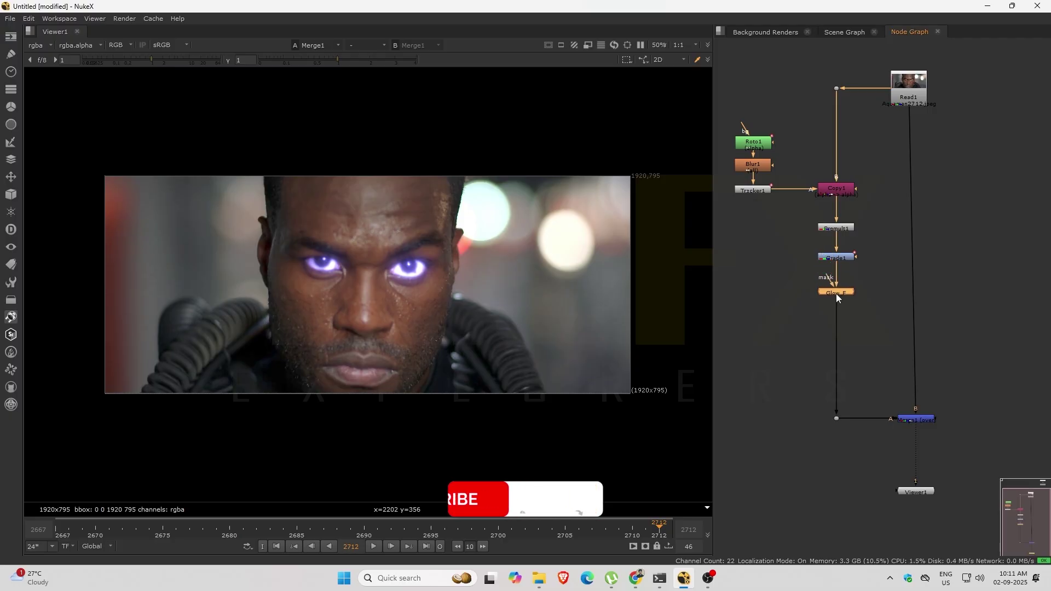
Set Glow_F's tolerance to 0.12, size to 16.6 and gamma to 1.18.
double_click(836, 293)
left_click_drag(612, 196, 752, 176)
left_click_drag(736, 226, 762, 228)
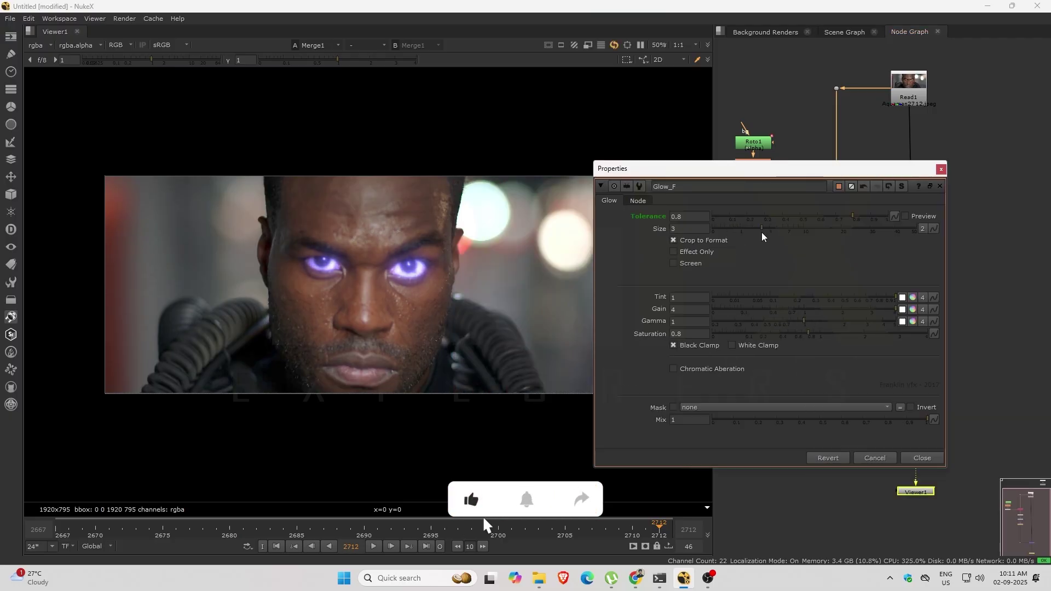
left_click_drag(852, 217, 725, 222)
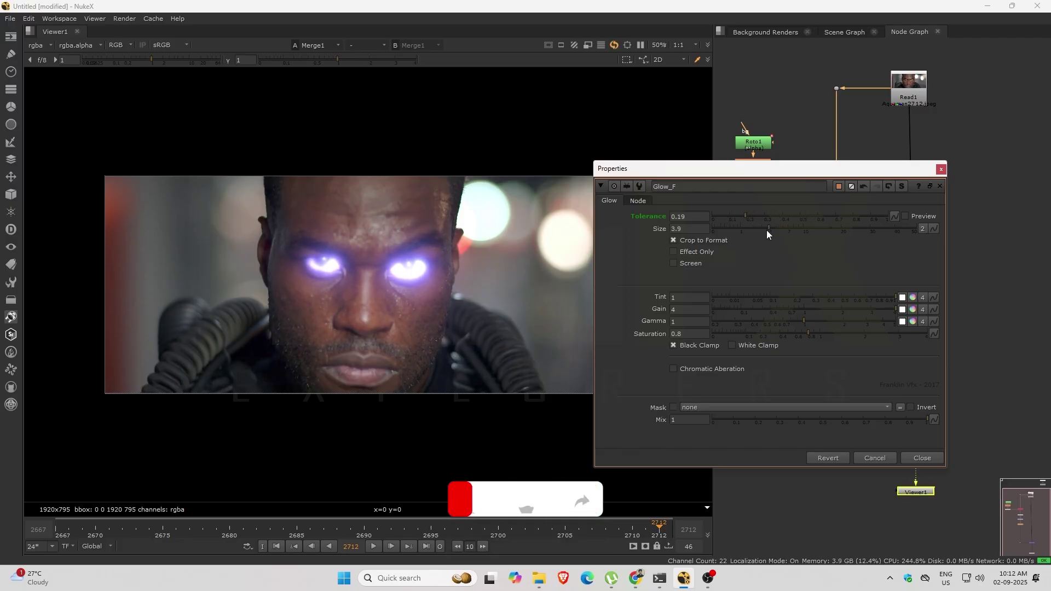
left_click_drag(767, 230, 829, 241)
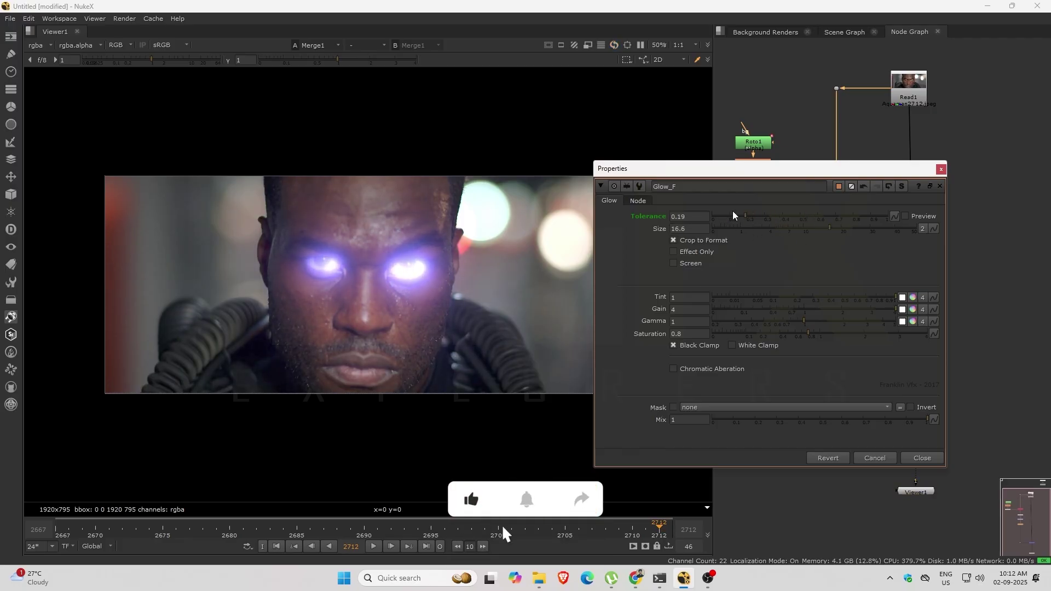
left_click_drag(733, 213, 734, 219)
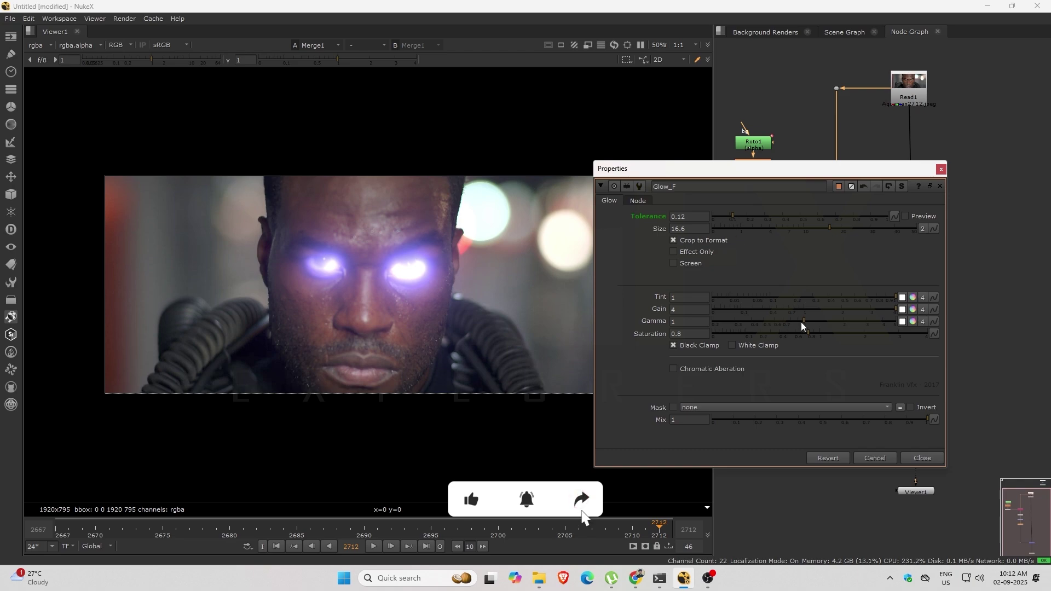
mouse_move(800, 322)
left_mouse_down()
mouse_move(770, 321)
mouse_move(814, 327)
left_mouse_up()
left_click(942, 170)
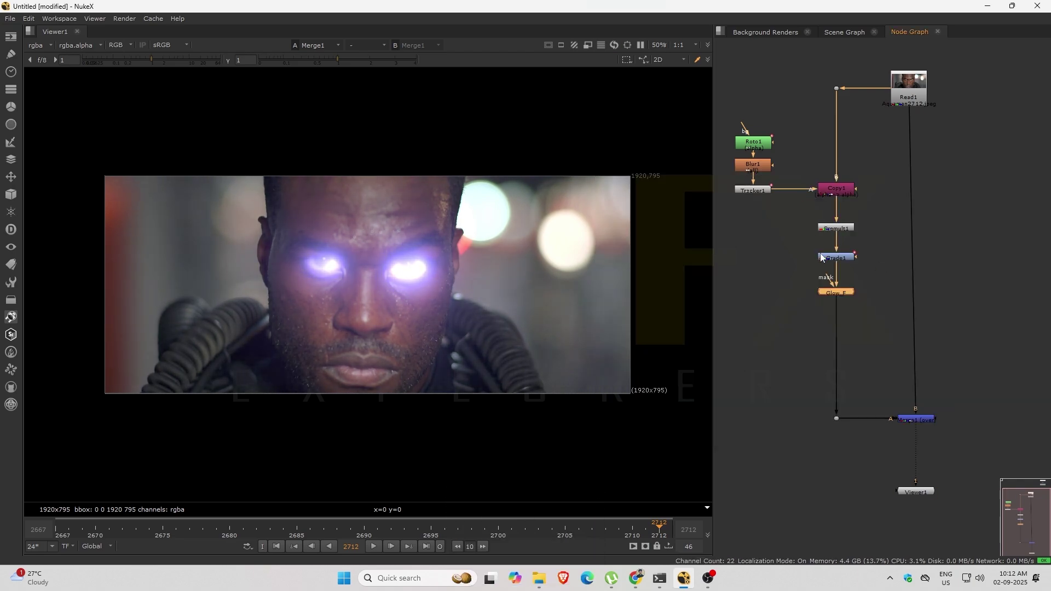
Shift Grade1's gain further towards blue, with red 0.853333, green 1.253333 and blue 3.853333.
double_click(825, 257)
left_click(984, 332)
mouse_move(784, 336)
left_mouse_down()
mouse_move(751, 335)
mouse_move(771, 339)
left_mouse_up()
mouse_move(804, 216)
left_mouse_down()
mouse_move(790, 220)
mouse_move(803, 228)
left_mouse_up()
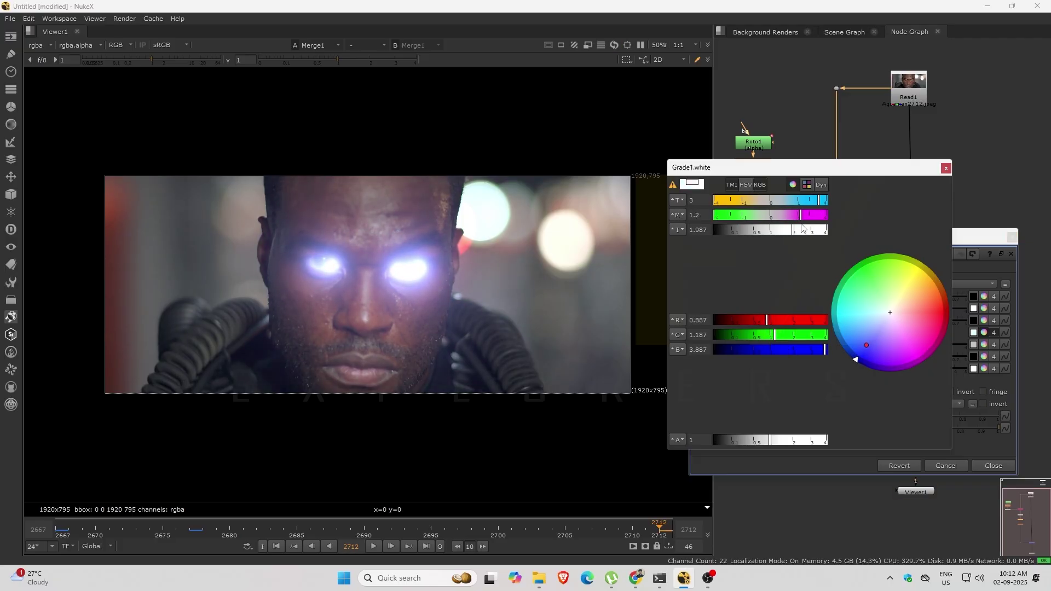
left_click(946, 168)
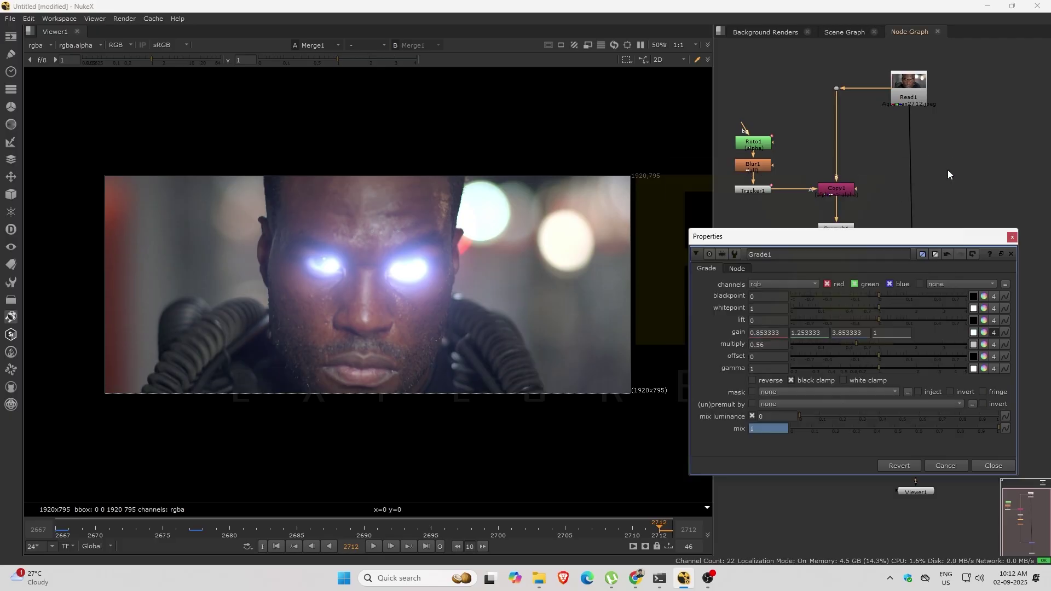
left_click(1012, 237)
Play the sequence from frame 2667 to review the glowing eyes, stop it and go to frame 2711.
left_click(62, 529)
left_click(373, 547)
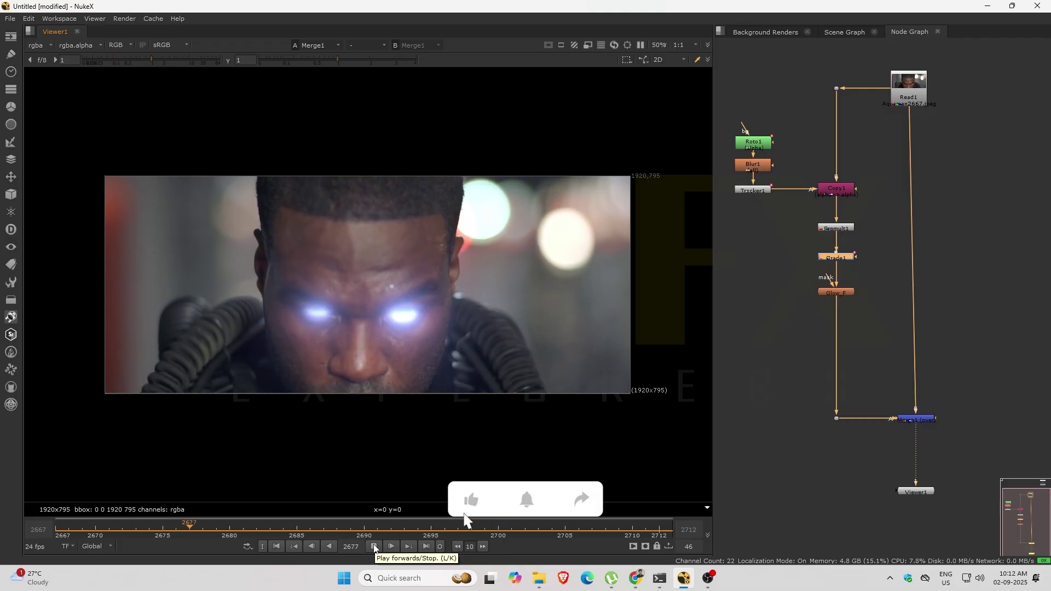
left_click(374, 548)
left_click(645, 527)
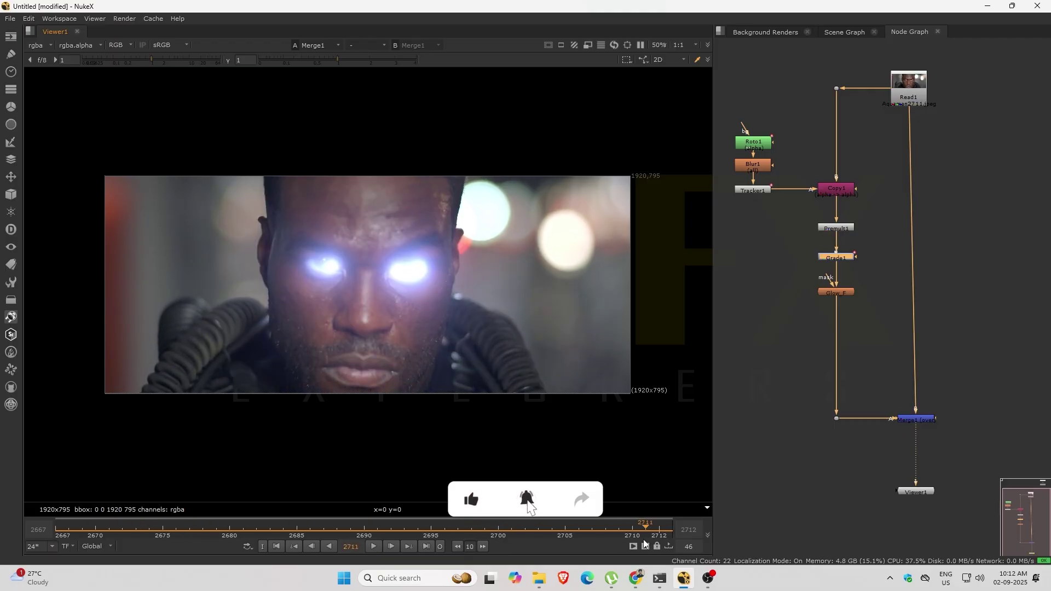
Refine Glow_F with tolerance 0.25, size 18, gamma 1.18 and saturation 1.32.
double_click(842, 293)
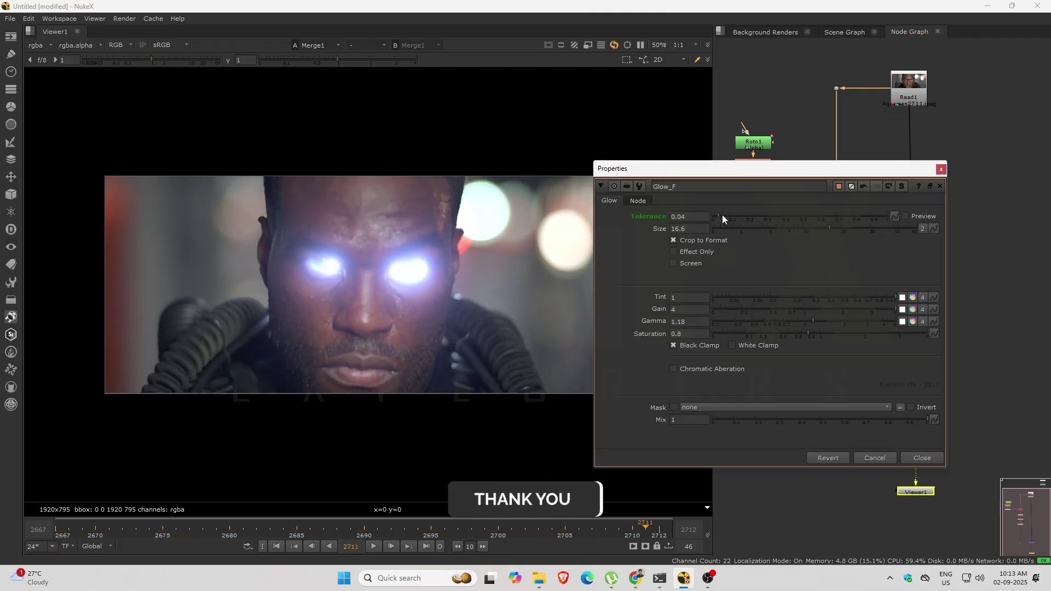
left_click_drag(722, 215, 835, 239)
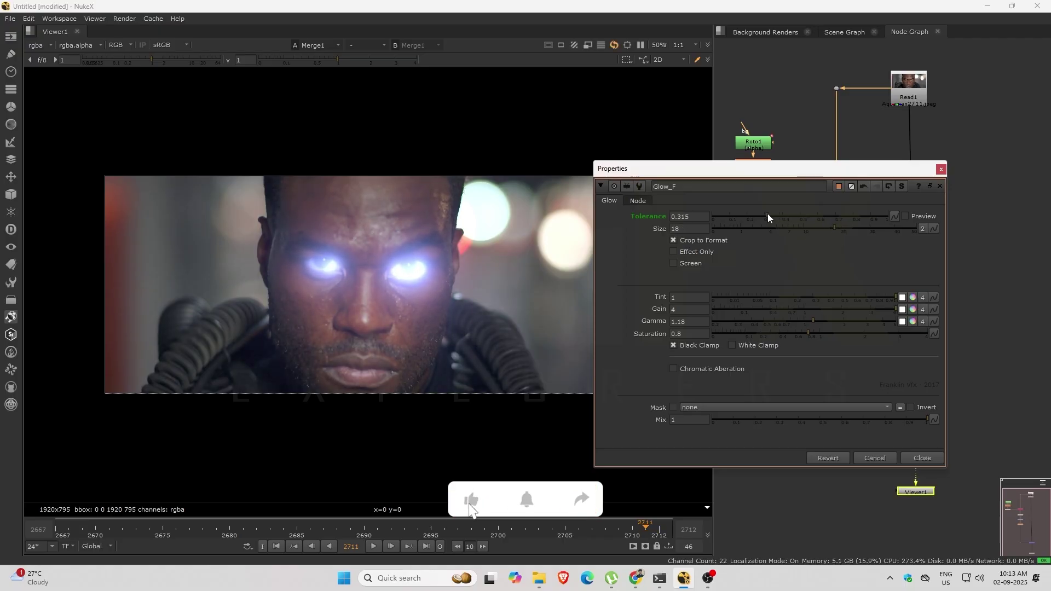
mouse_move(768, 216)
left_mouse_down()
mouse_move(777, 218)
mouse_move(766, 217)
left_mouse_up()
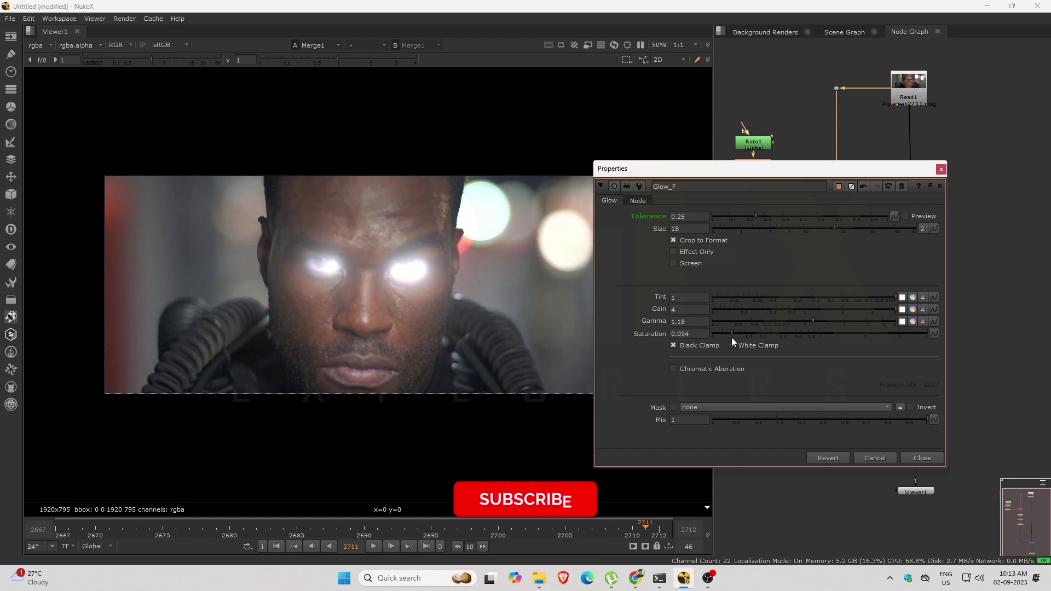
left_click_drag(732, 337, 830, 340)
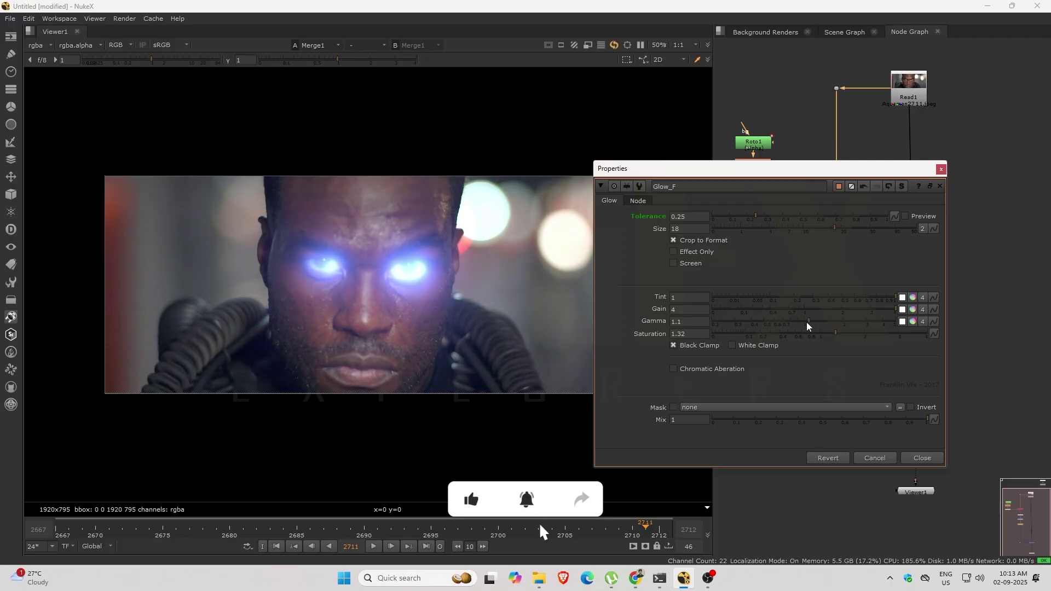
mouse_move(806, 322)
left_mouse_down()
mouse_move(820, 321)
mouse_move(780, 324)
mouse_move(813, 323)
left_mouse_up()
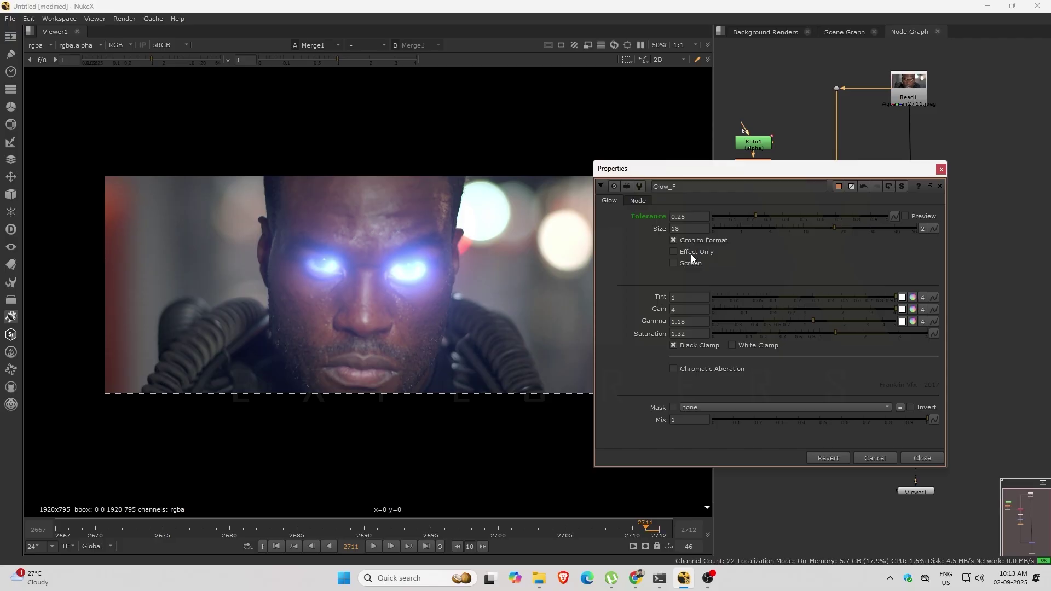
left_click(941, 170)
Fit the whole frame in view and check the glow in motion from frame 2667.
scroll(432, 246, "down", 3)
scroll(406, 266, "up", 2)
middle_click_drag(405, 269, 383, 338)
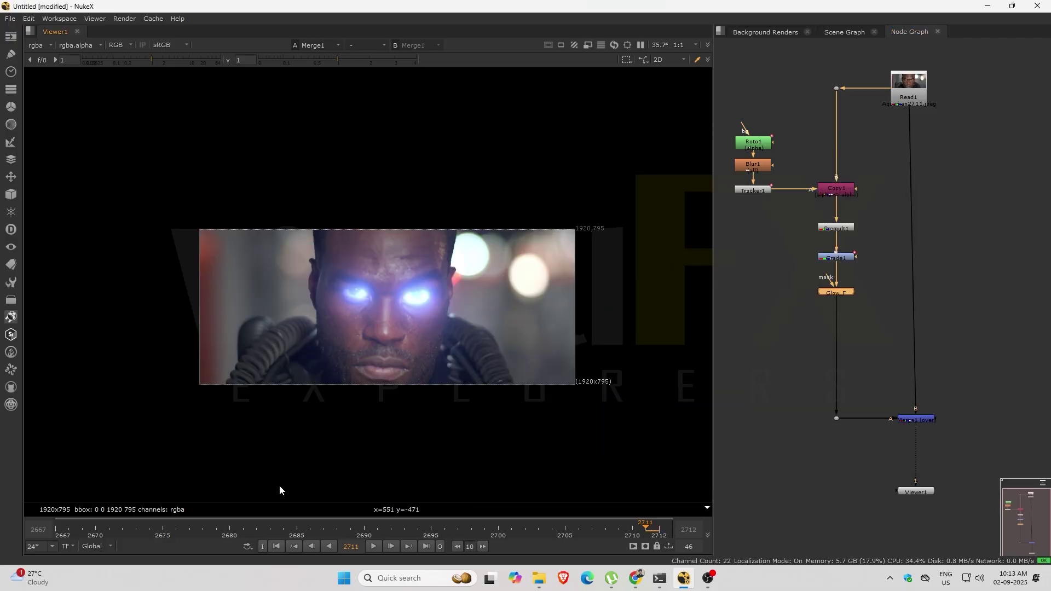
left_click(55, 530)
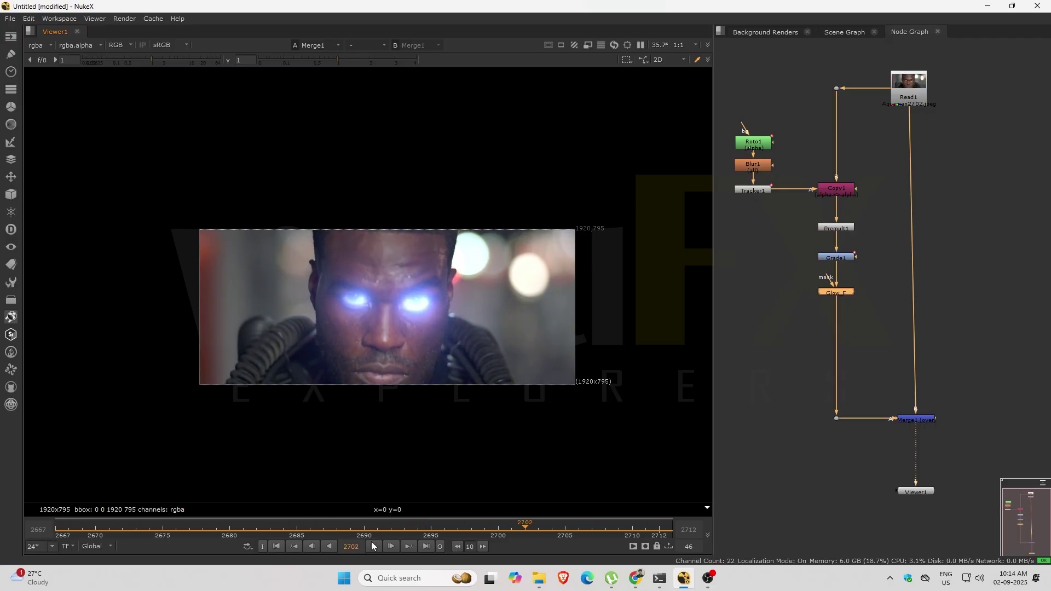
Set Glow_F's gamma to 1.3 and tolerance to 0.095, and scrub through to the end of the sequence.
double_click(836, 292)
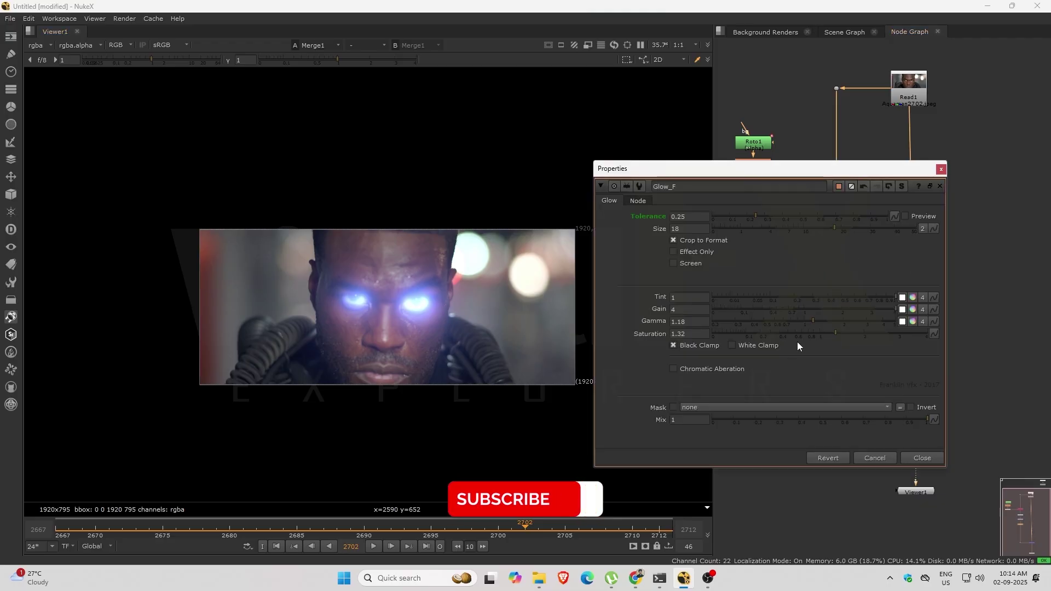
left_click_drag(755, 215, 728, 215)
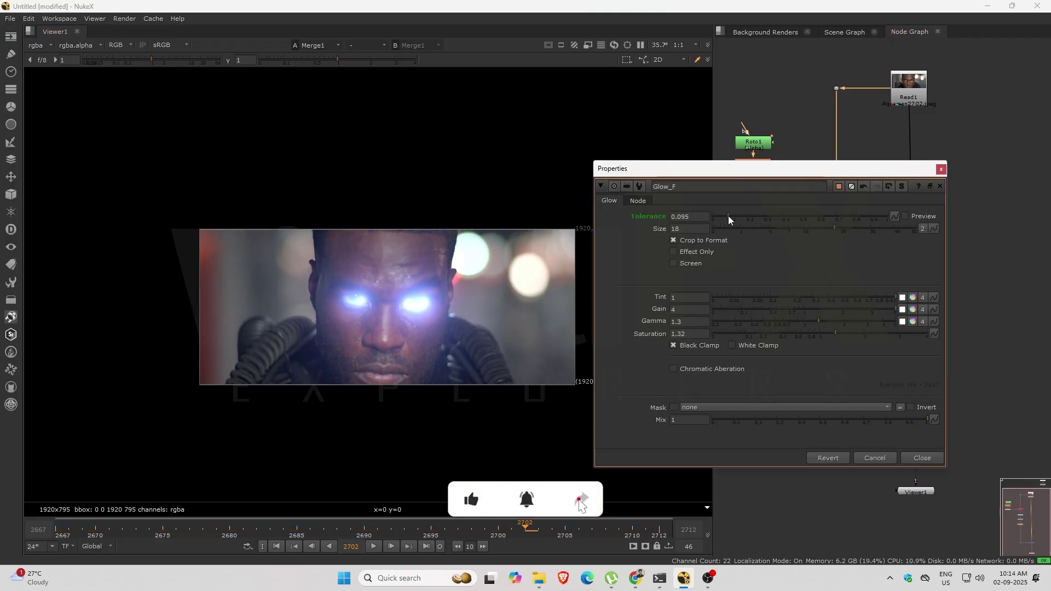
left_click(940, 169)
left_click_drag(197, 529, 675, 535)
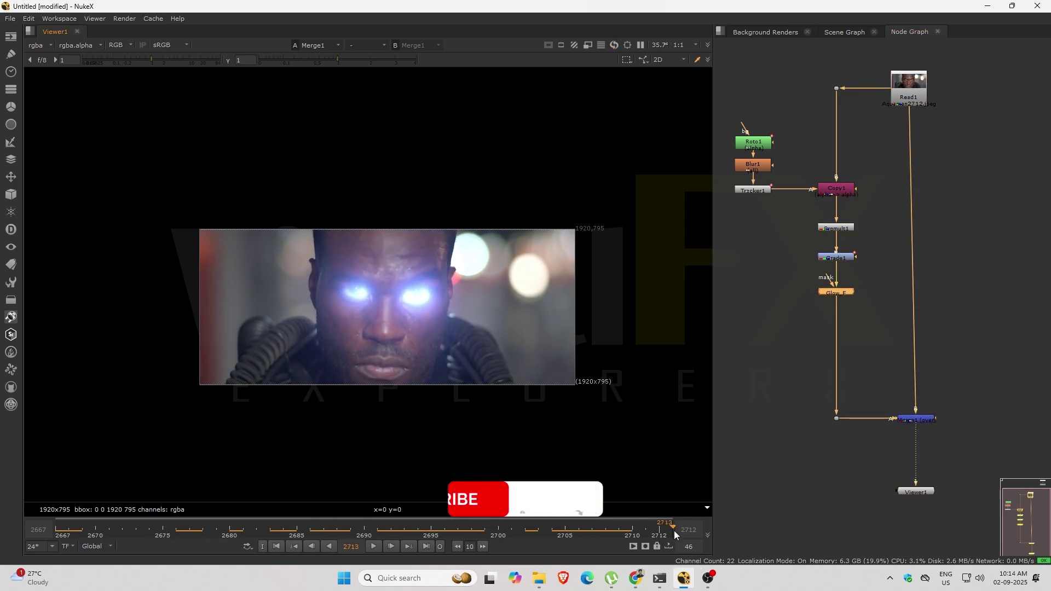
Add a Grade node below Glow_F, mask it with a new Roto shape on the forehead, and set multiply to 1.52.
scroll(835, 311, "up", 2)
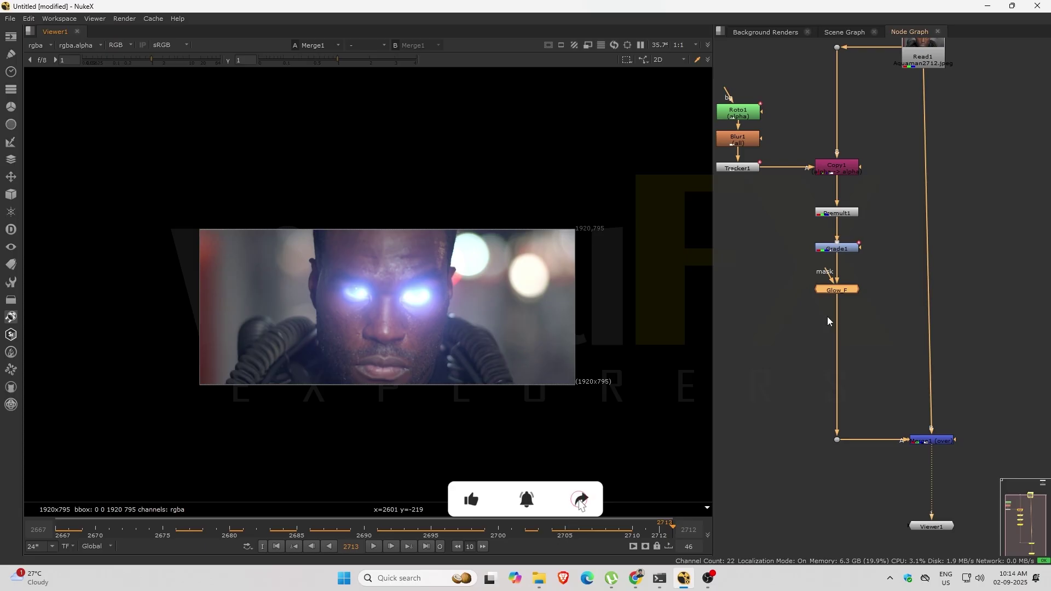
scroll(845, 311, "up", 1)
key("g")
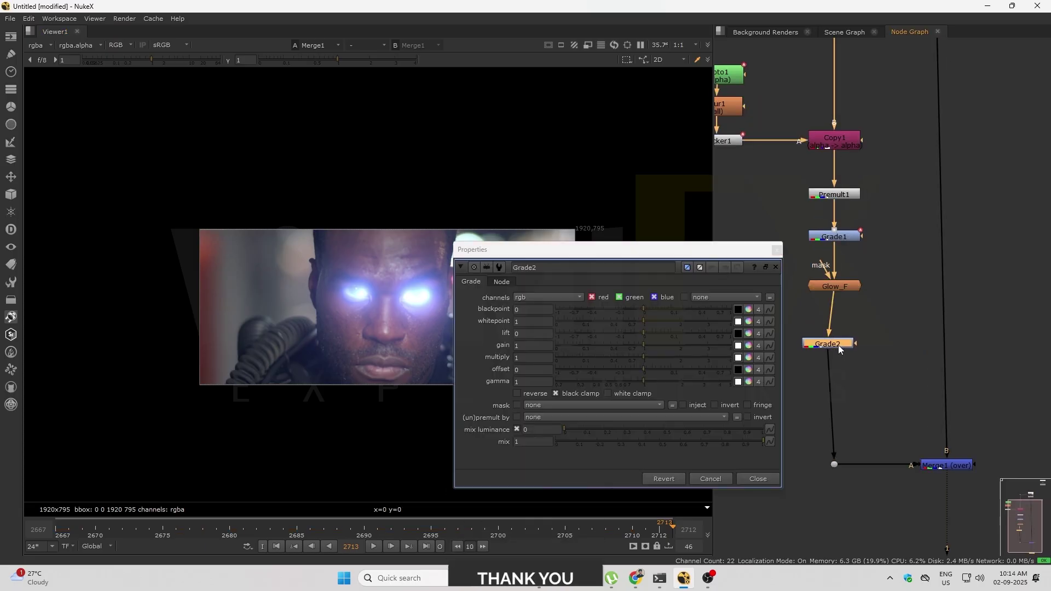
key("o")
left_click(321, 266)
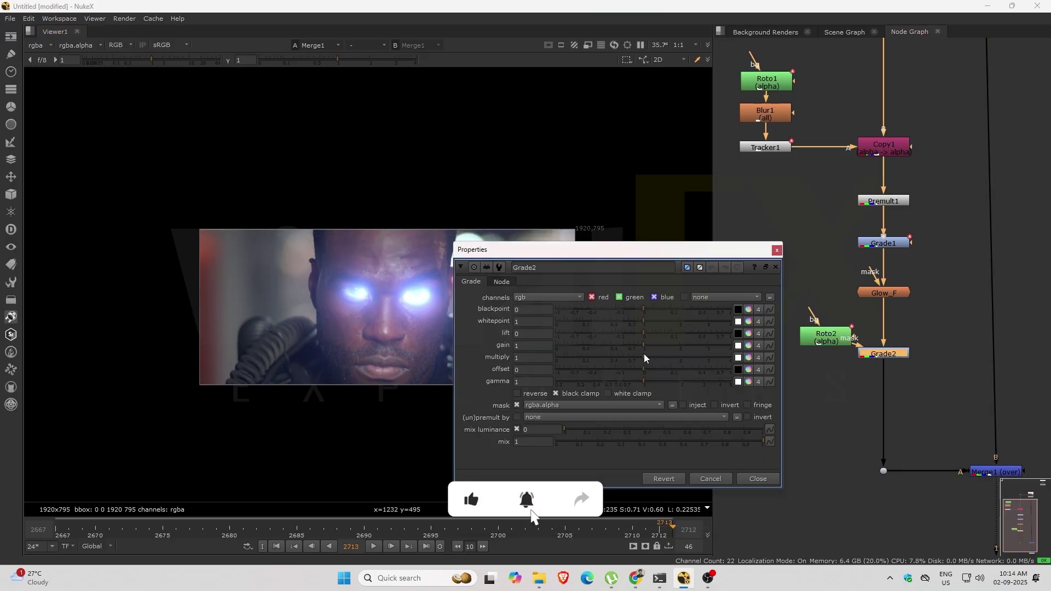
left_click_drag(644, 353, 664, 355)
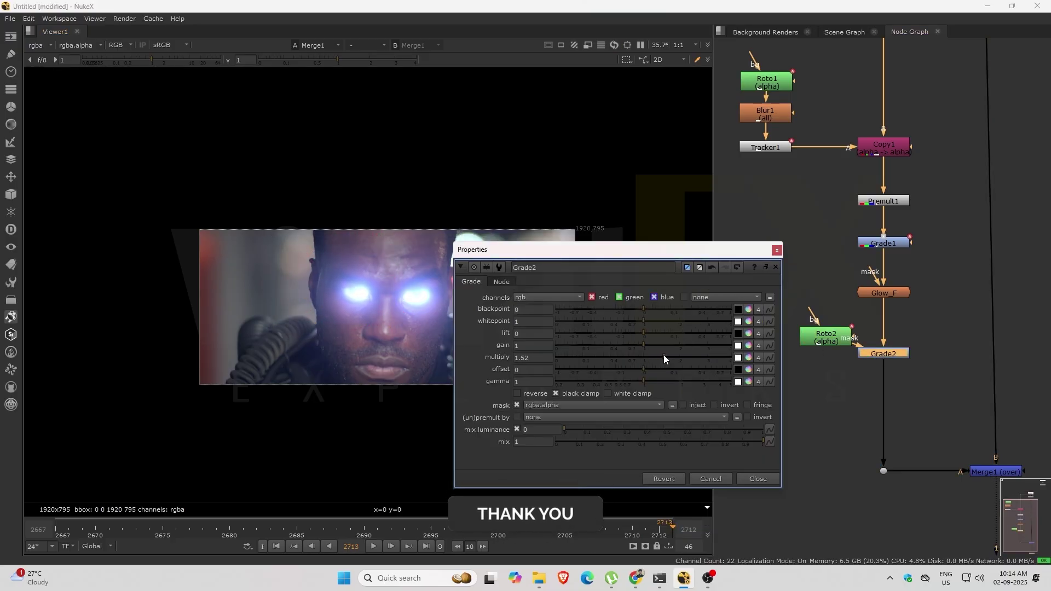
Move the Roto2 shape lower on the face at frame 2667 and check it at frame 2690.
double_click(815, 338)
left_click(59, 531)
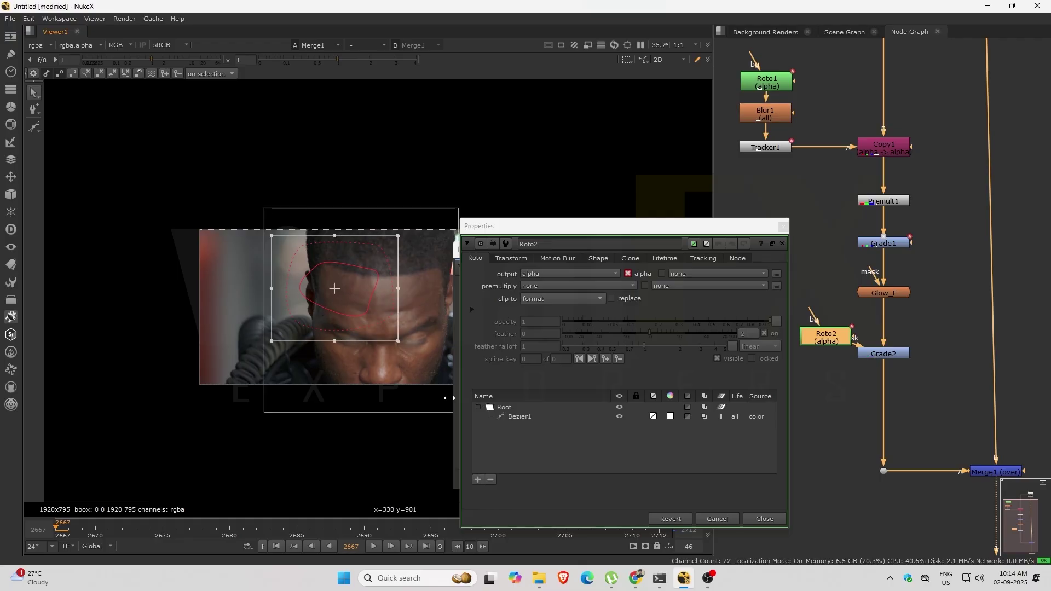
left_click(363, 320)
mouse_move(348, 297)
left_mouse_down()
mouse_move(349, 335)
mouse_move(348, 316)
left_mouse_up()
left_click(364, 530)
left_click(782, 229)
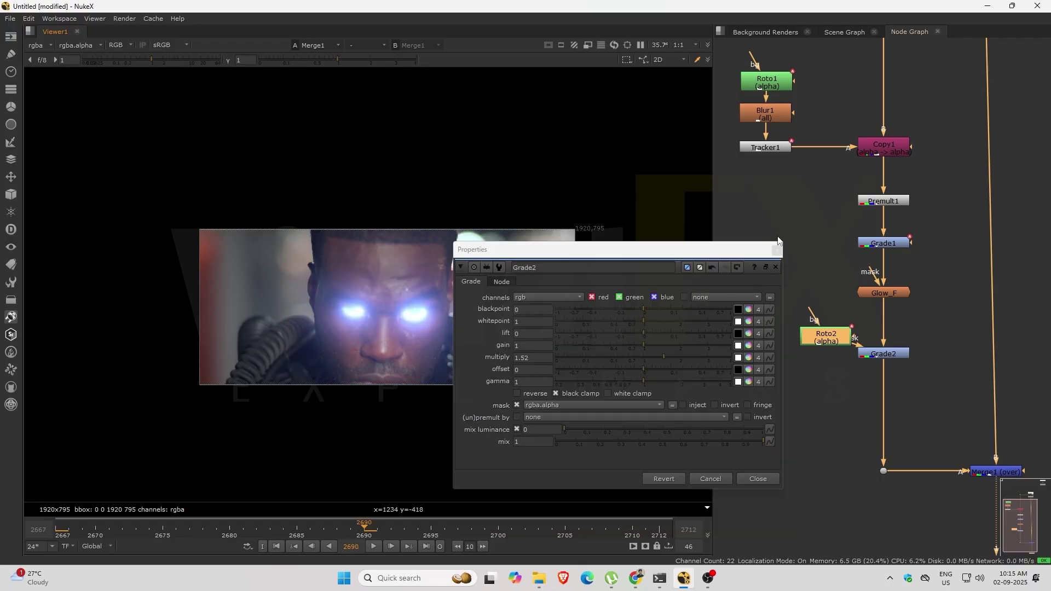
left_click(777, 250)
Set Grade2's mix to 0.44 and play the sequence to review the result.
double_click(878, 354)
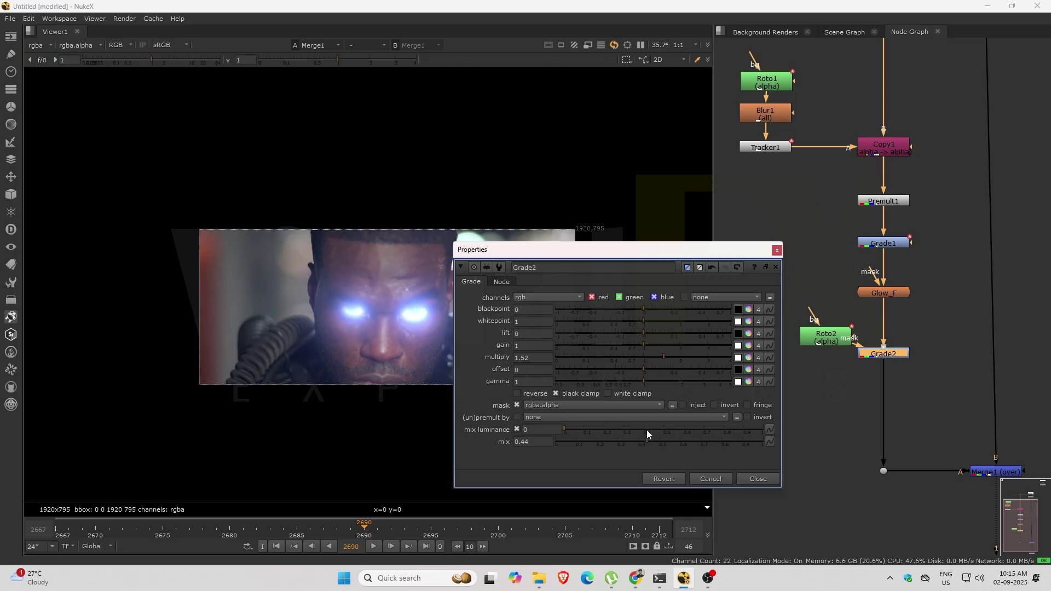
left_click(758, 478)
left_click(368, 546)
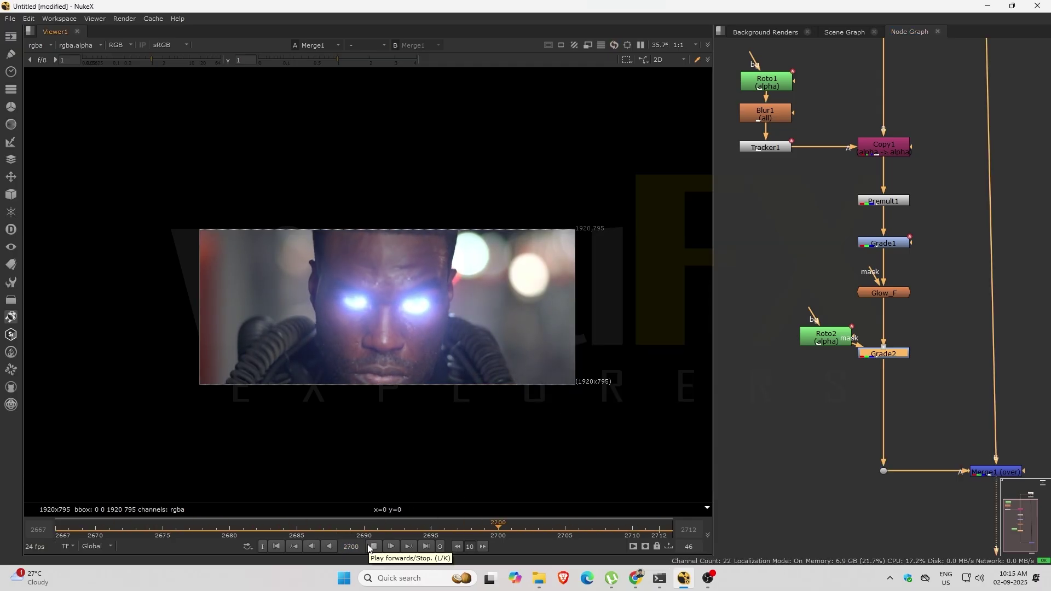
Scrub the sequence from frame 2668 to frame 2712 to review the glowing eyes.
left_click(371, 549)
left_click_drag(636, 529, 73, 590)
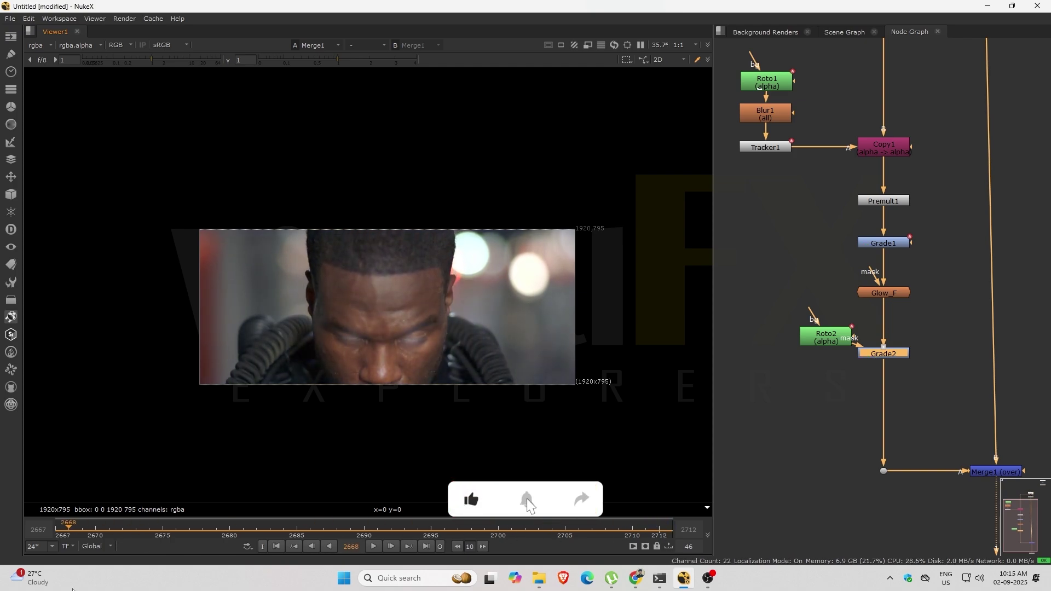
left_click_drag(237, 532, 657, 524)
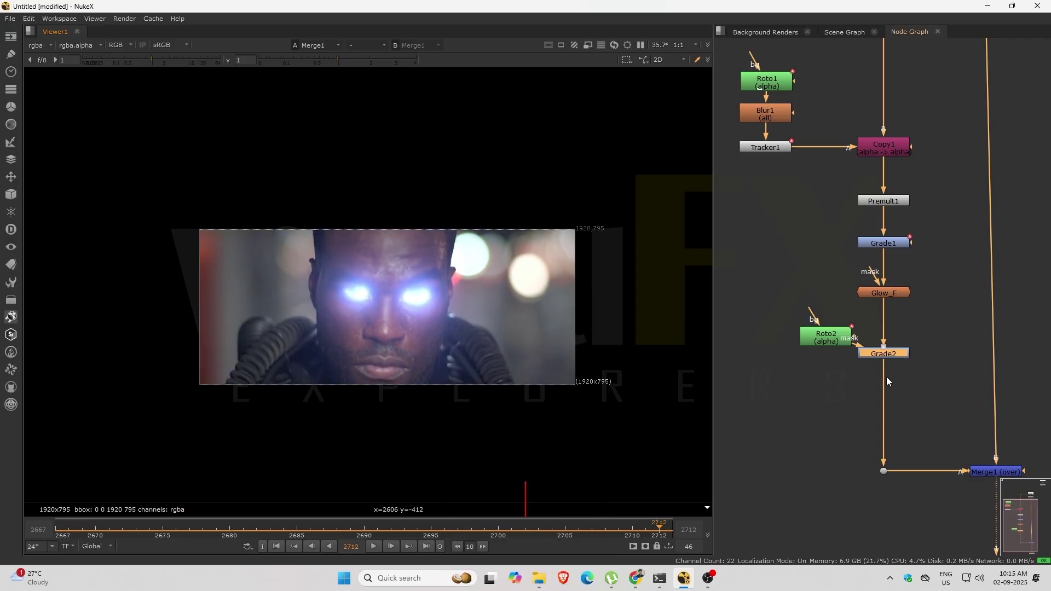
Set the green channel of Grade1's gain to 1.2.
middle_click_drag(888, 356, 880, 377)
double_click(892, 266)
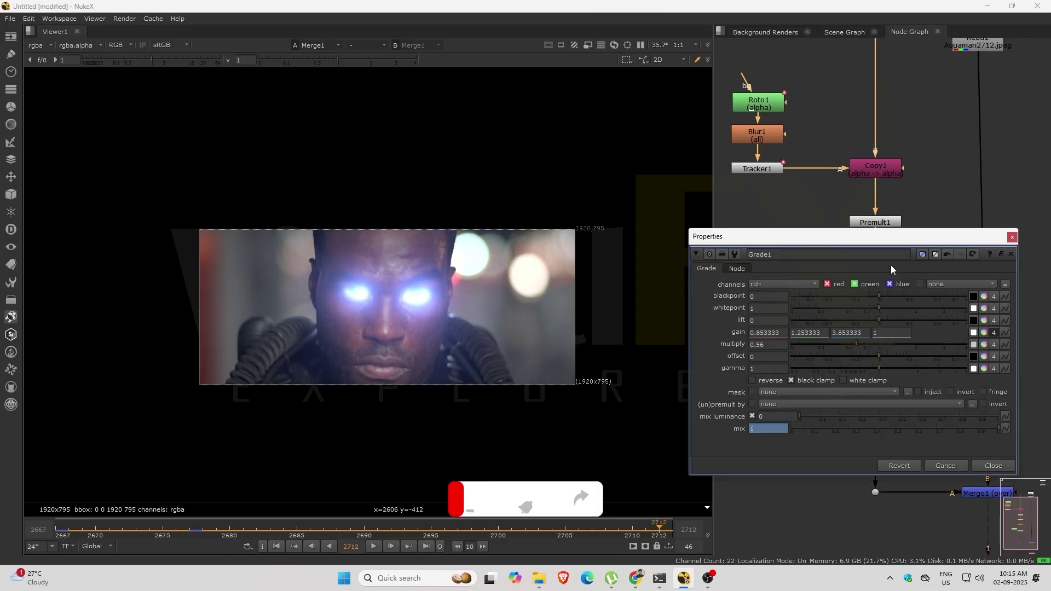
left_click(984, 333)
left_click(780, 336)
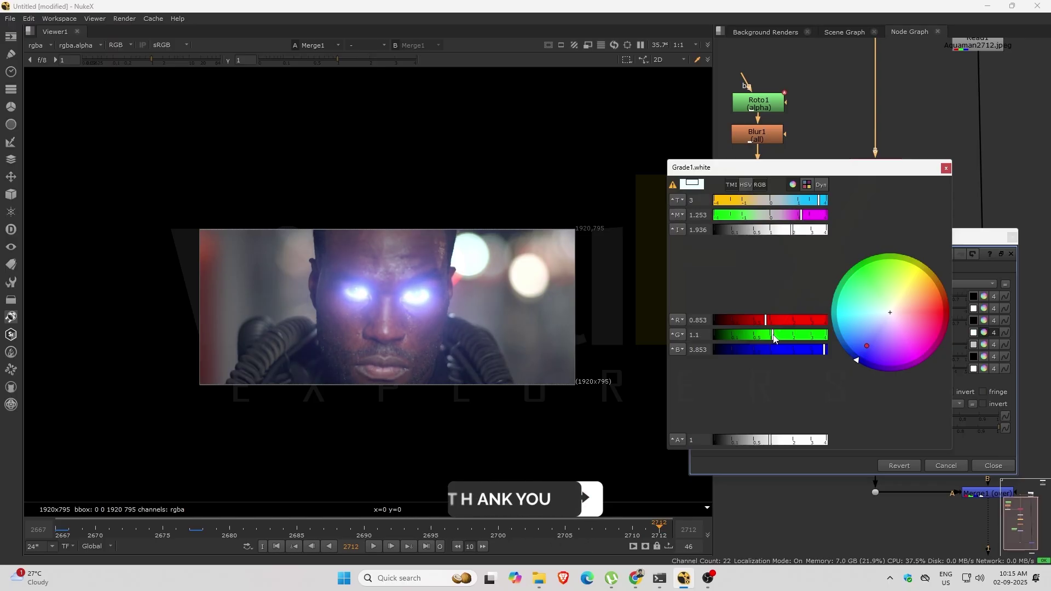
left_click(945, 170)
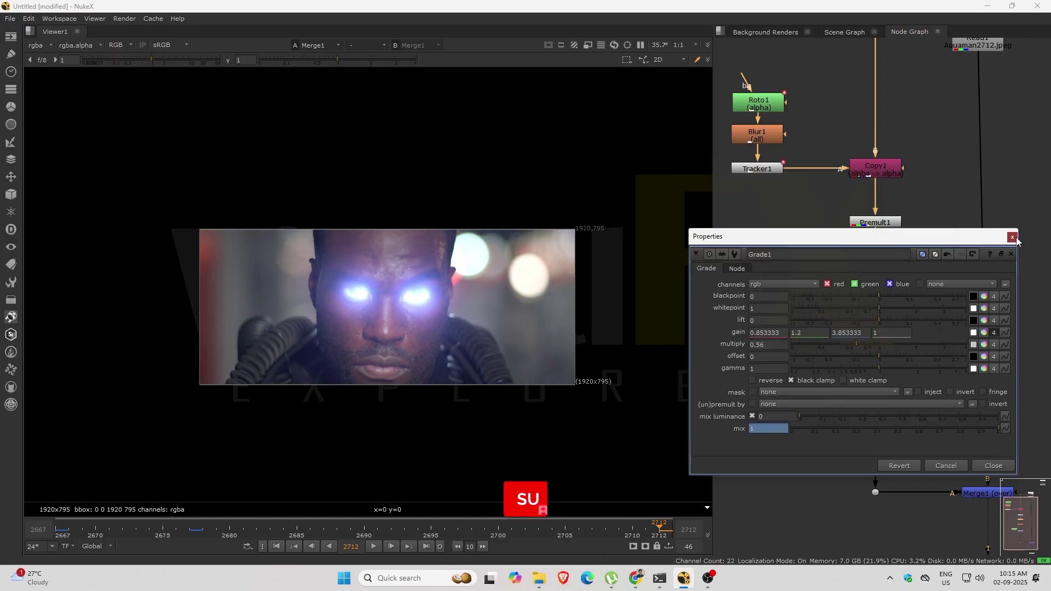
left_click(1012, 237)
Add a Grade node directly below Read1 on the main plate and set its gain to 0.27.
scroll(846, 357, "down", 4)
left_click_drag(916, 202, 921, 203)
scroll(912, 219, "up", 2)
scroll(912, 219, "up", 2)
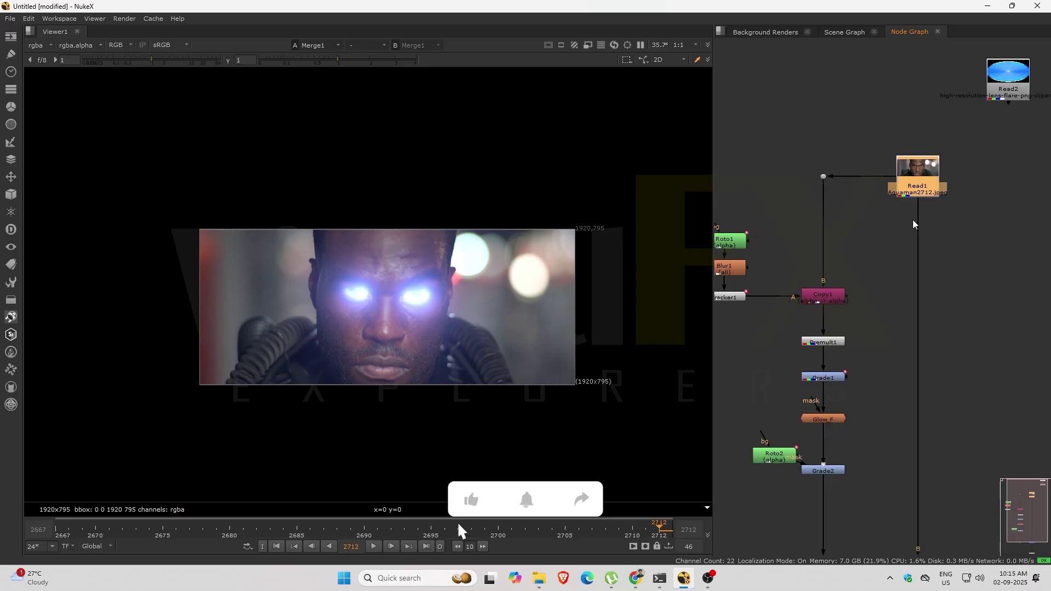
key("g")
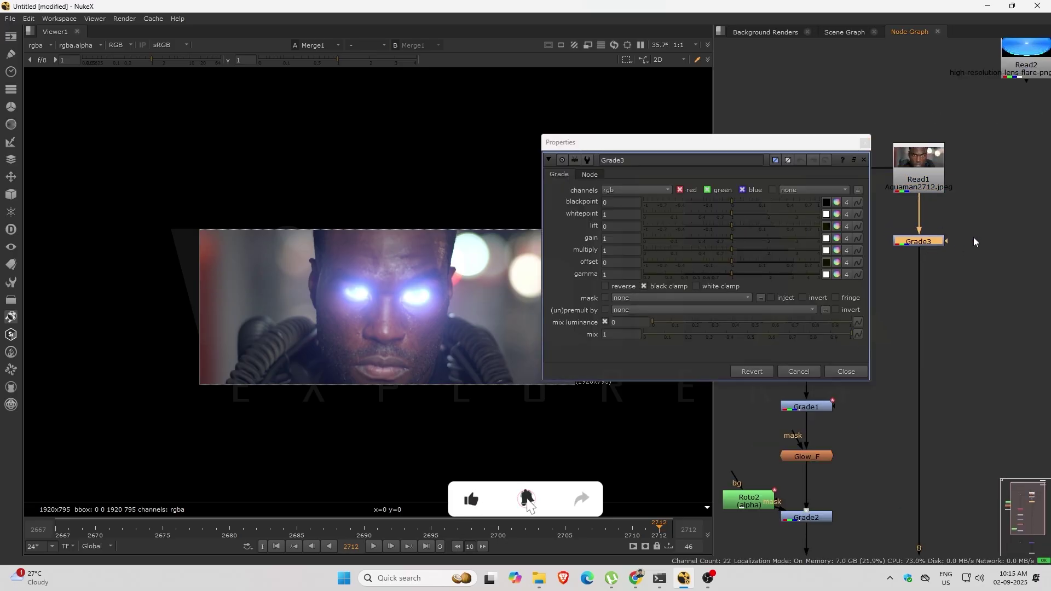
left_click(865, 142)
middle_click_drag(923, 245, 873, 271)
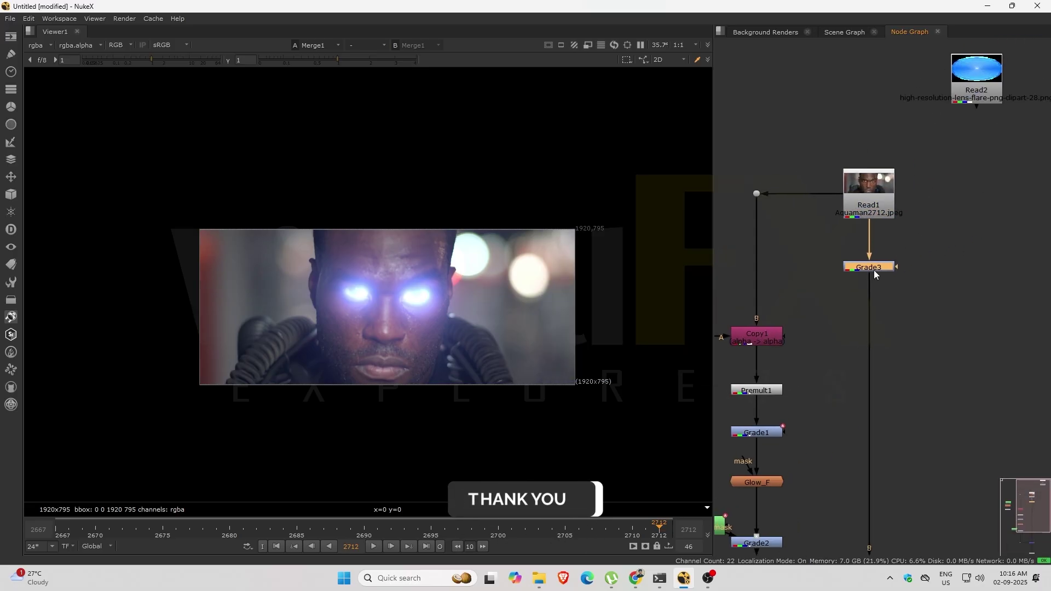
double_click(873, 270)
left_click_drag(711, 240, 694, 237)
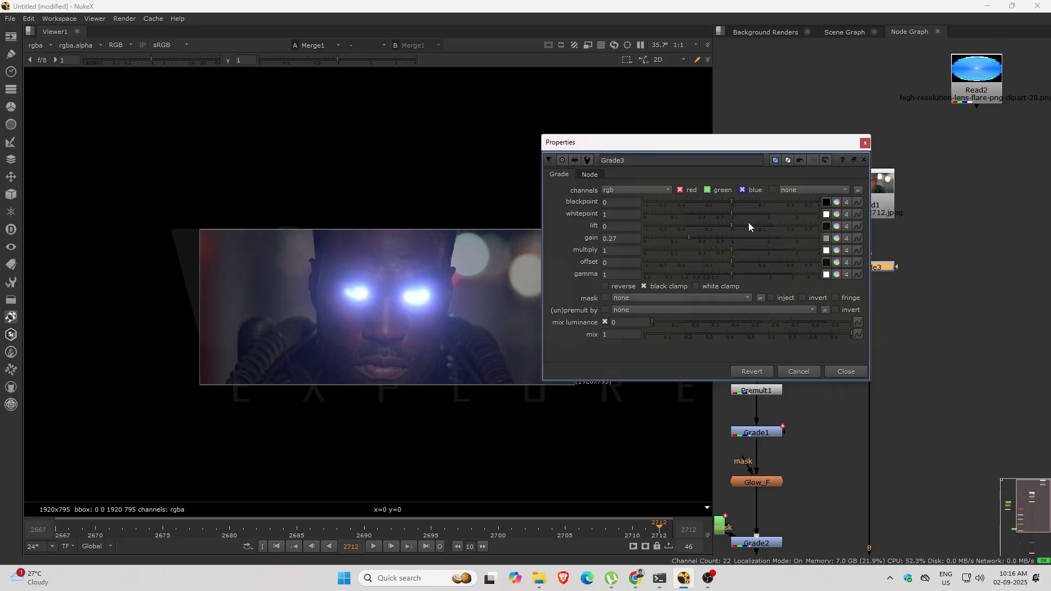
left_click(863, 143)
Connect a new Roto node to Grade3's mask and draw an ellipse around the man's face.
key("o")
left_click(901, 164)
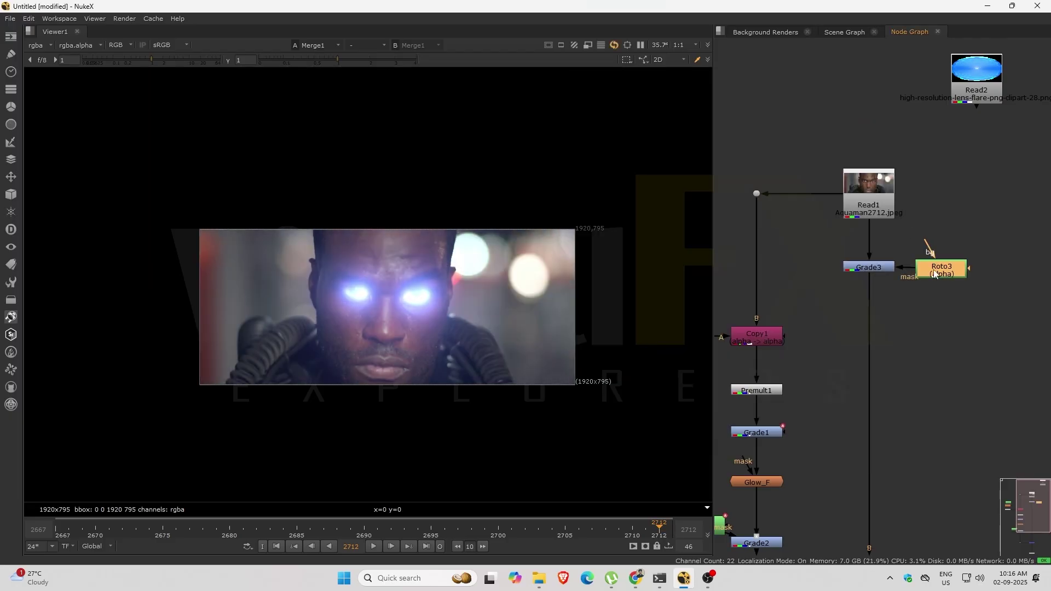
double_click(1010, 273)
right_click(34, 127)
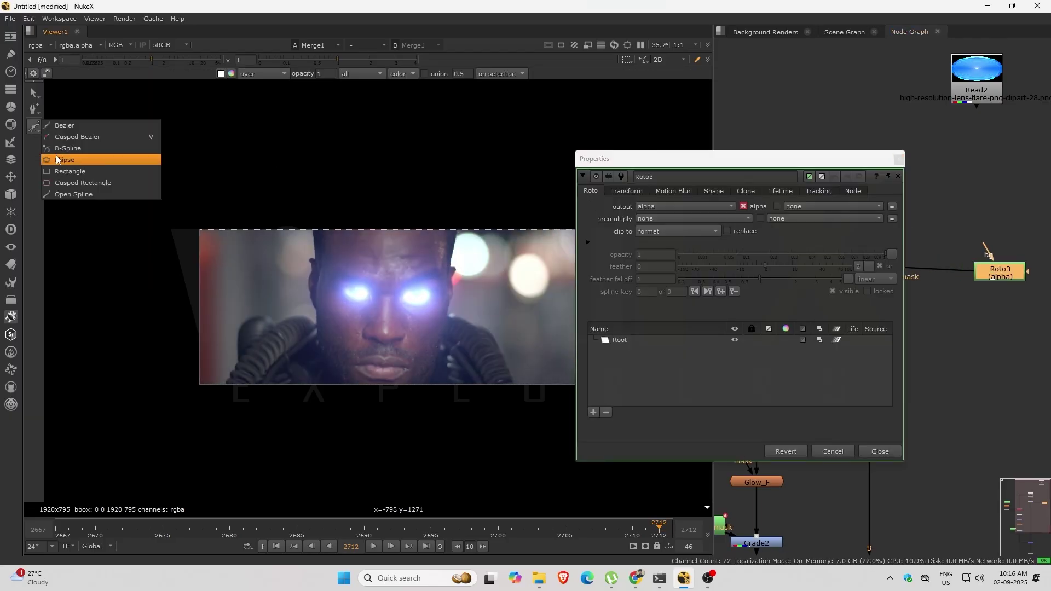
left_click(66, 160)
left_click_drag(315, 215, 446, 389)
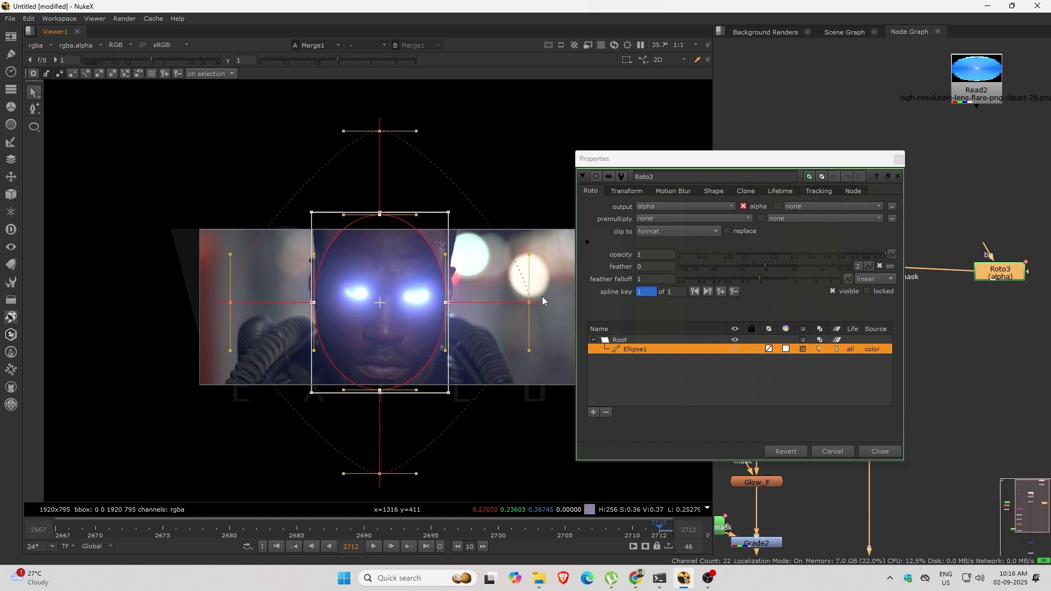
Widen the feather of the Roto3 ellipse to about the plate's width and invert the shape.
left_click_drag(542, 297, 571, 297)
left_click_drag(999, 273, 1030, 268)
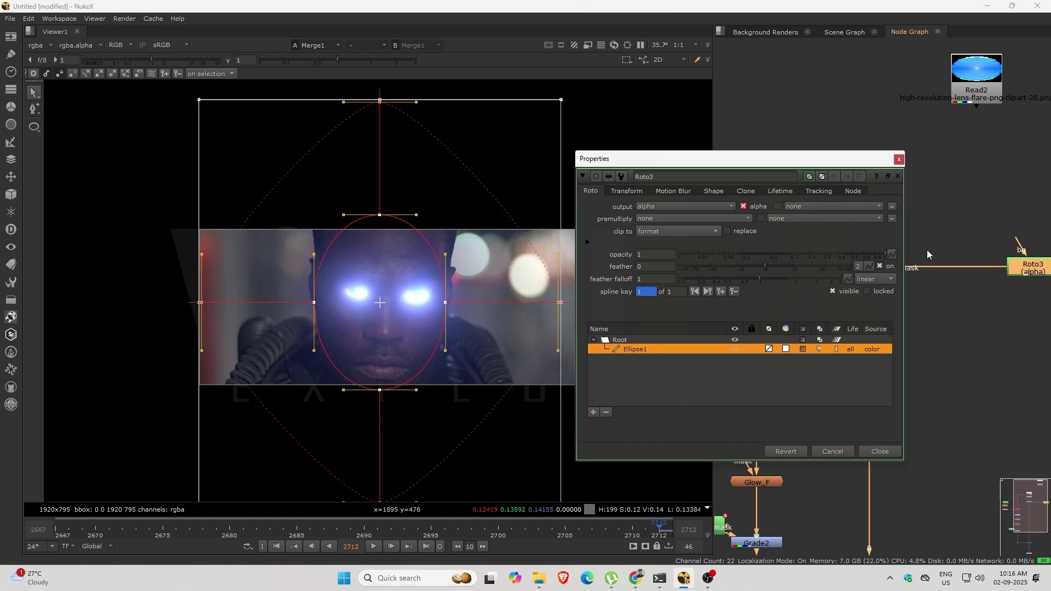
left_click(802, 349)
left_click(900, 160)
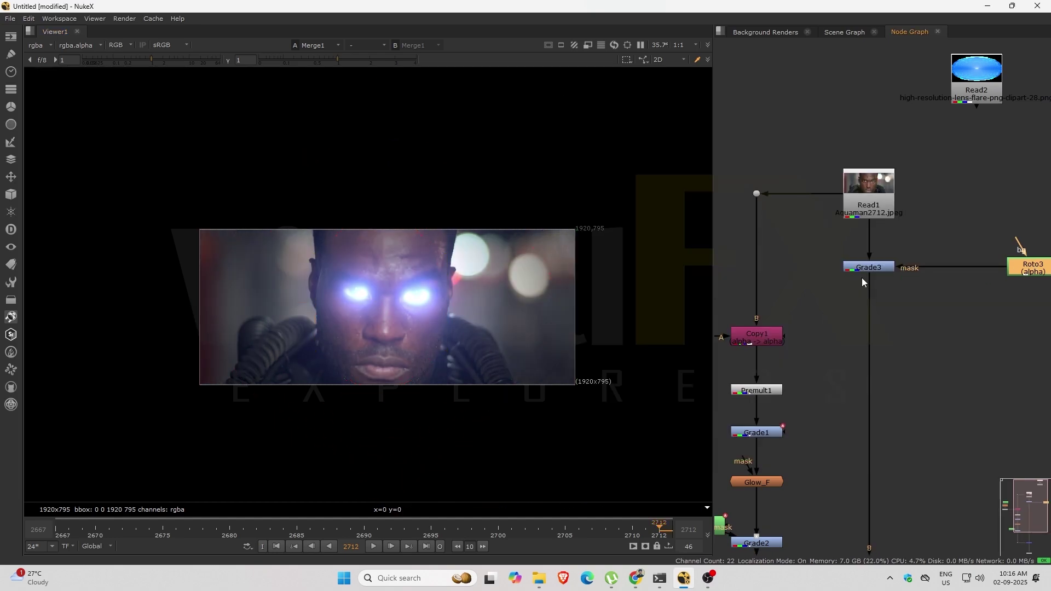
Lower Grade3's gain further and insert a Blur of size 200 between Roto3 and Grade3's mask.
double_click(873, 267)
left_click_drag(732, 238, 676, 237)
left_click(955, 256)
key("b")
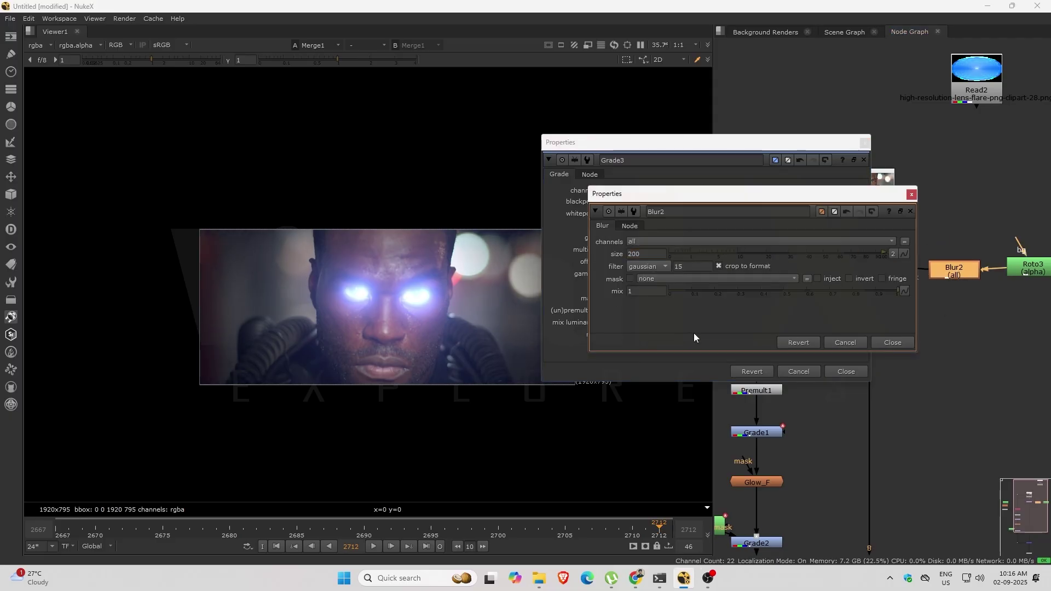
left_click(911, 195)
left_click_drag(969, 271, 968, 268)
Adjust the position of the Roto3 ellipse over the face and scale it up slightly.
double_click(1026, 269)
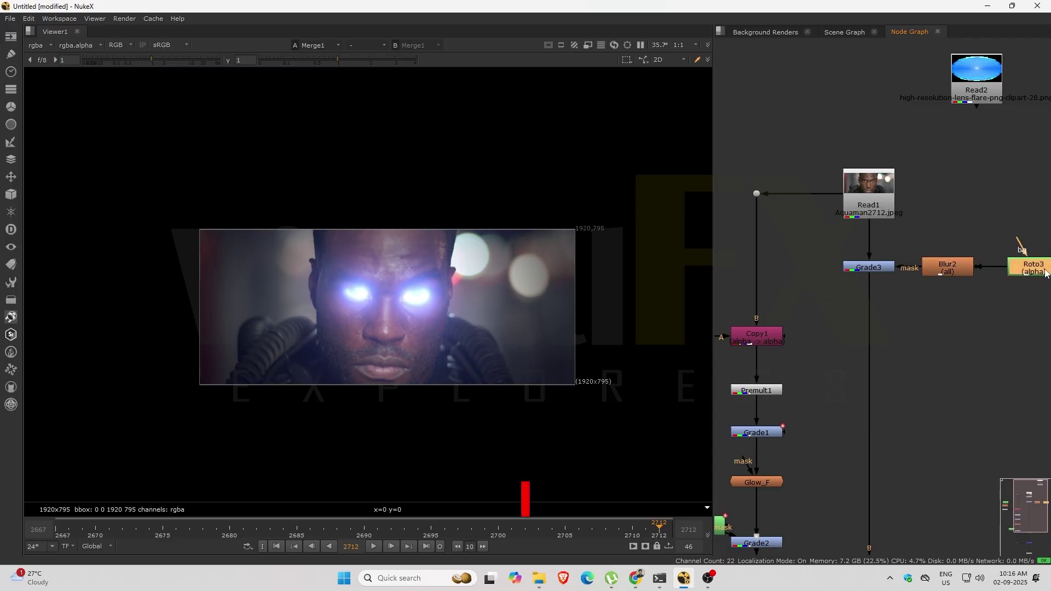
scroll(313, 283, "down", 3)
left_click_drag(180, 130, 461, 415)
left_click_drag(460, 174, 431, 186)
key("ctrl+z")
left_click_drag(357, 279, 358, 276)
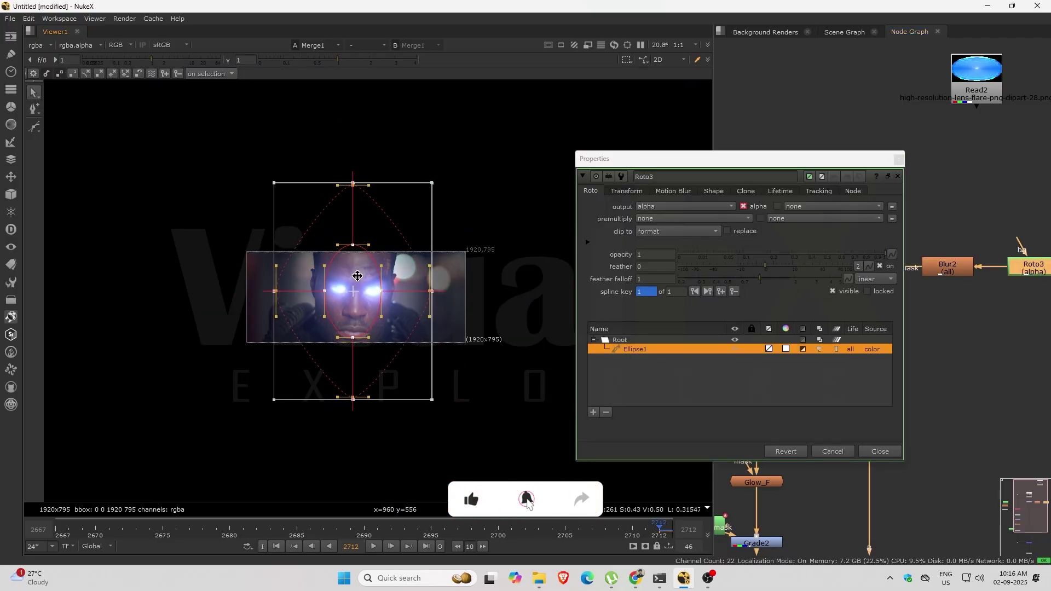
left_click_drag(432, 405, 435, 408, "shift")
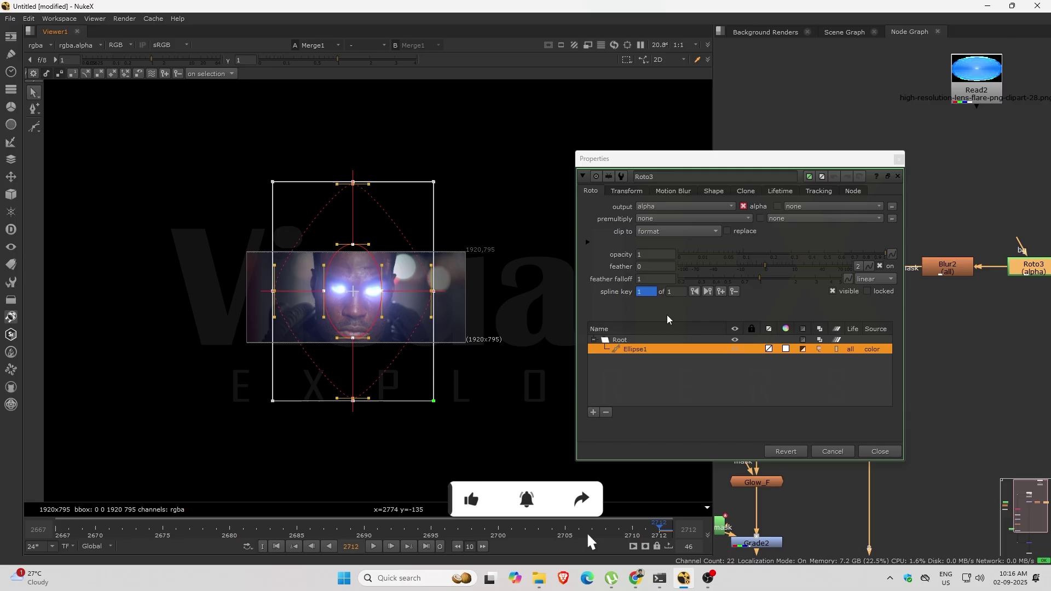
left_click(898, 177)
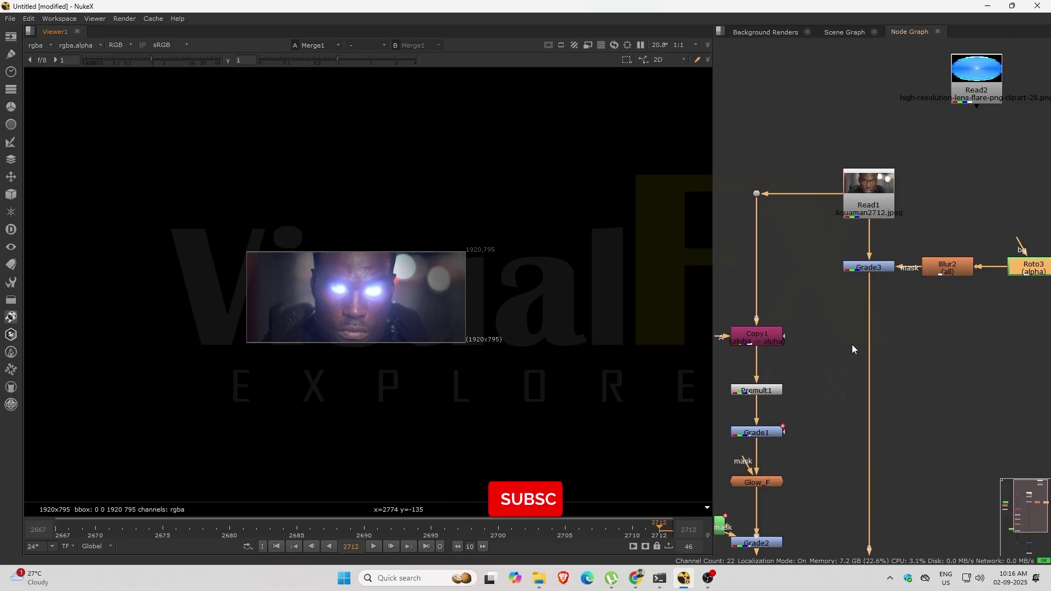
Scrub through the sequence and toggle Grade3 off and on to compare the darkened surroundings.
left_click(56, 529)
left_click_drag(99, 531, 390, 546)
left_click(857, 268)
key("d")
key("d")
key("d")
key("d")
key("d")
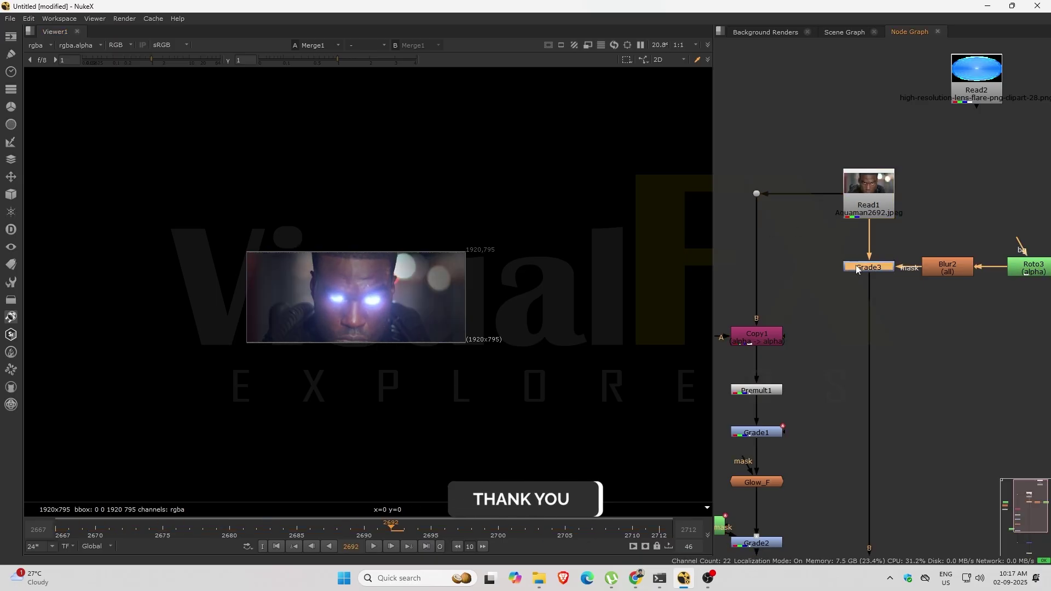
key("d")
left_click_drag(271, 532, 656, 534)
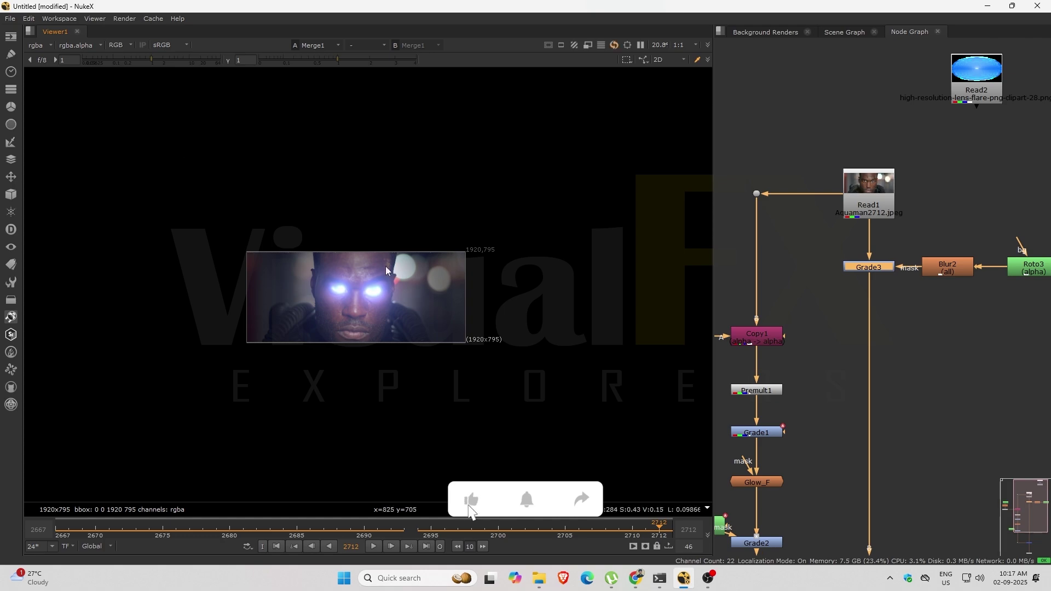
scroll(385, 269, "up", 3)
middle_click_drag(482, 350, 524, 343)
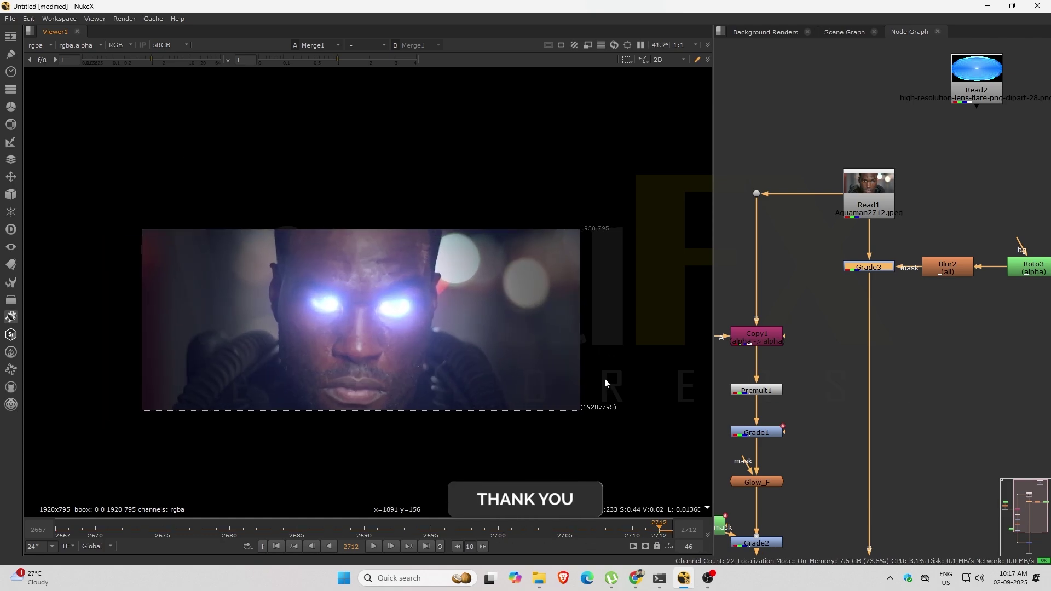
Move the lens flare Read2 beside the lower part of the tree and add a Merge node below Merge1.
scroll(904, 294, "down", 2)
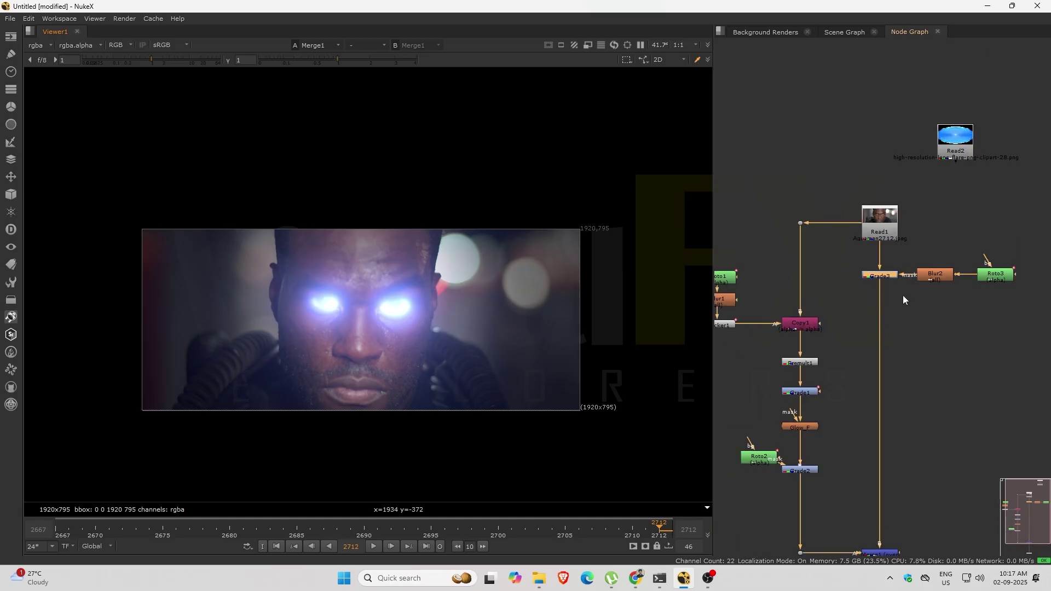
middle_click_drag(903, 295, 901, 234)
left_click_drag(939, 98, 957, 424)
middle_click_drag(953, 444, 921, 257)
left_click_drag(858, 386, 860, 393)
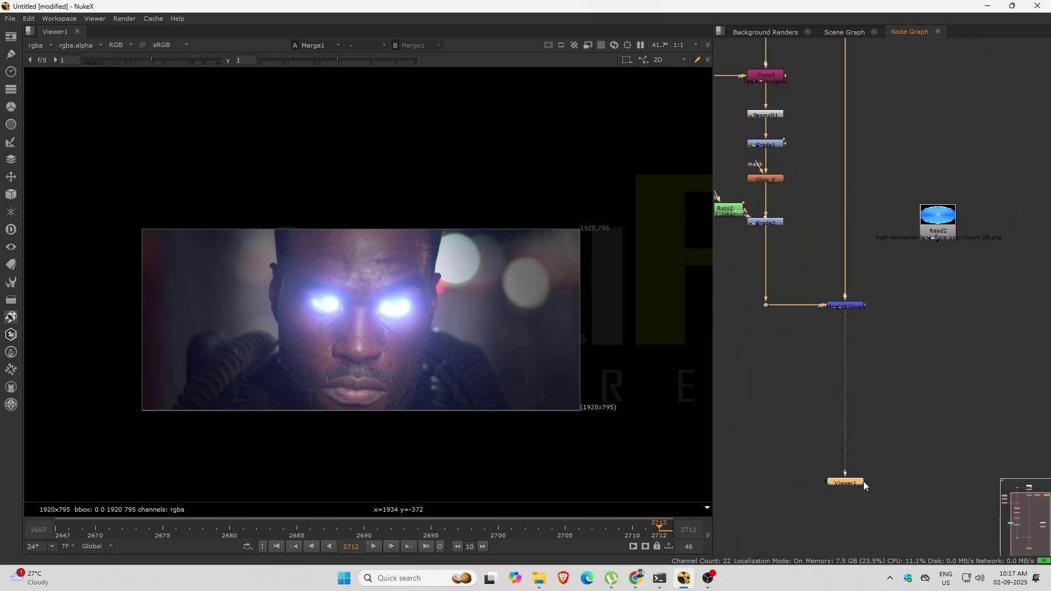
key("m")
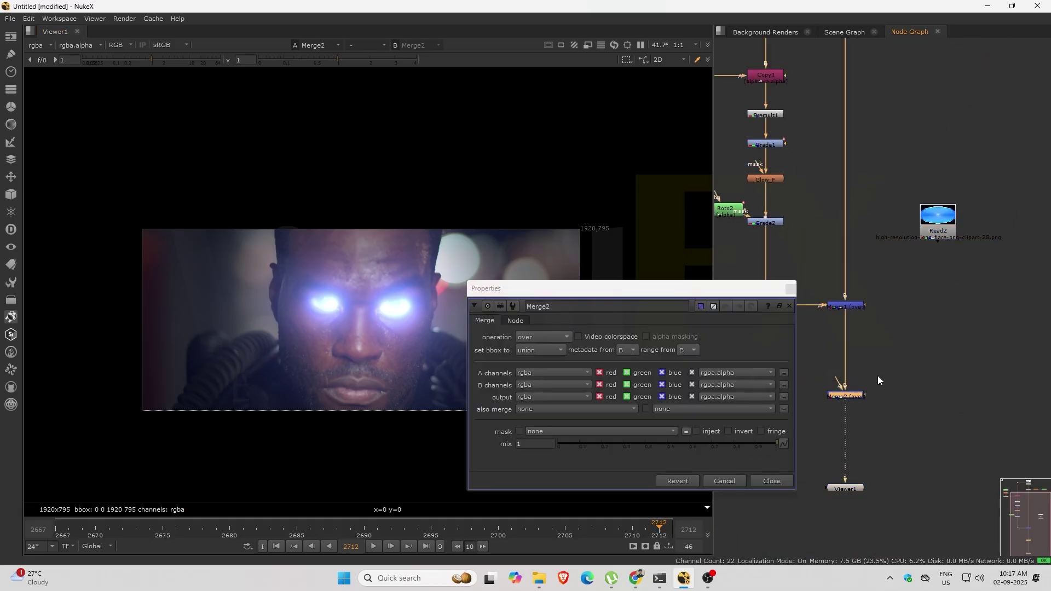
Create a Premult node and place it below the lens flare Read2.
key("Tab")
type("pr")
left_click(837, 330)
left_click_drag(914, 317, 942, 306)
Insert a Reformat node between Read2 and Premult2 and view the premultiplied lens flare.
left_click(939, 261)
key("Tab")
type("r")
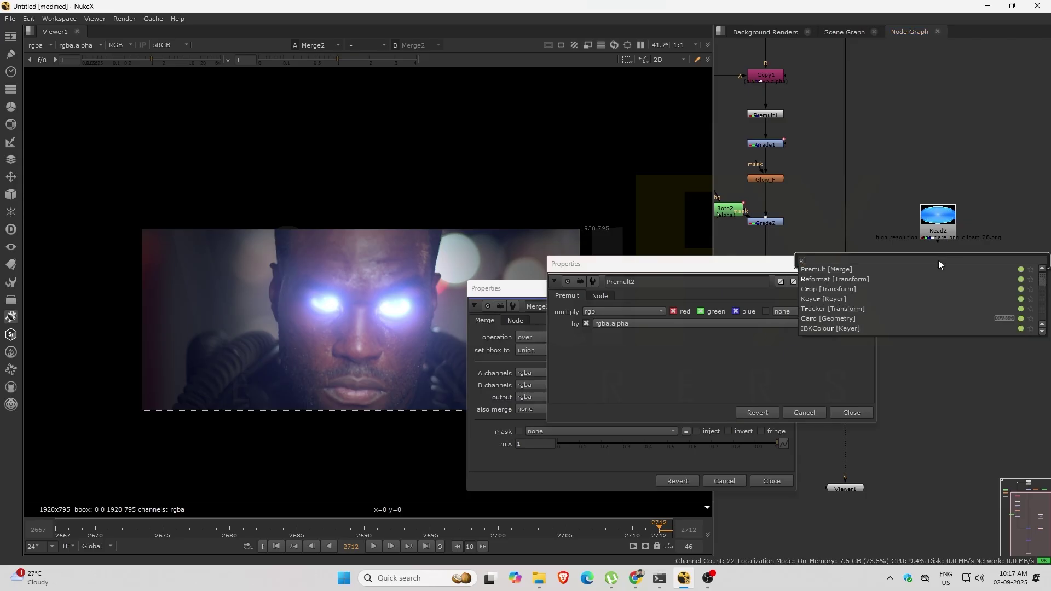
type("ef")
left_click(908, 267)
left_click_drag(929, 244, 937, 225)
left_click_drag(938, 314, 939, 308)
key("1")
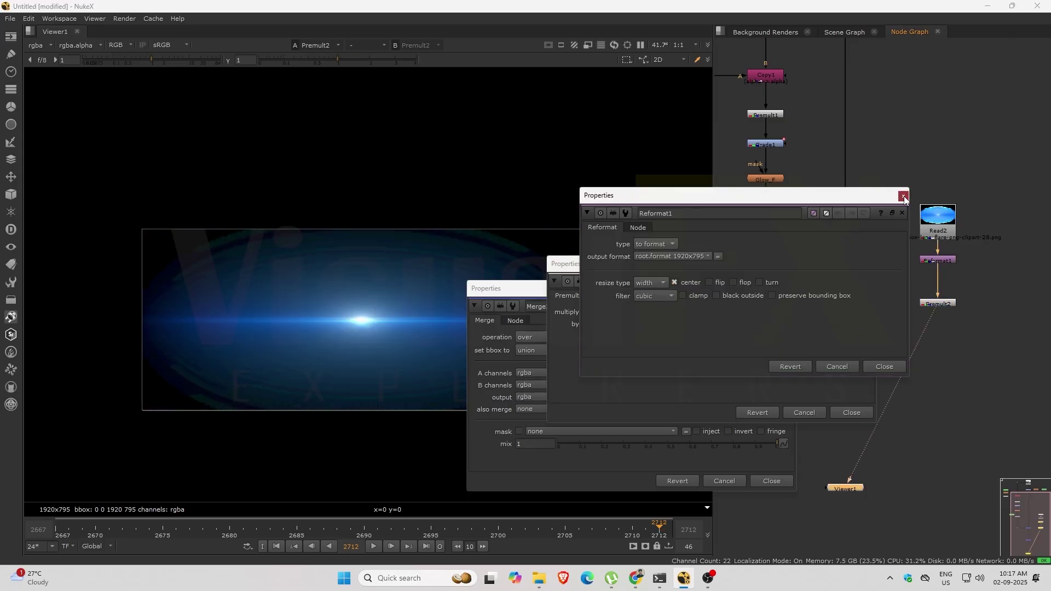
left_click(903, 196)
left_click(870, 264)
left_click(790, 289)
Connect Premult2 to Merge2's A input through a dot and set the merge operation to plus.
left_click_drag(880, 375, 850, 395)
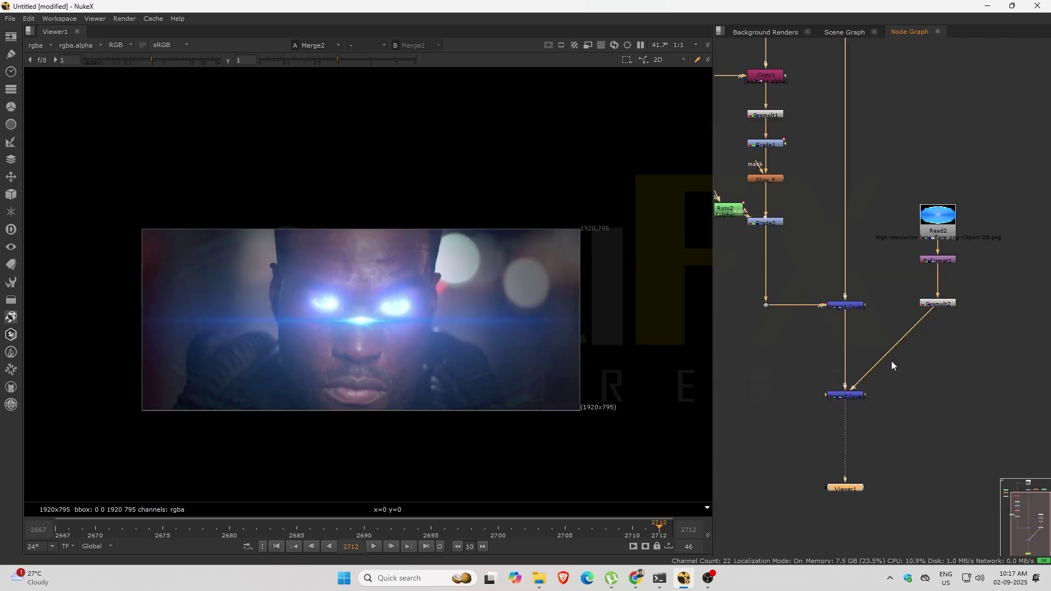
left_click_drag(894, 349, 932, 391, "ctrl")
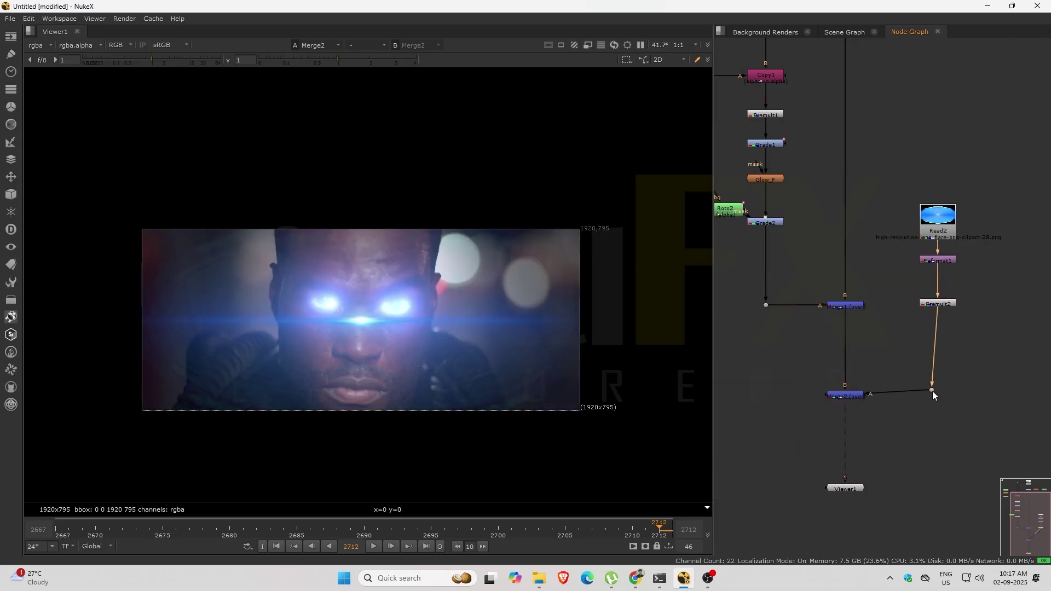
double_click(854, 395)
left_click(548, 337)
left_click(551, 358)
left_click(791, 289)
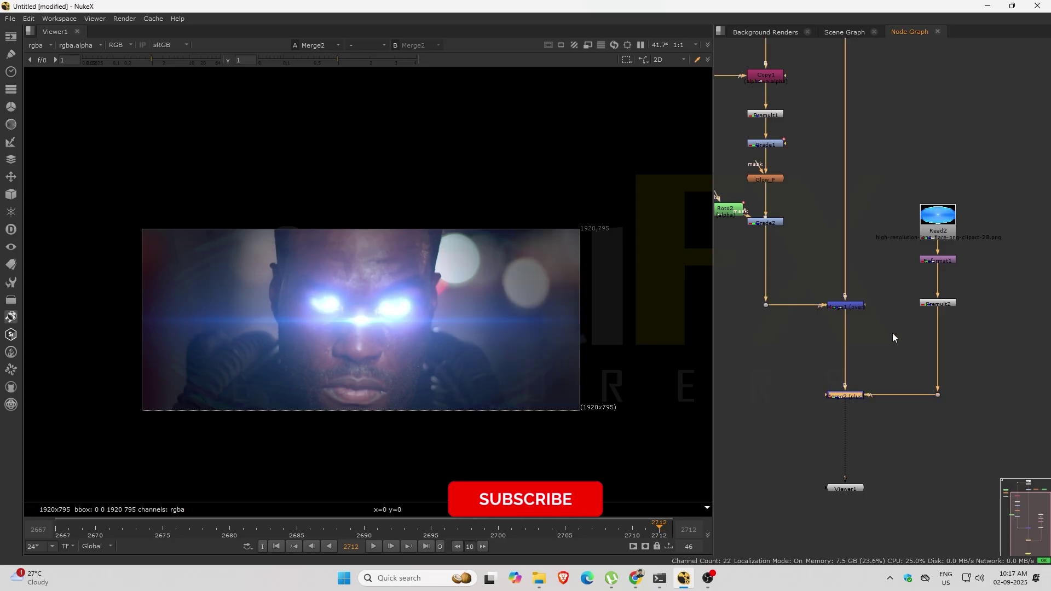
Add a Transform node below Premult2 and move the flare's centre onto the eye on the image's left side.
key("r")
key("Escape")
key("t")
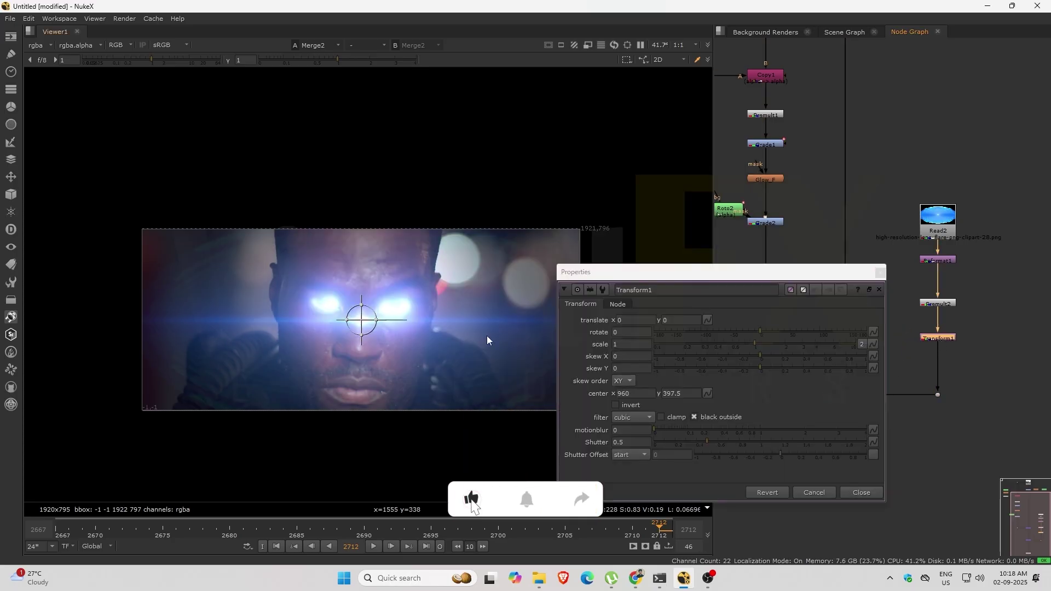
left_click_drag(362, 324, 326, 307)
left_click(880, 272)
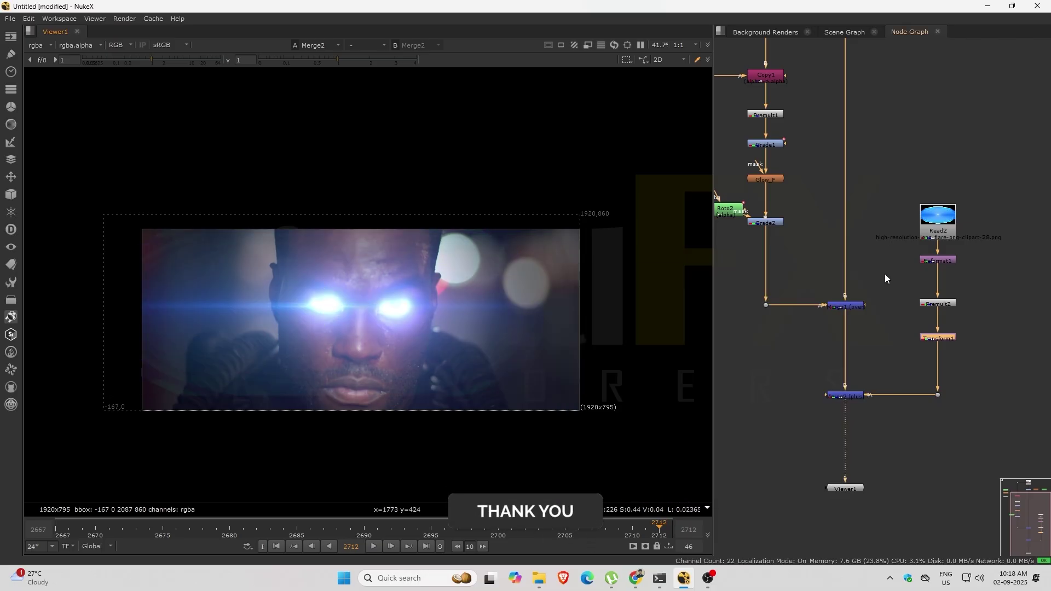
Paste a copy of Tracker1 below Transform1 so the flare follows the head motion.
scroll(885, 274, "down", 3)
middle_click_drag(885, 275, 887, 341)
scroll(772, 209, "up", 5)
left_click(764, 246)
scroll(764, 248, "down", 4)
scroll(927, 452, "up", 3)
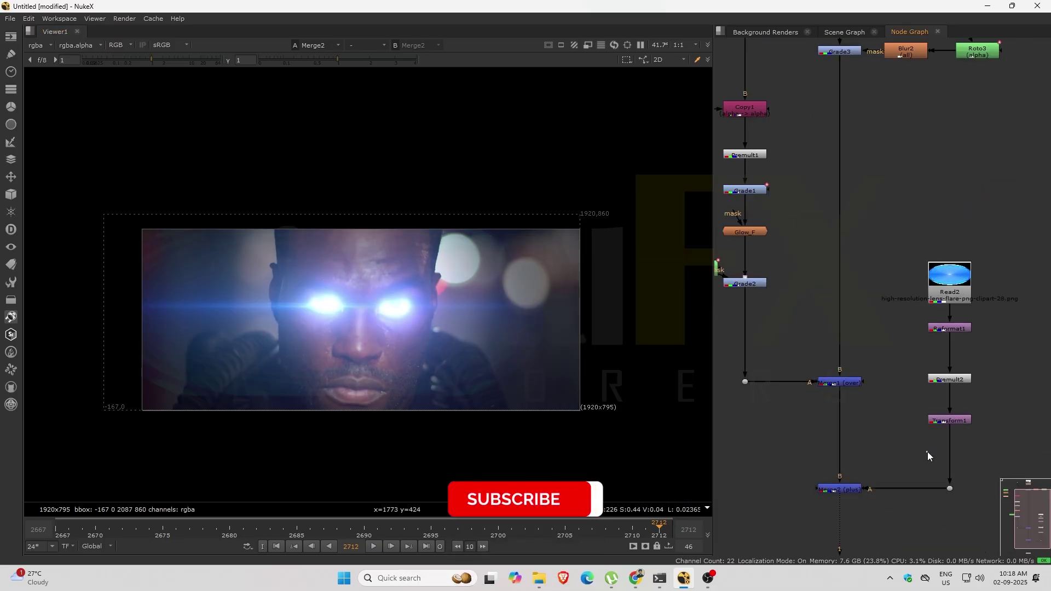
key("ctrl+v")
Keyframe Merge2's mix so the flare fades in from nothing at frame 2667 to 0.8 at frame 2712.
left_click_drag(653, 533, 54, 536)
double_click(855, 489)
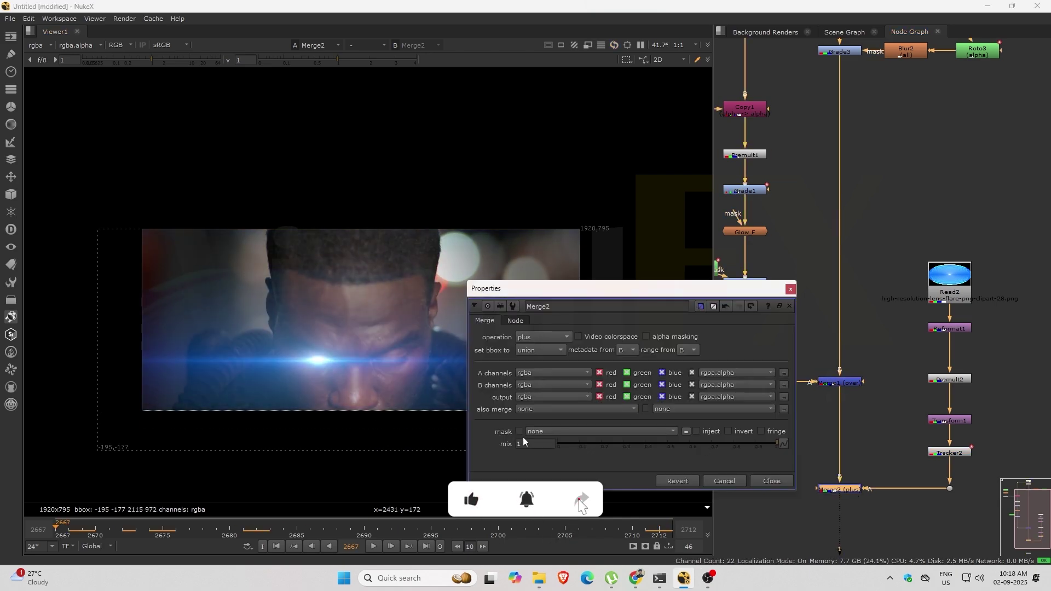
right_click(522, 440)
left_click(556, 301)
left_click_drag(646, 444, 558, 444)
left_click_drag(57, 530, 243, 528)
left_click_drag(564, 444, 732, 442)
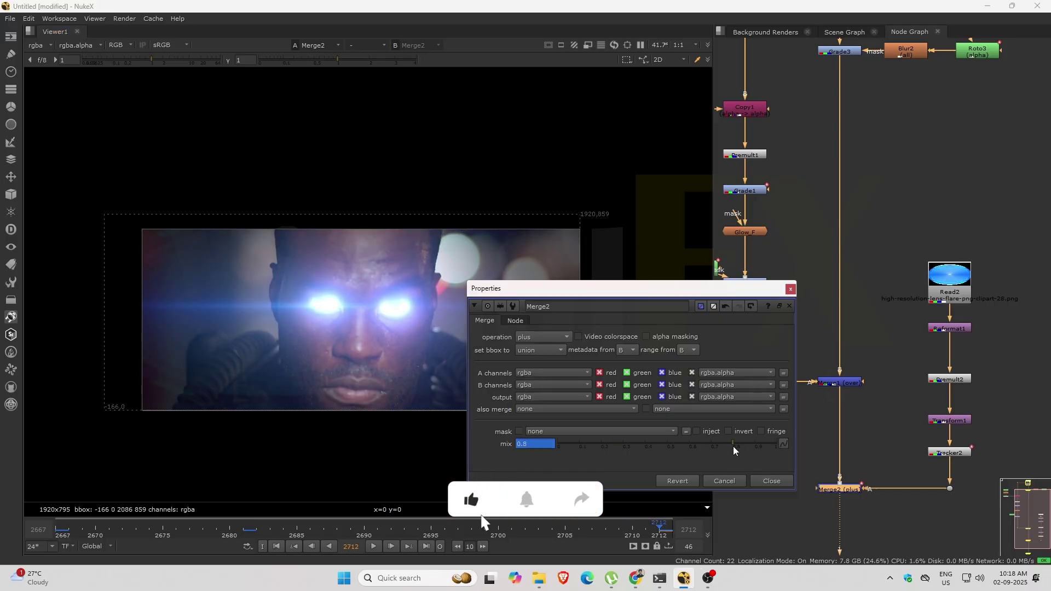
Move Merge2 lower in the node graph and play the shot from its first frame to review the fade-in.
left_click(790, 289)
left_click_drag(787, 468, 1032, 555)
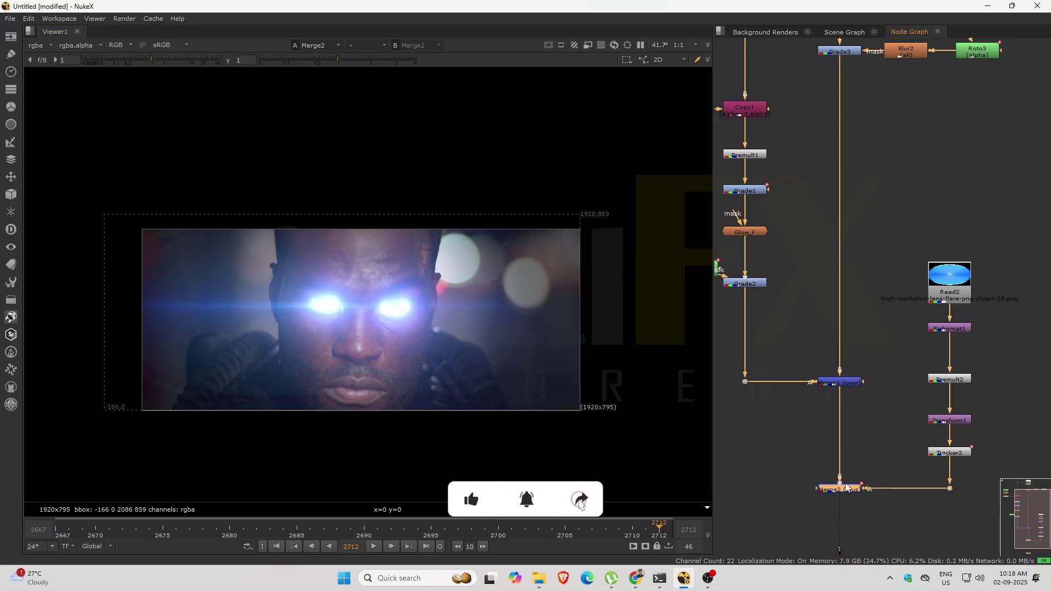
left_click_drag(841, 489, 841, 517)
left_click(276, 546)
left_click(370, 547)
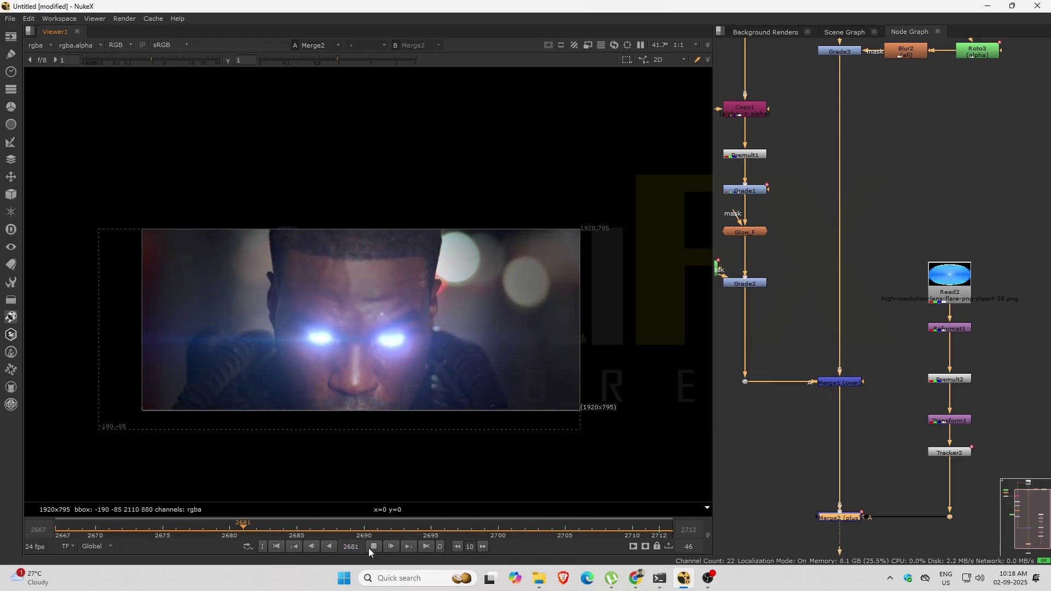
left_click(370, 547)
Open the Dope Sheet, shift Merge2's starting mix key forward by 7 frames, and scrub through the shot's first and last frames.
left_click_drag(55, 533, 847, 453)
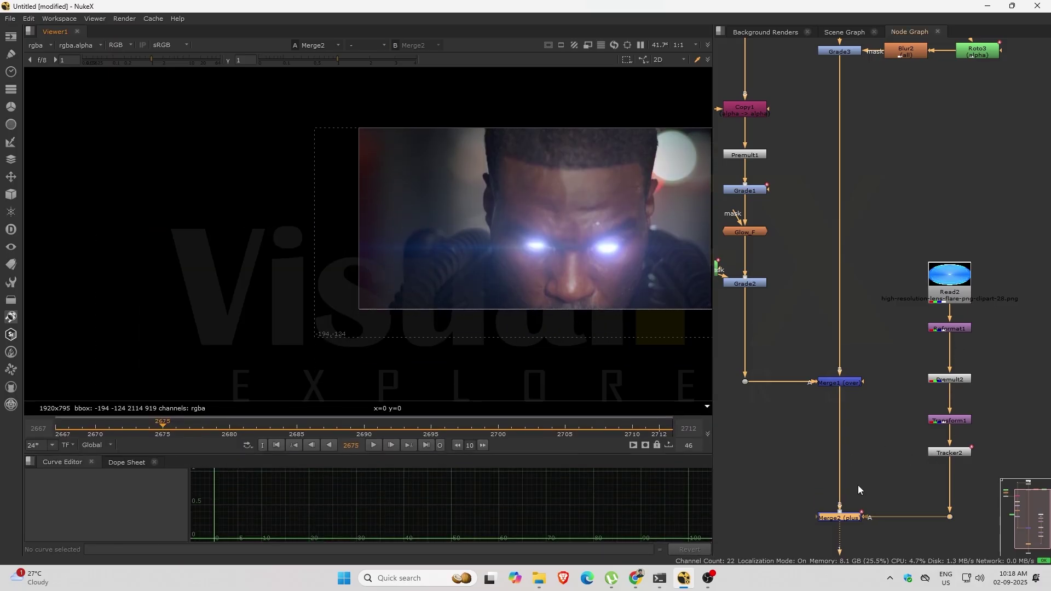
left_click(126, 463)
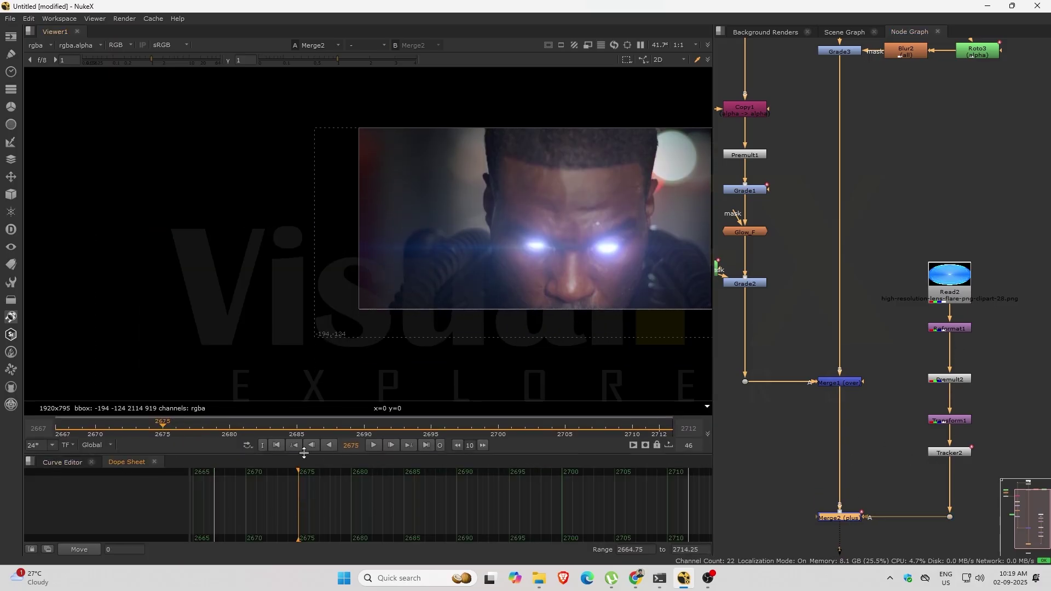
double_click(838, 516)
left_click_drag(202, 477, 436, 482)
left_click(790, 289)
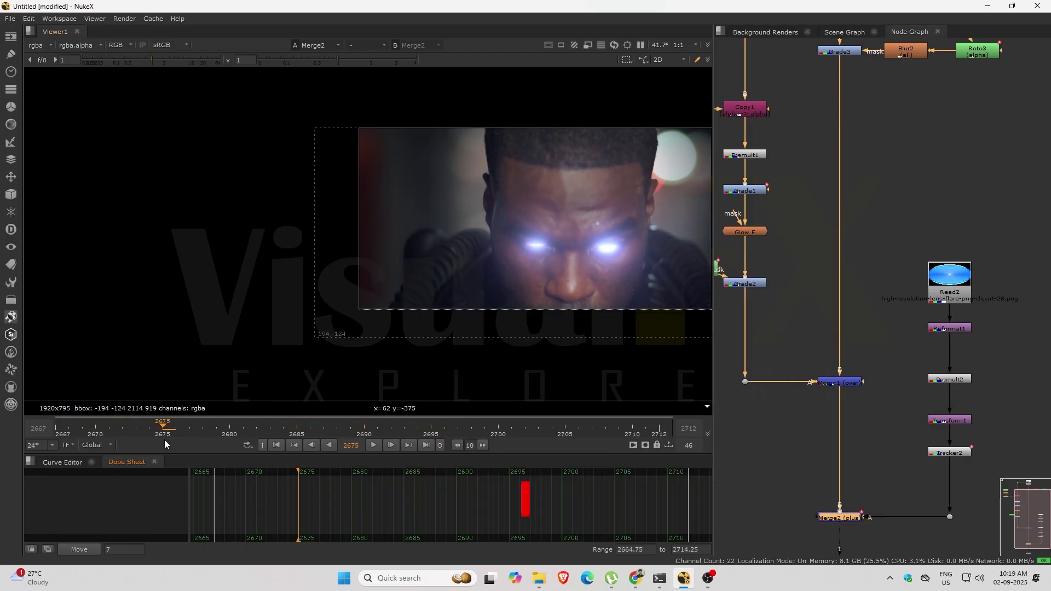
left_click_drag(164, 440, 56, 463)
left_click_drag(646, 430, 662, 427)
Stretch the flare in Transform1 to a height scale of about 1.307 and nudge its translate to about -158, 70.
left_click(962, 456)
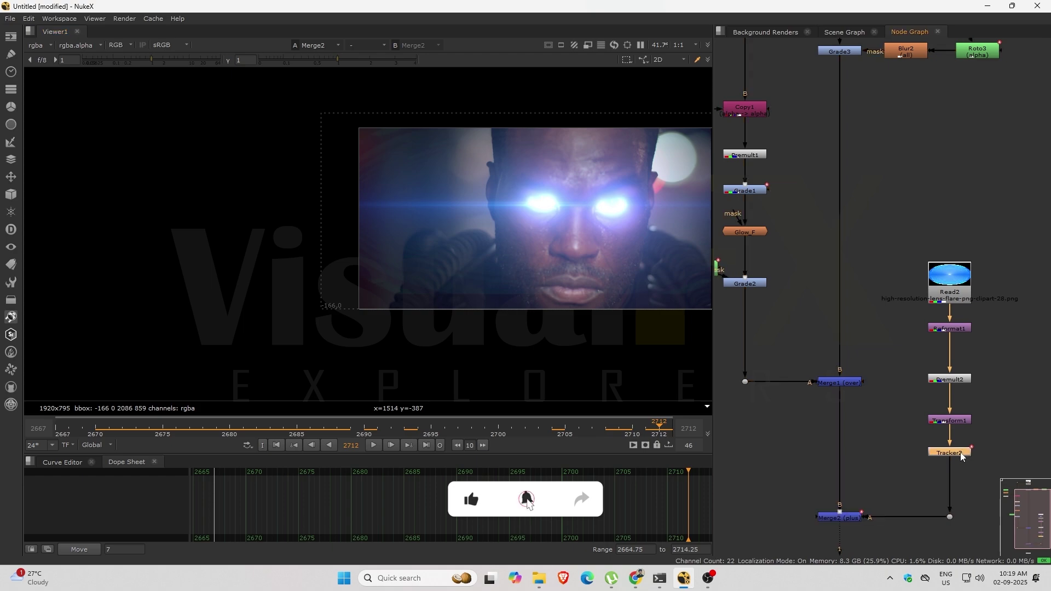
double_click(950, 421)
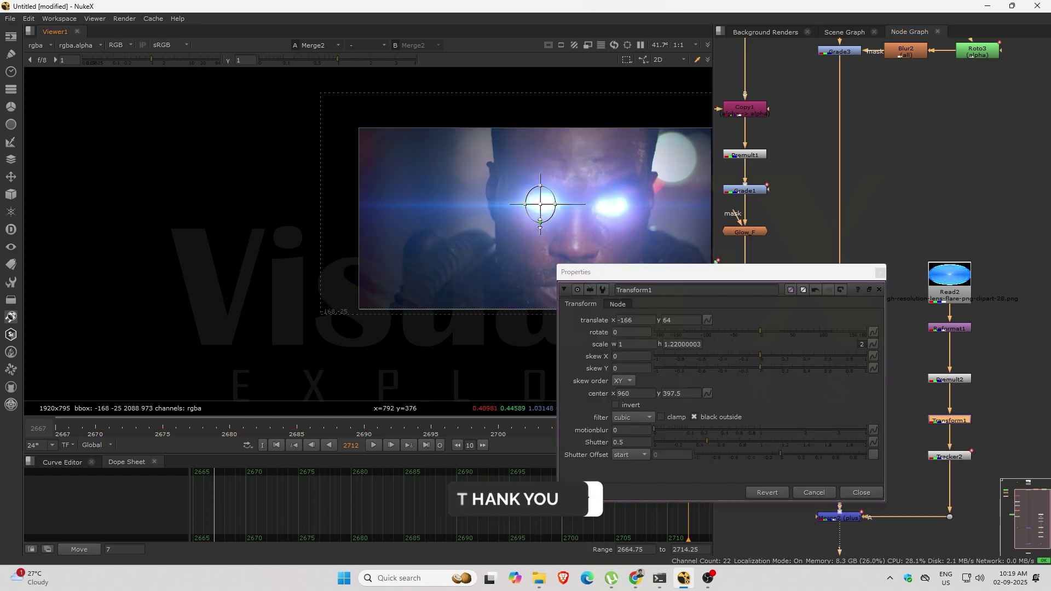
left_click_drag(541, 223, 541, 228)
left_click_drag(542, 217, 544, 211)
left_click(880, 289)
Enlarge the viewer, fit the frame, and play the shot from its first frame to review the adjusted flare.
scroll(484, 310, "down", 2)
middle_click_drag(483, 310, 323, 368)
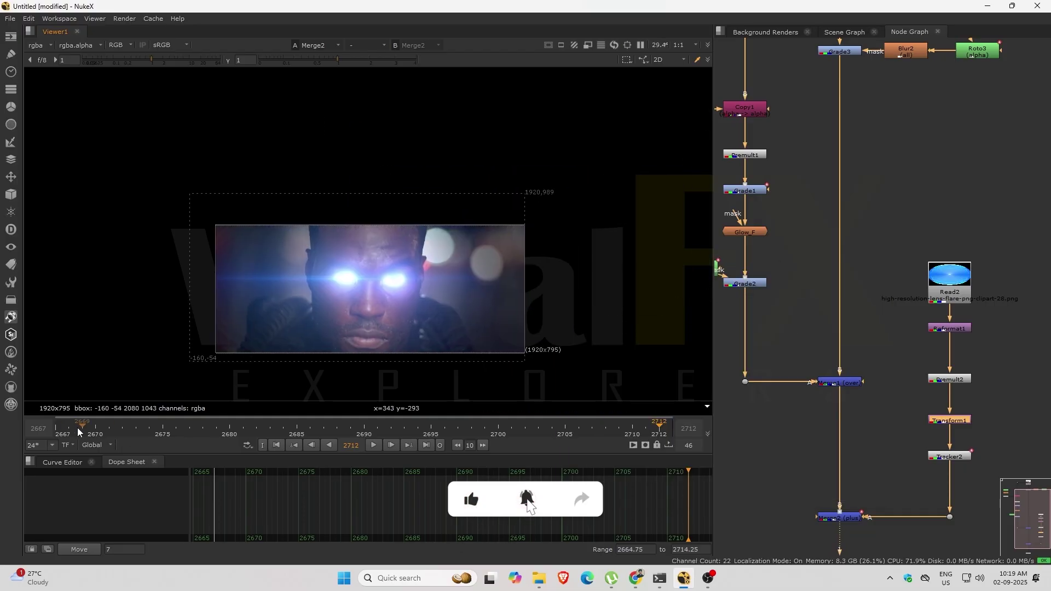
left_click(57, 429)
left_click_drag(198, 455, 306, 557)
key("f")
left_click(373, 546)
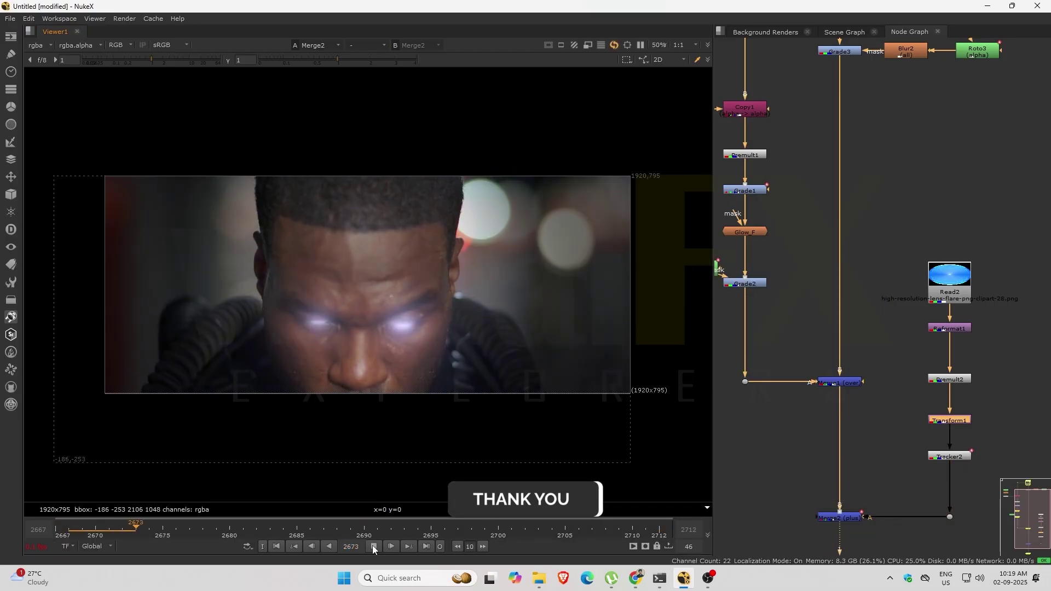
left_click(373, 547)
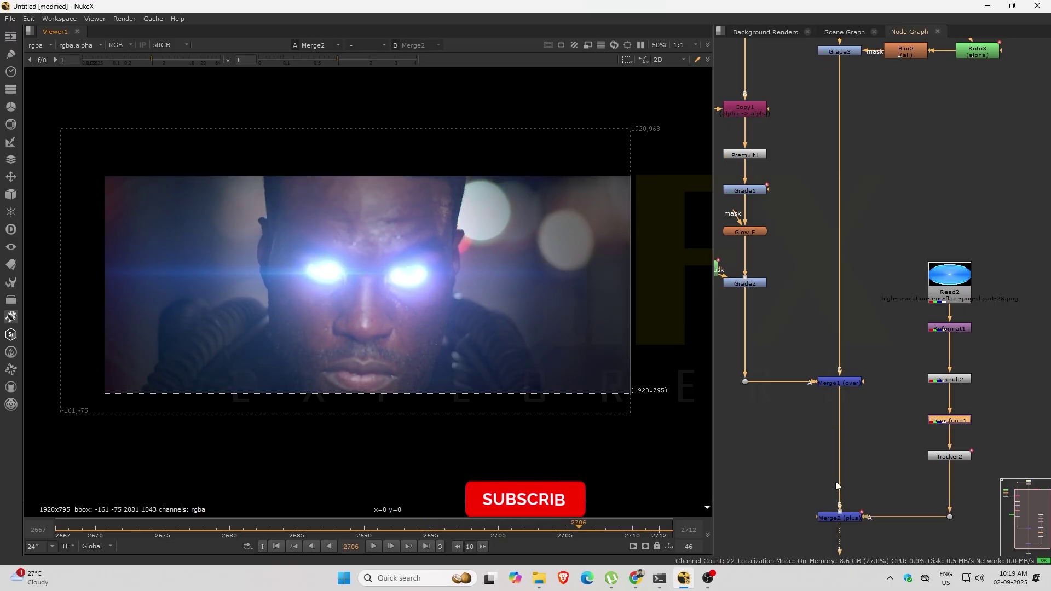
Add a third Merge node and insert it between Merge2 and the Viewer.
scroll(936, 388, "down", 4)
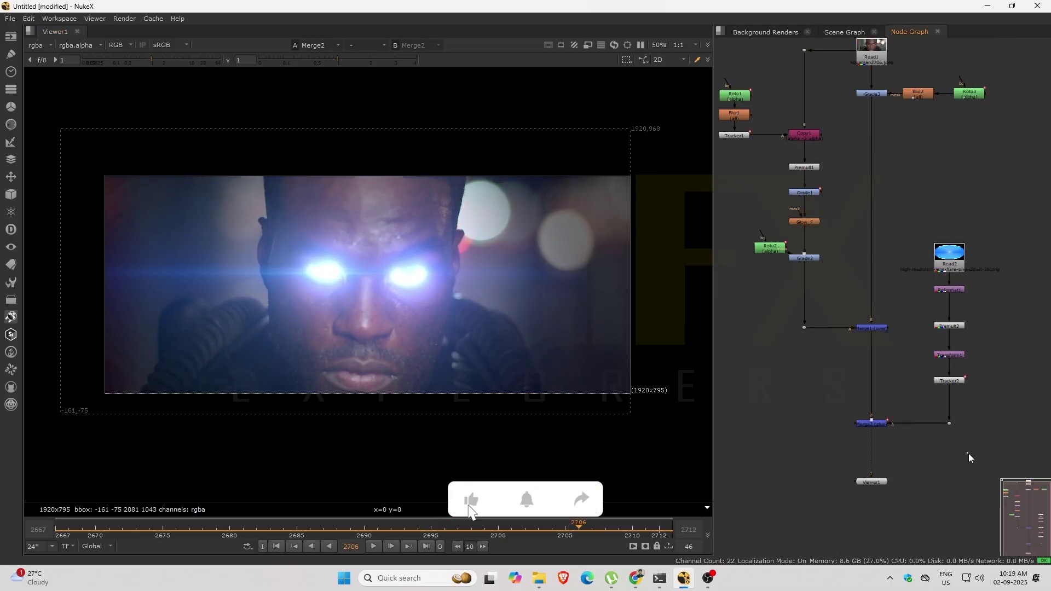
key("Tab")
type("mer")
left_click(842, 472)
left_click(935, 380)
scroll(966, 458, "up", 1)
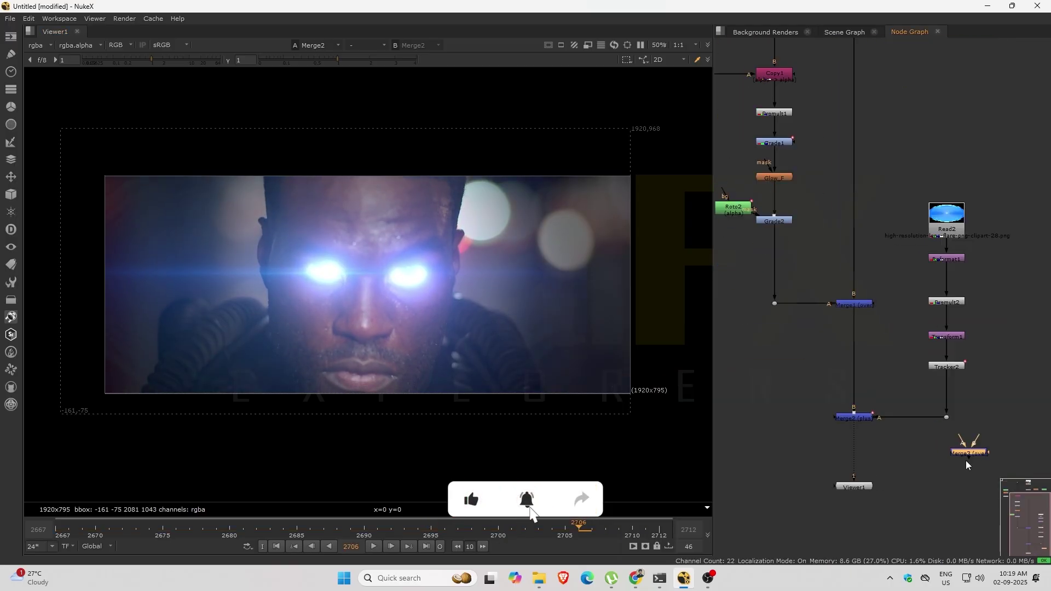
left_click_drag(966, 461, 855, 503)
middle_click_drag(925, 484, 882, 486)
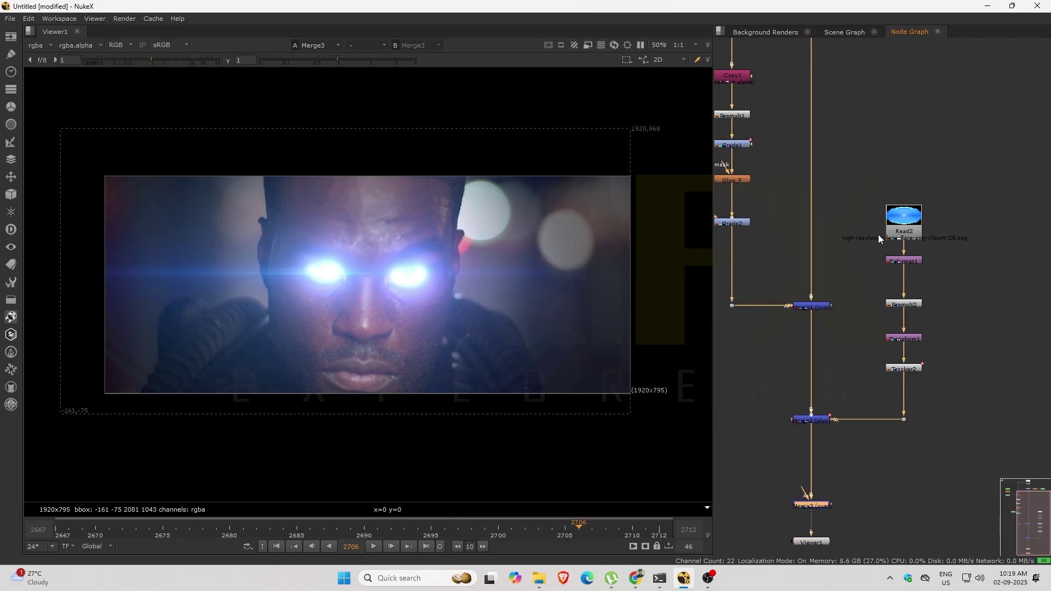
Connect Merge3's A input to Premult2 and route the connection through two dots as a right-angled branch.
left_click_drag(804, 494, 904, 305)
left_click_drag(871, 411, 1013, 301, "ctrl")
left_click_drag(912, 403, 1010, 505, "ctrl")
middle_click_drag(893, 419, 840, 410)
scroll(840, 408, "down", 2)
scroll(846, 361, "up", 2)
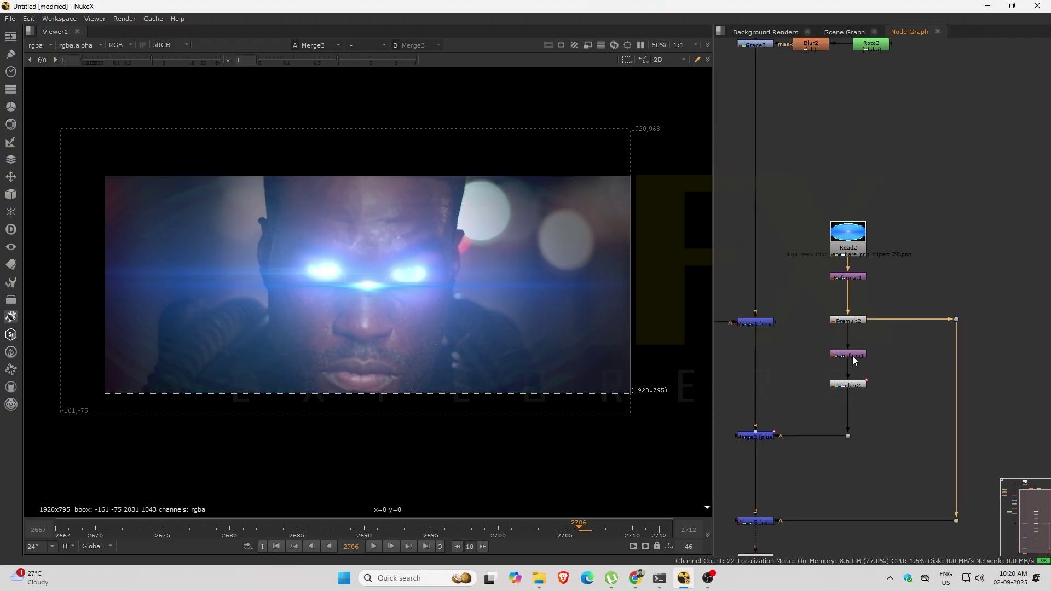
Paste a copy of Transform1 into the new branch and move its flare onto the other eye, translate about 162, 52.
left_click(853, 357)
key("ctrl+c")
left_click(912, 361)
key("ctrl+v")
left_click_drag(912, 361, 960, 357)
double_click(959, 357)
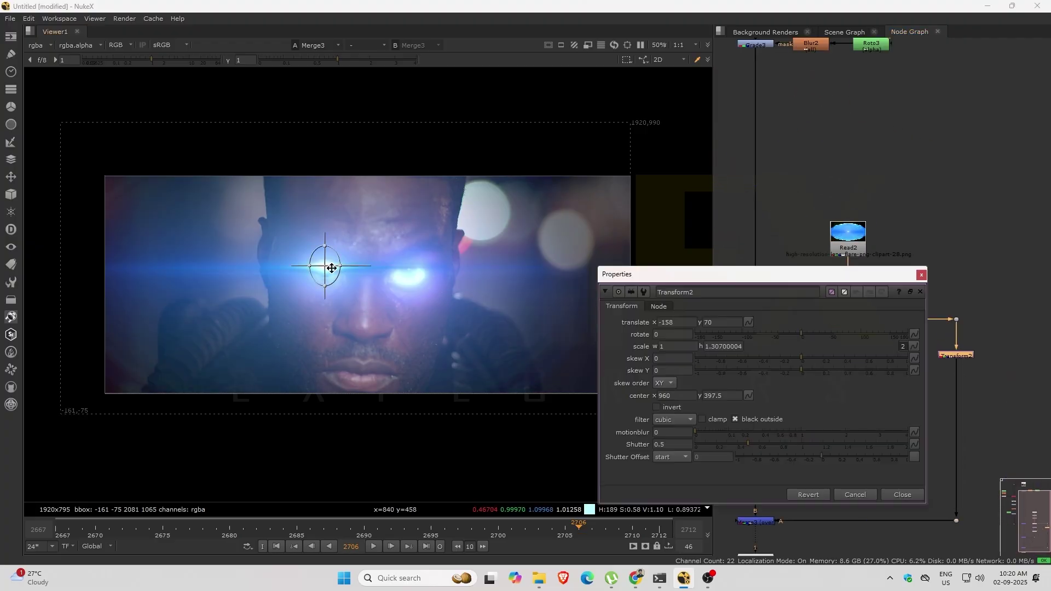
left_click_drag(332, 268, 415, 279)
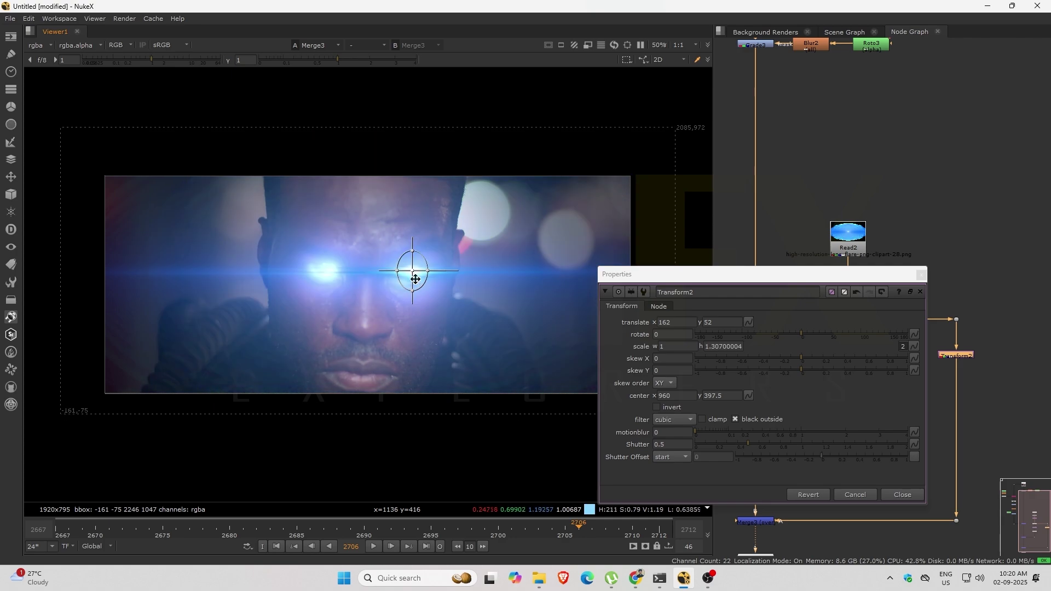
left_click(903, 494)
Set Merge3's operation to plus.
double_click(768, 519)
left_click(697, 432)
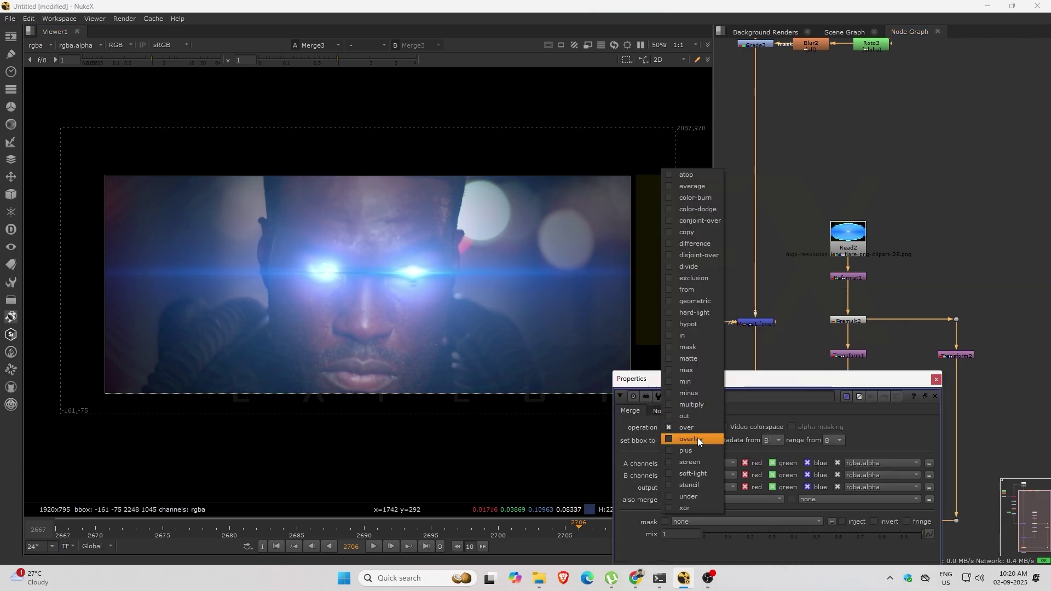
left_click(688, 450)
left_click(937, 379)
Nudge Transform2's flare to translate 160, 46 and lower Merge3's mix to 0.155.
left_click(956, 356)
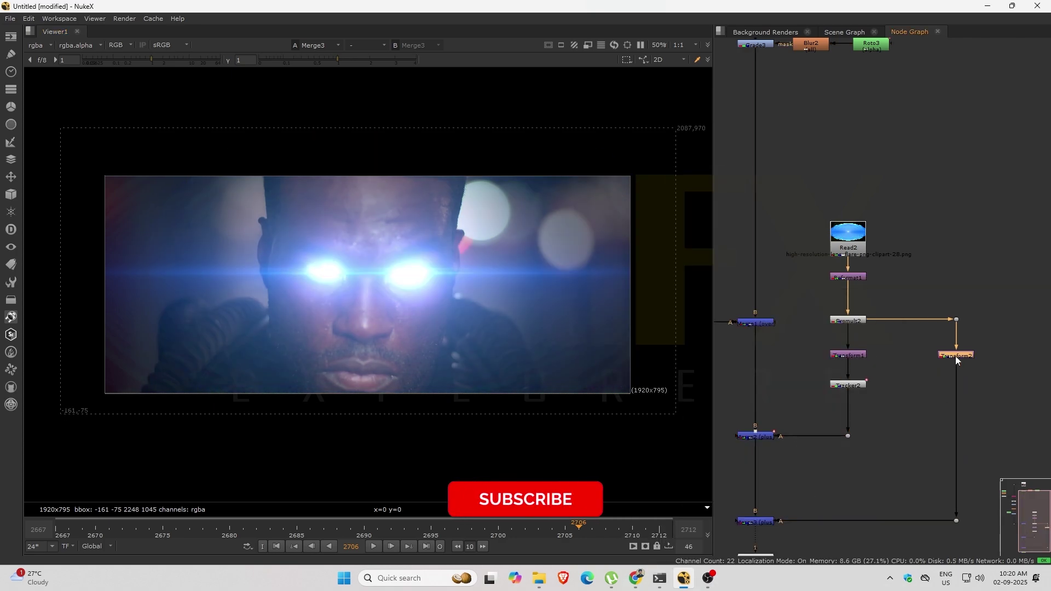
double_click(956, 356)
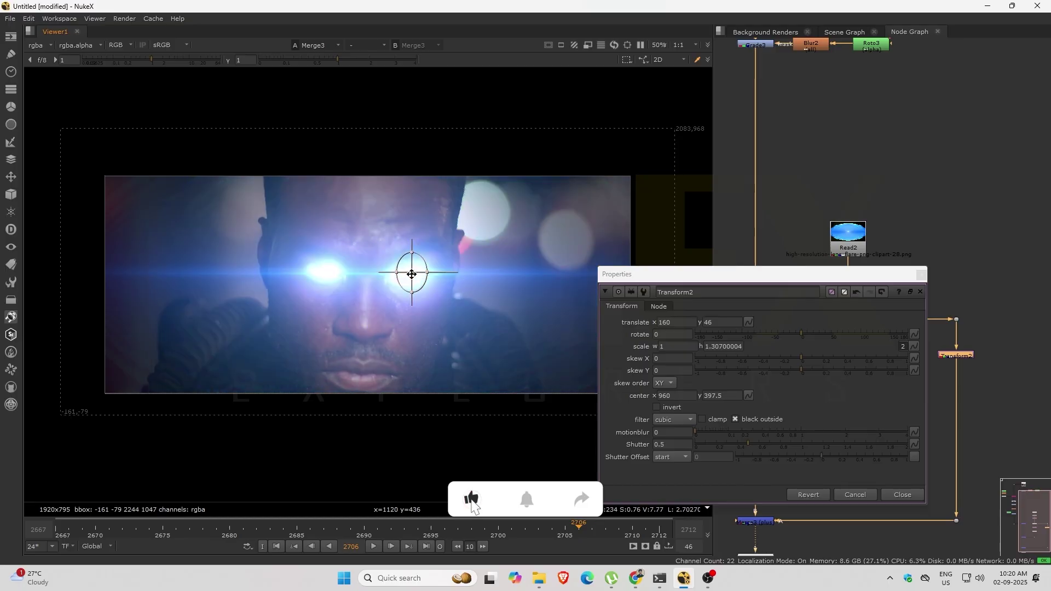
double_click(756, 521)
left_click_drag(921, 534, 737, 533)
left_click(59, 535)
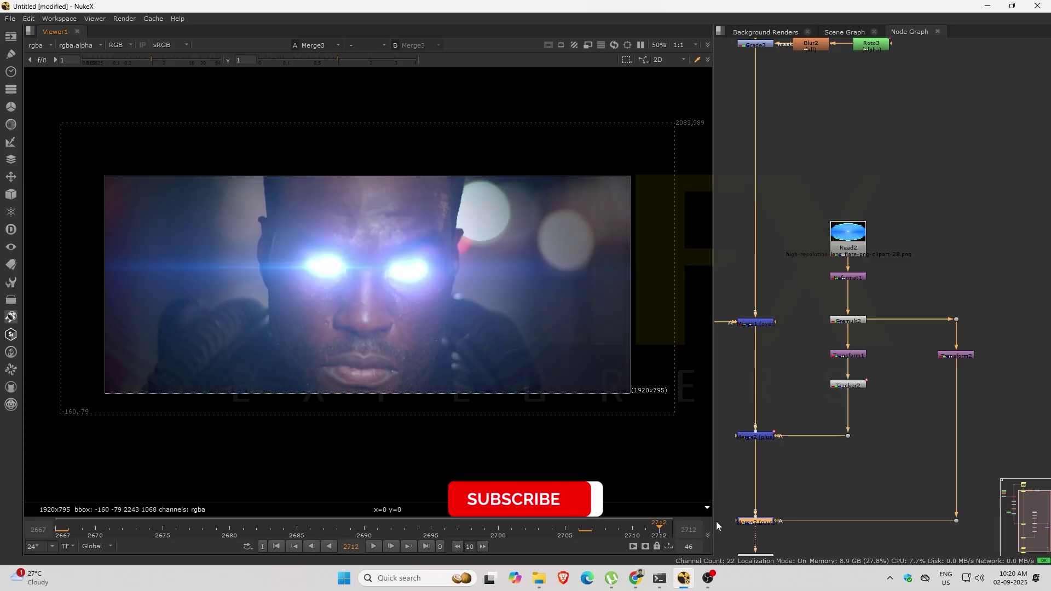
Duplicate Tracker2 and insert the copy below Transform2 so the second flare follows the head motion.
left_click(847, 387)
key("alt+c")
left_click_drag(883, 400, 961, 409)
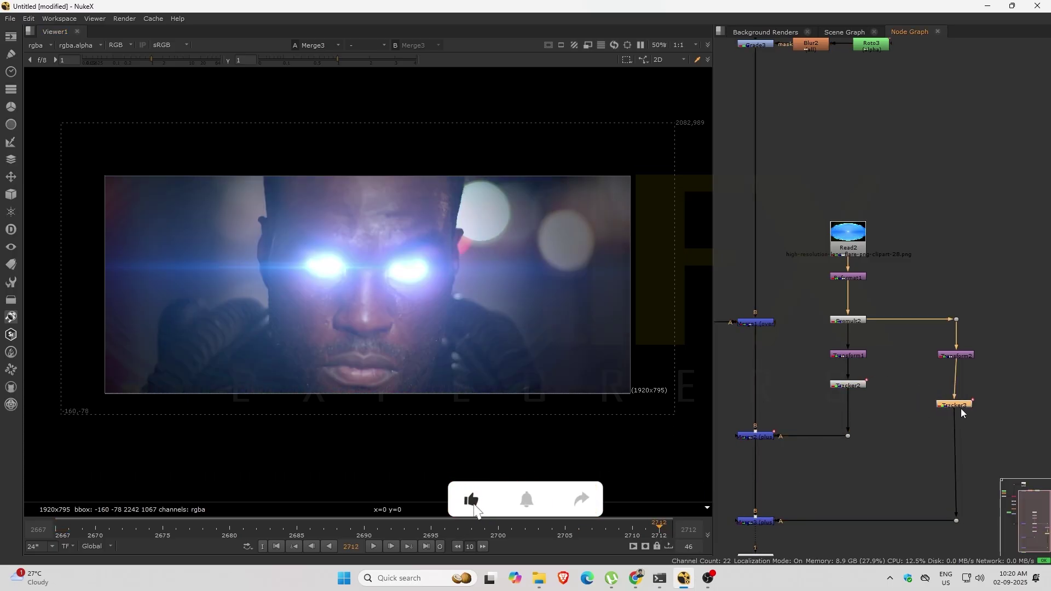
Set Merge3's mix to 0 and keyframe it at frames 2667 and 2674.
double_click(755, 522)
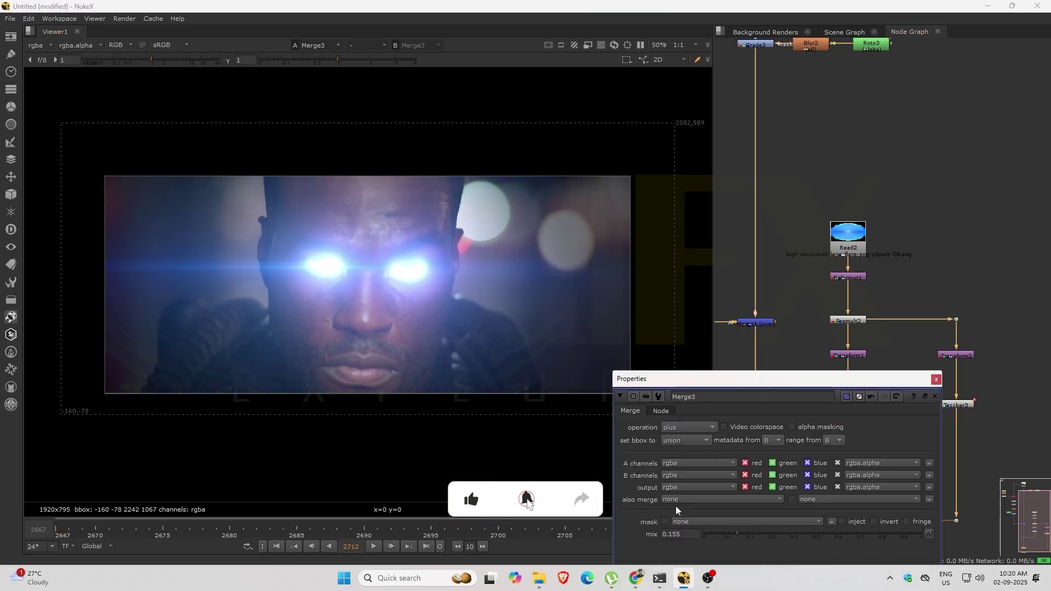
left_click(63, 536)
double_click(679, 534)
type("0")
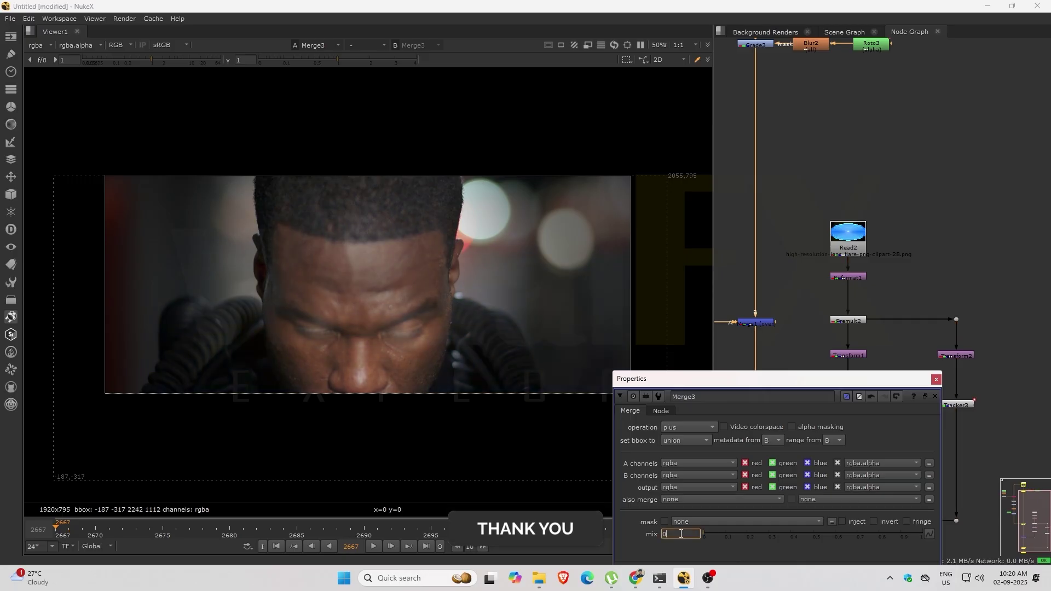
right_click(681, 534)
left_click(707, 391)
left_click(152, 528)
right_click(678, 534)
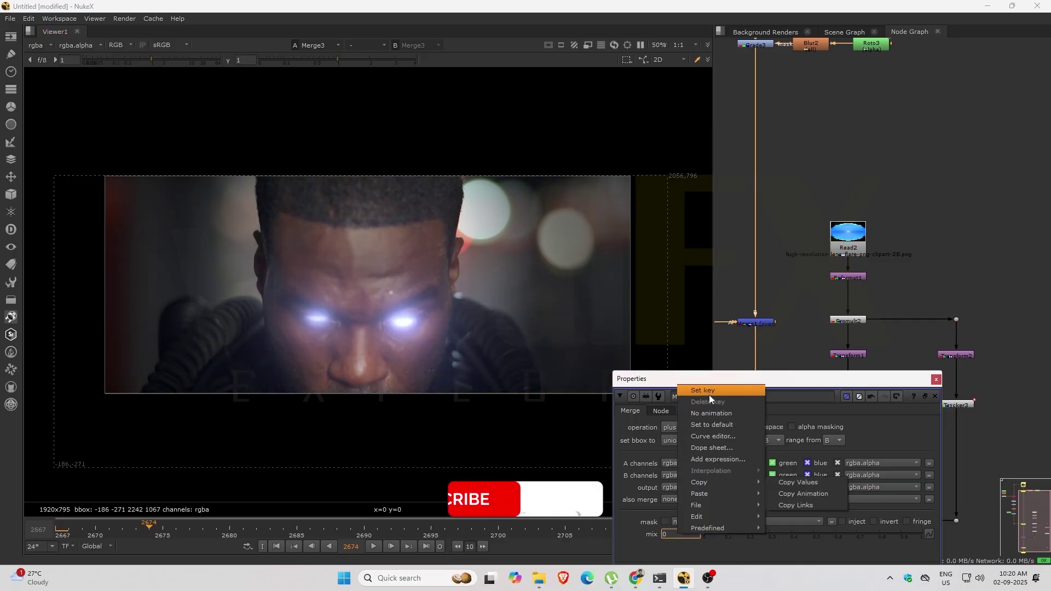
left_click(708, 392)
Raise Merge3's mix to 0.475 at frame 2683 and play the shot to review both flares.
left_click(270, 529)
left_click_drag(728, 535, 810, 533)
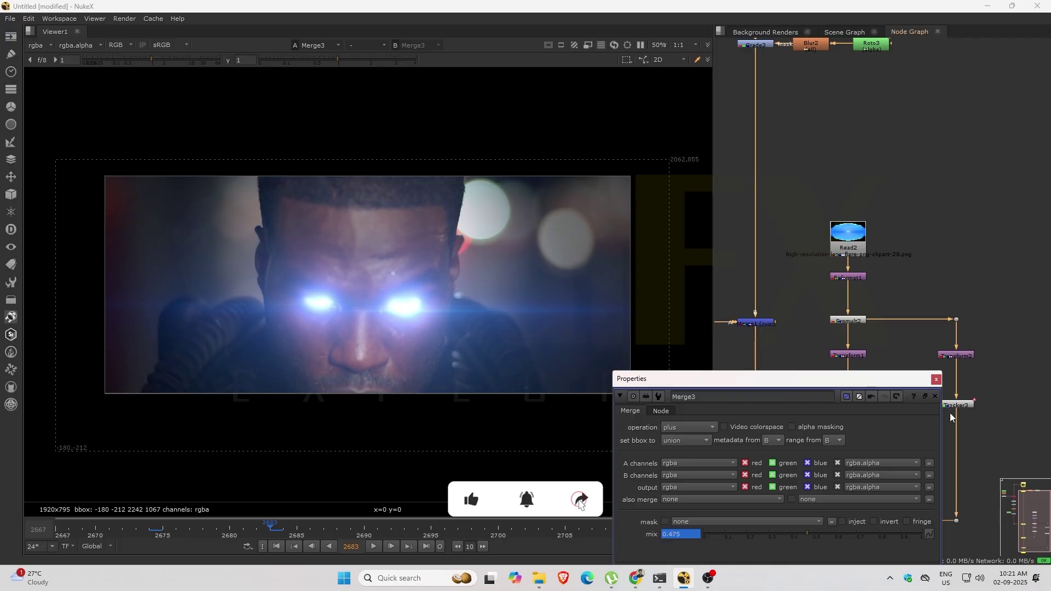
left_click(936, 380)
key("l")
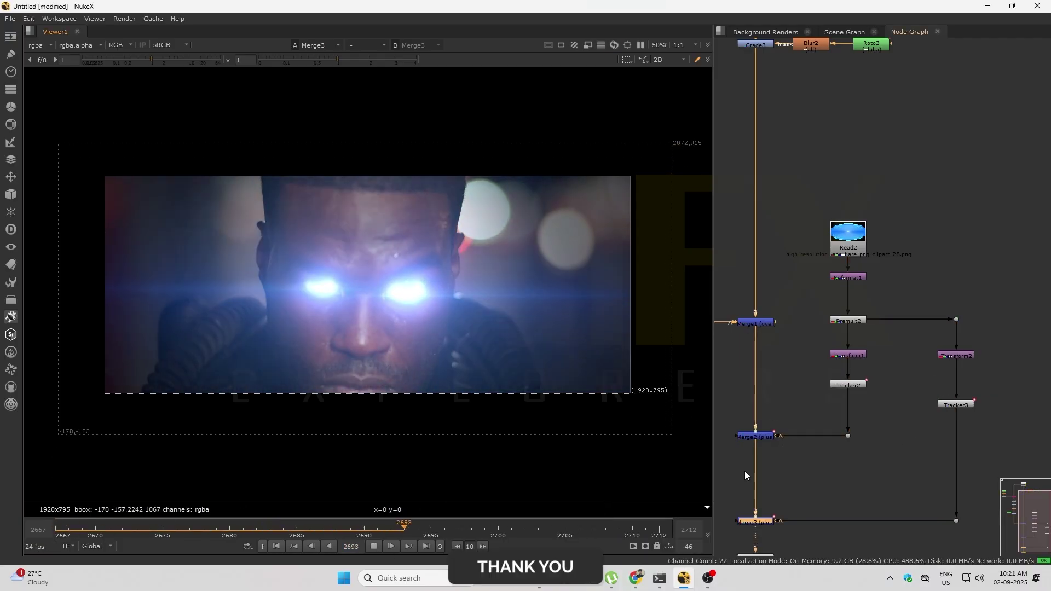